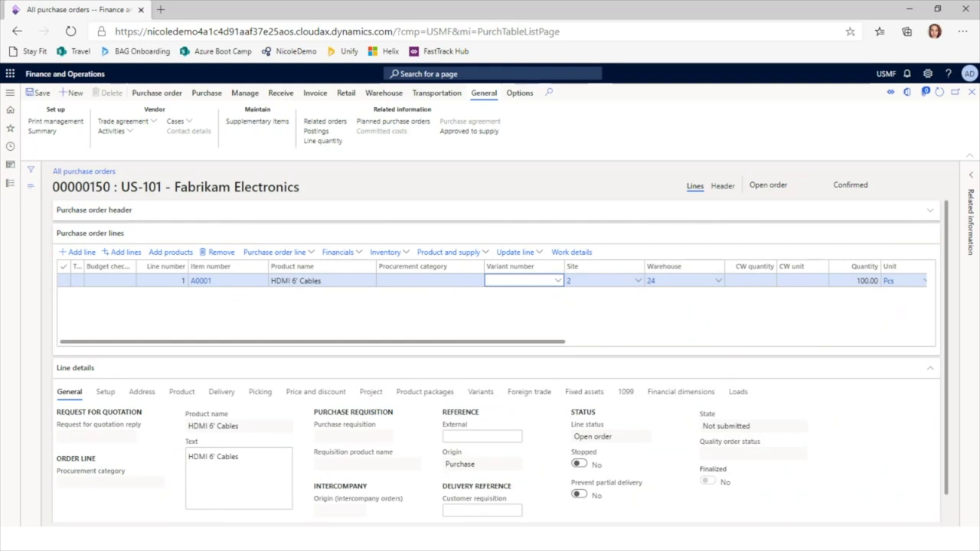
- Bring the warehouse mobile app's main menu up beside purchase order 00000150
{"action": "key", "text": "alt+Tab"}
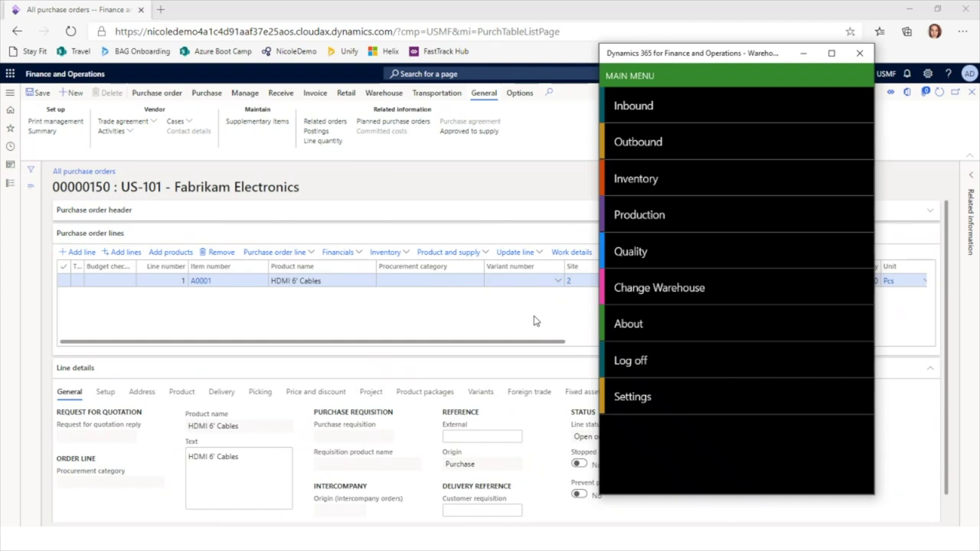
- Start the Inbound > Purchase Receive task in the warehouse app
{"action": "left_click", "coordinate": [647, 112]}
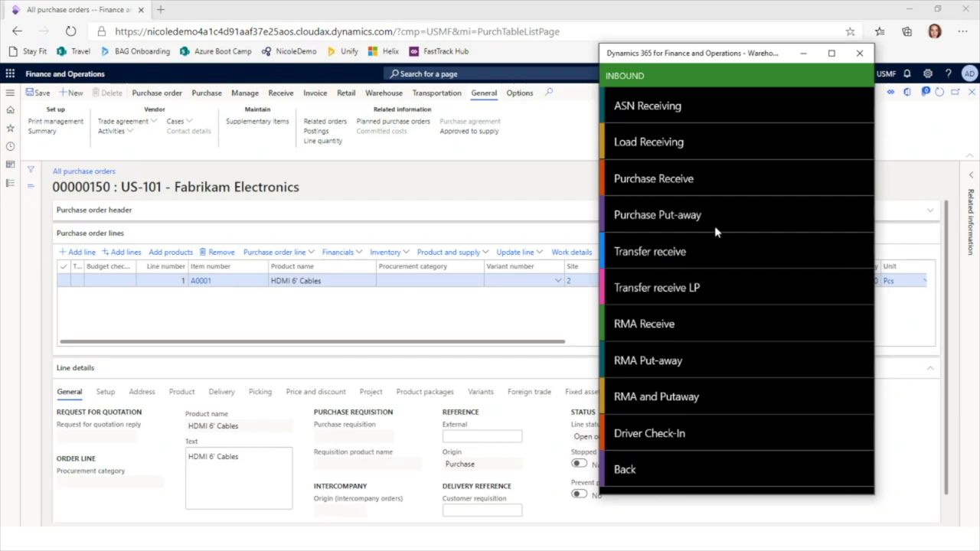
{"action": "left_click", "coordinate": [688, 182]}
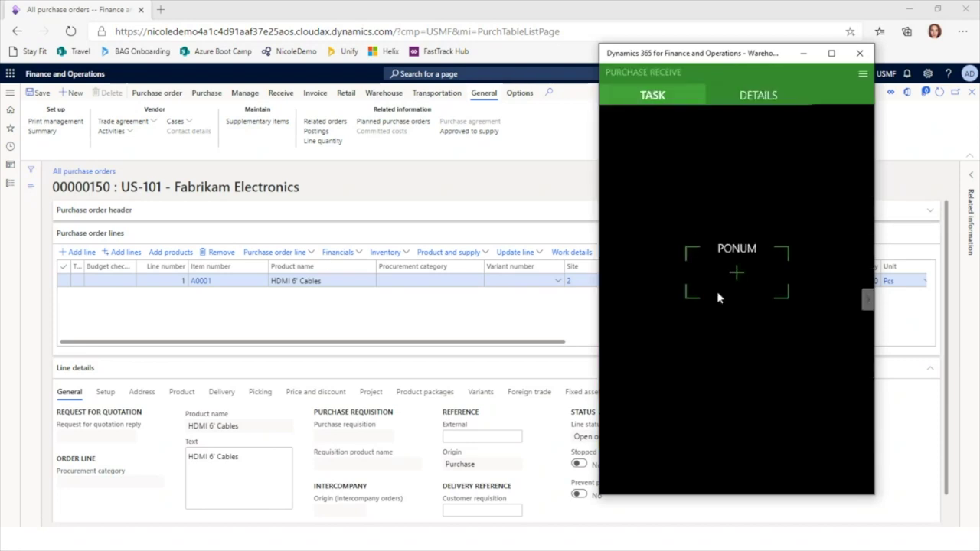
- Enter purchase order 00000150 and item A0001 for receiving
{"action": "left_click", "coordinate": [735, 274]}
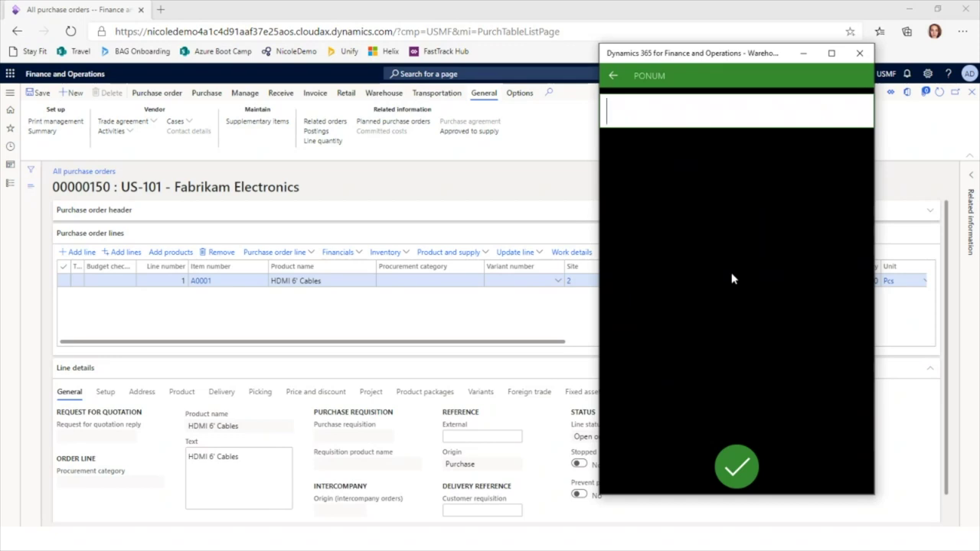
{"action": "type", "text": "00000150"}
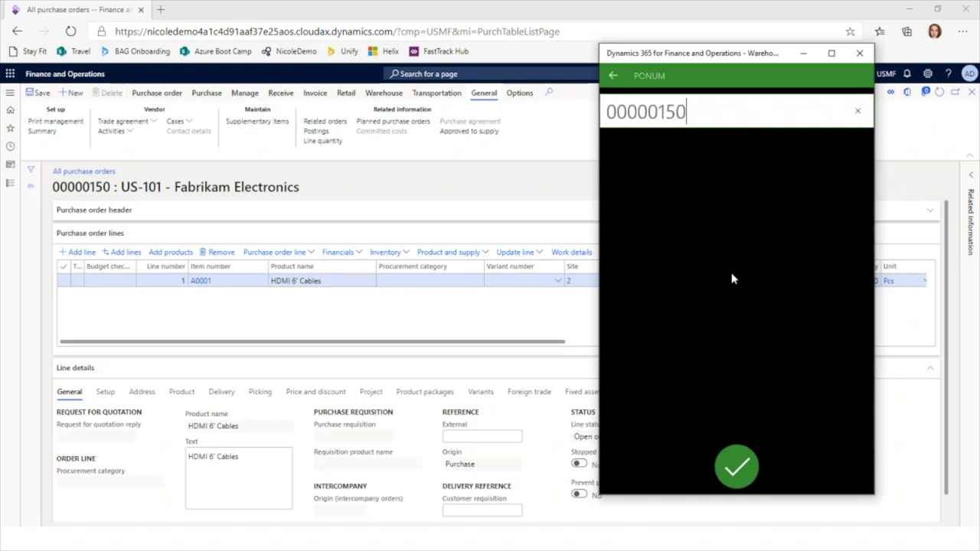
{"action": "key", "text": "Return"}
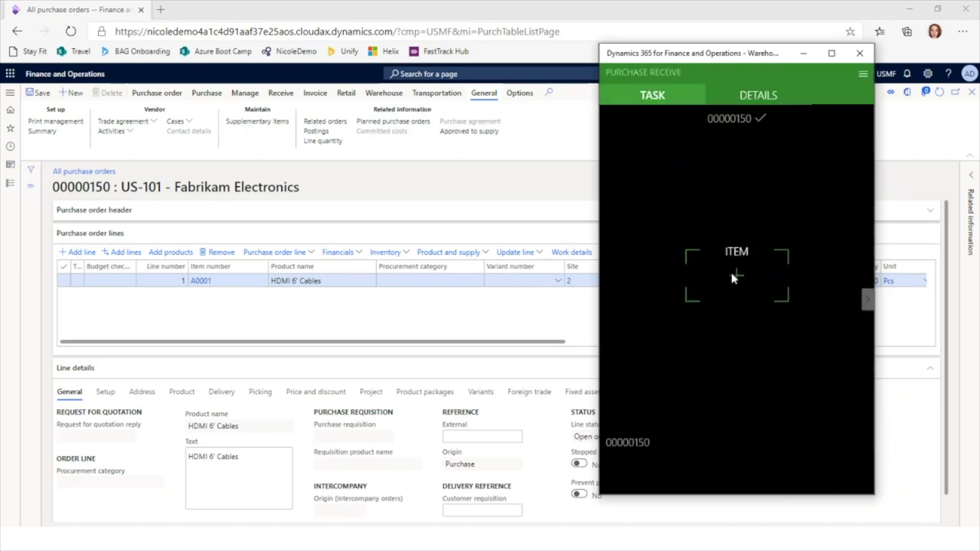
{"action": "left_click", "coordinate": [732, 278]}
{"action": "type", "text": "A00"}
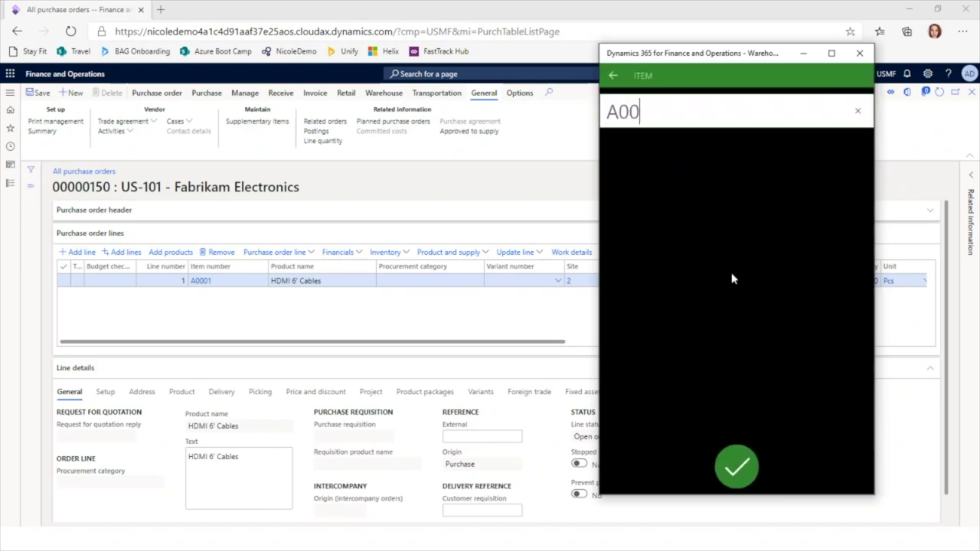
{"action": "type", "text": "01"}
{"action": "key", "text": "Return"}
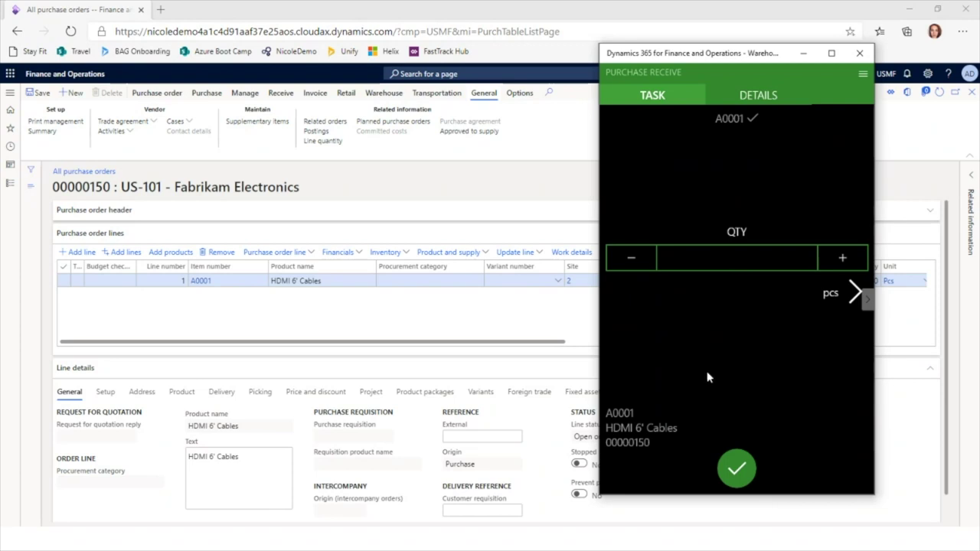
- Enter a received quantity of 30 pcs for A0001 on the keypad
{"action": "left_click", "coordinate": [741, 260]}
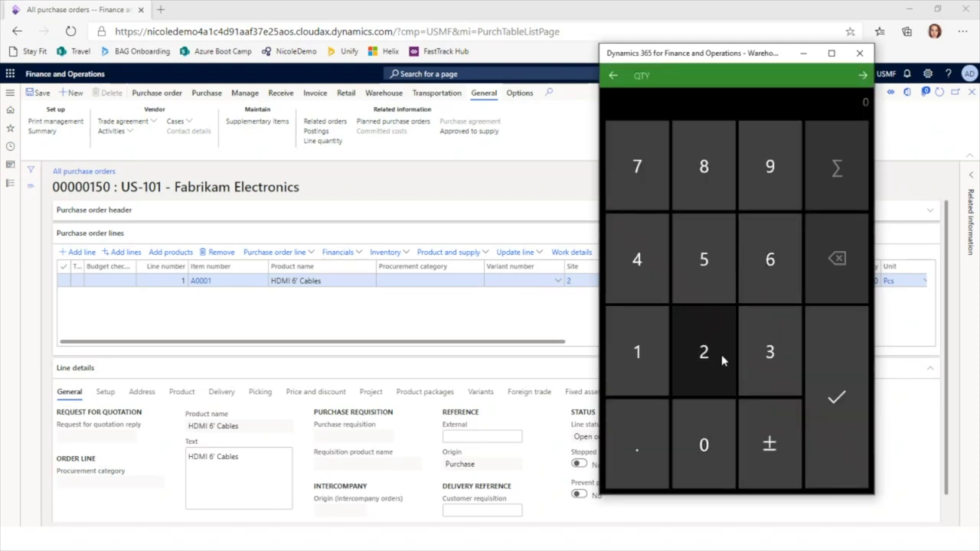
{"action": "left_click", "coordinate": [766, 360]}
{"action": "left_click", "coordinate": [715, 453]}
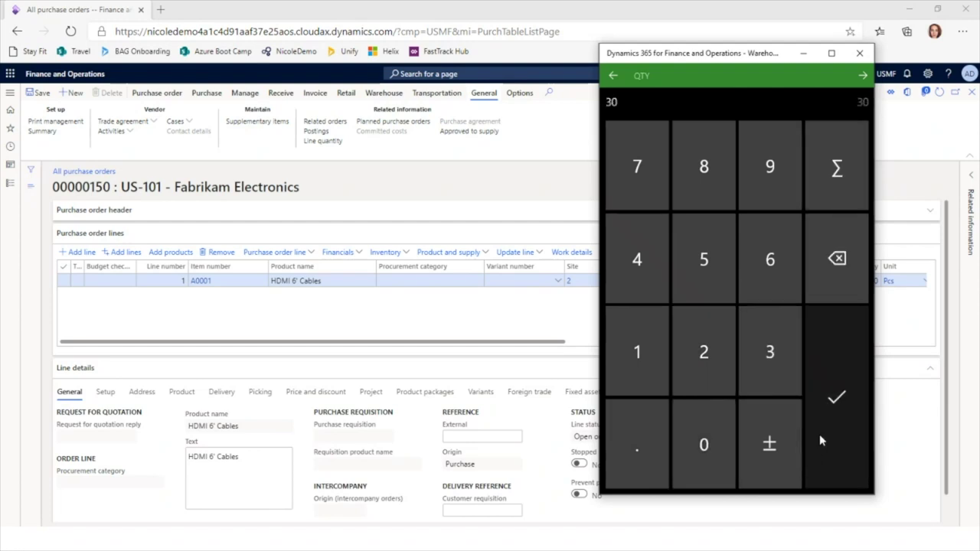
{"action": "left_click", "coordinate": [831, 413]}
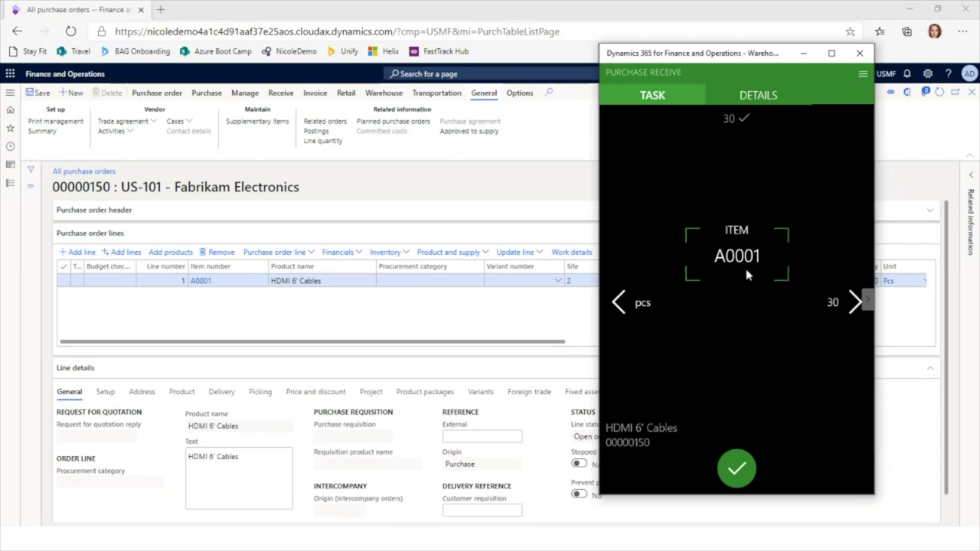
{"action": "left_click", "coordinate": [750, 96]}
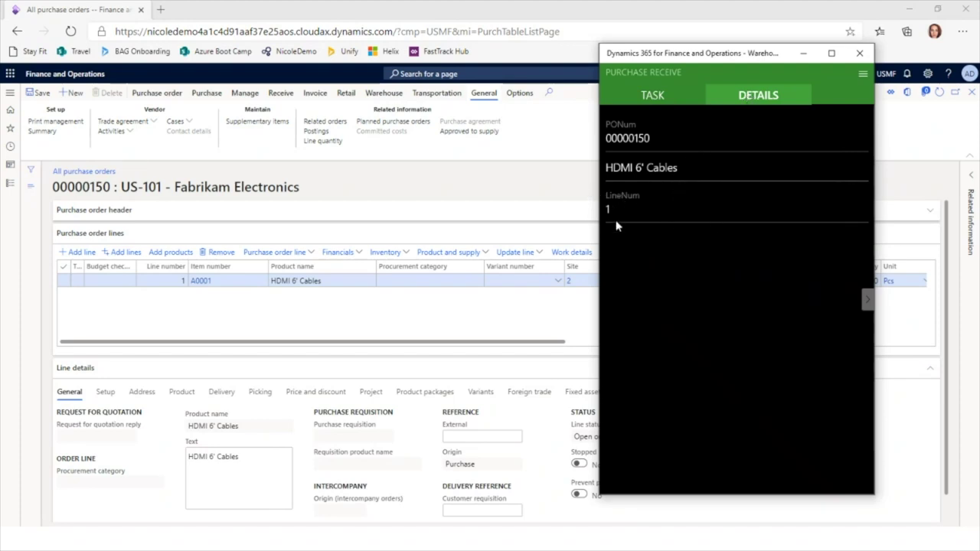
{"action": "left_click", "coordinate": [652, 95]}
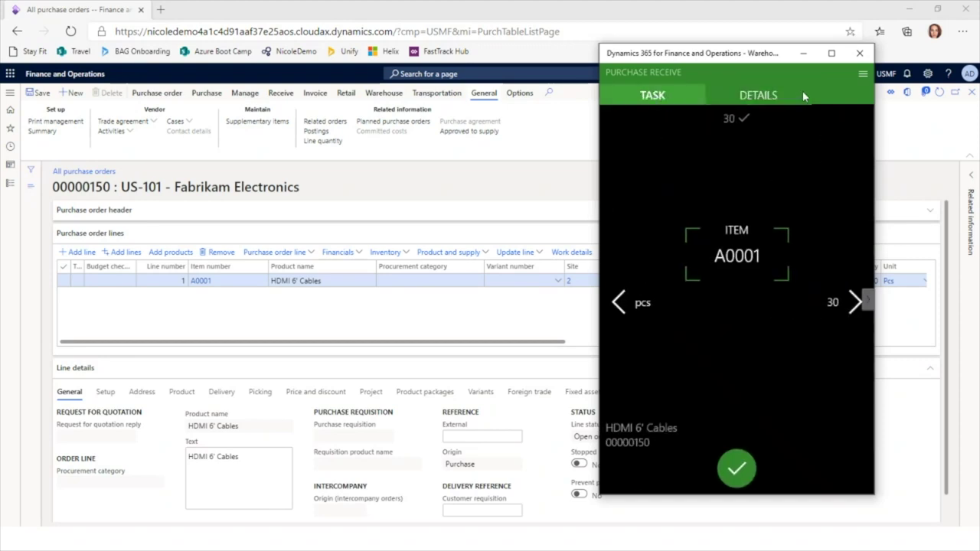
{"action": "left_click", "coordinate": [836, 58]}
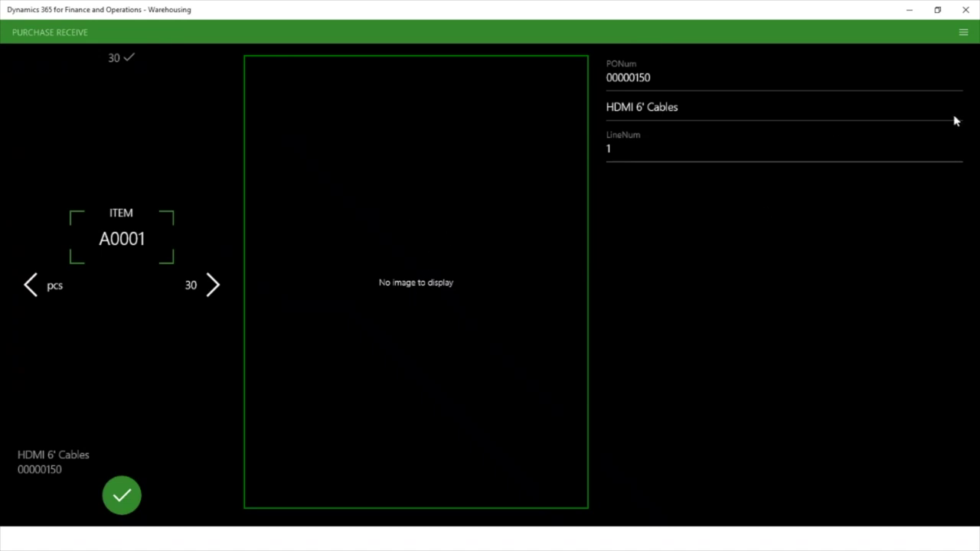
{"action": "left_click", "coordinate": [935, 10]}
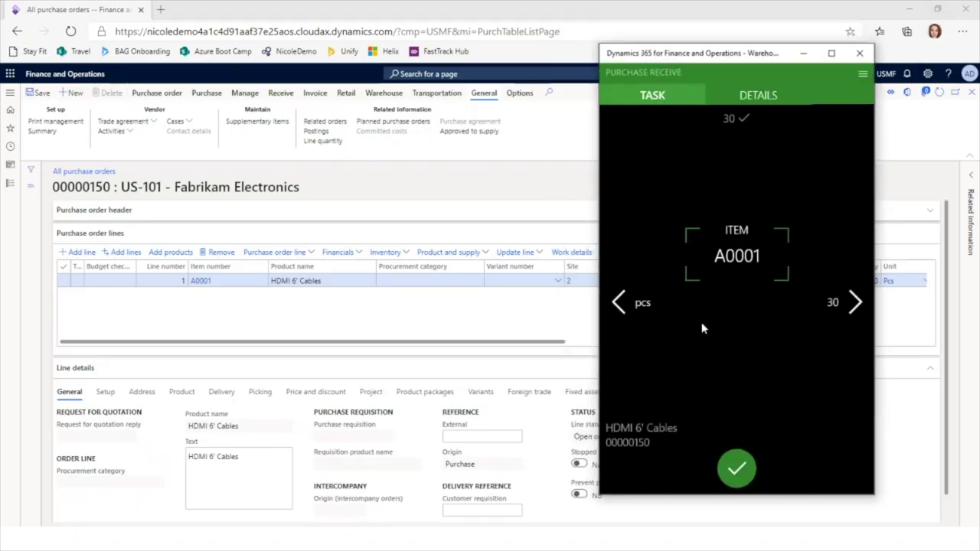
{"action": "left_click", "coordinate": [740, 469]}
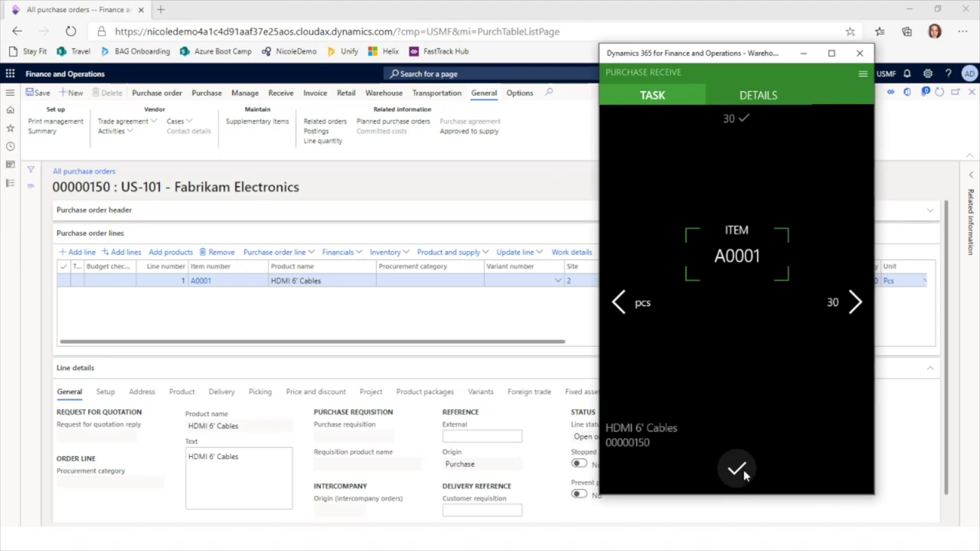
- Confirm receiving 30 pcs of A0001 and return to the purchase order in the browser
{"action": "left_click", "coordinate": [743, 473]}
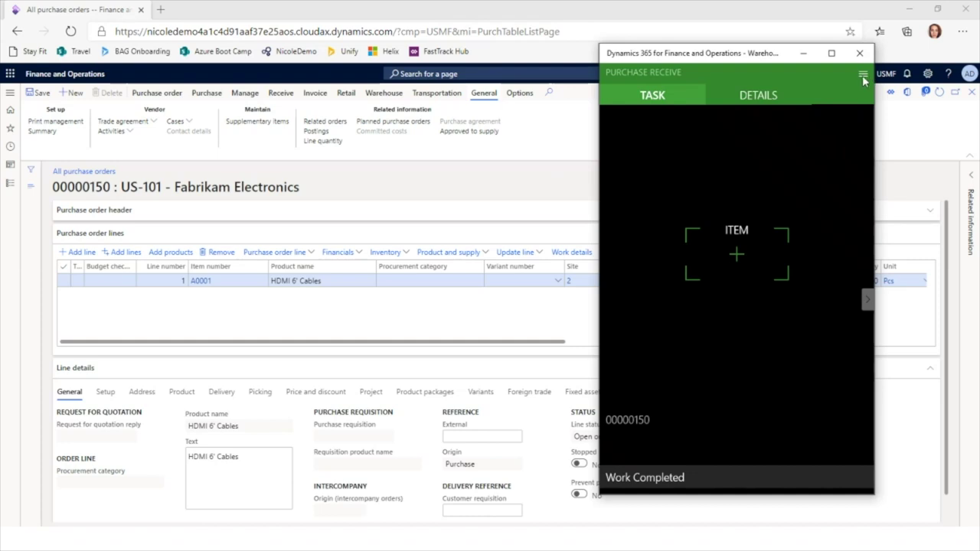
{"action": "left_click", "coordinate": [502, 184]}
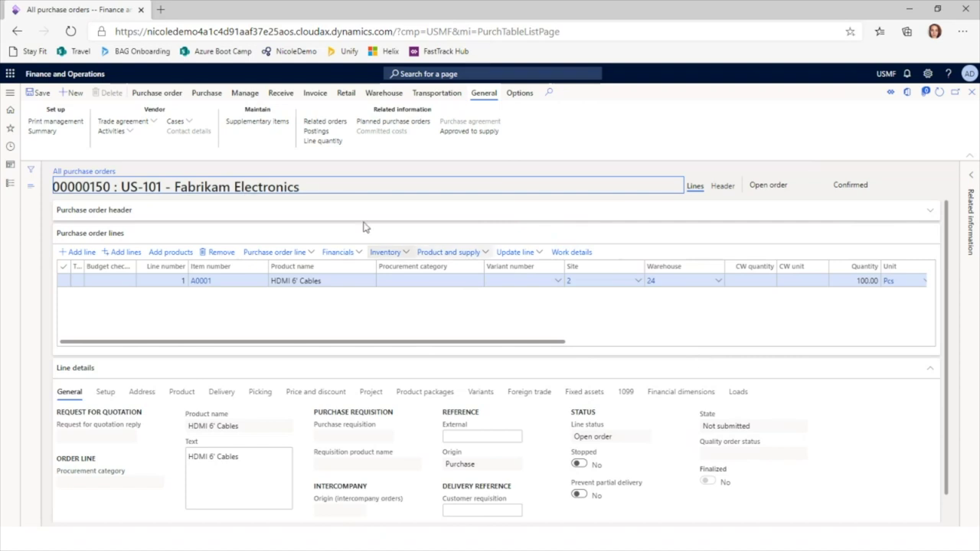
- Open the work details for order 00000150 and select open work USMF-000205
{"action": "left_click", "coordinate": [289, 101]}
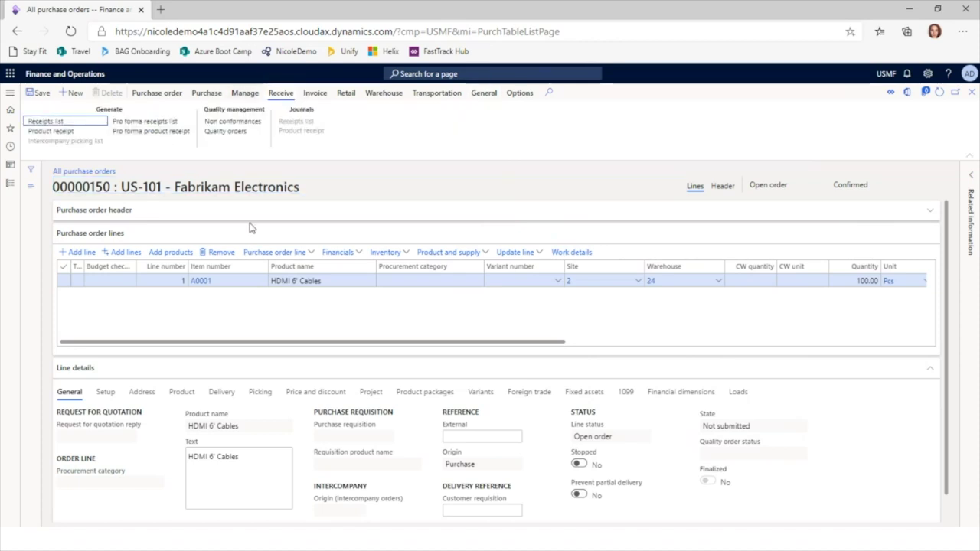
{"action": "left_click", "coordinate": [565, 255]}
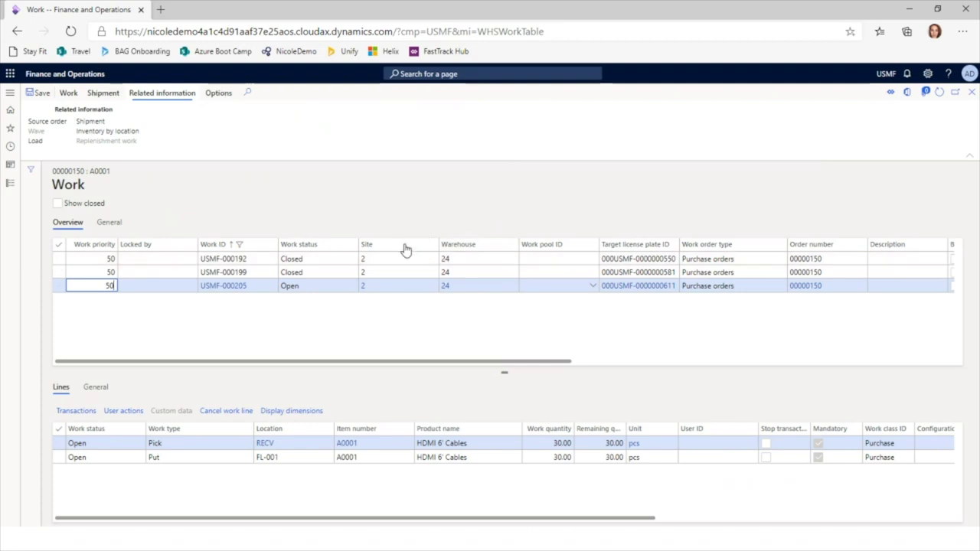
{"action": "left_click", "coordinate": [330, 286]}
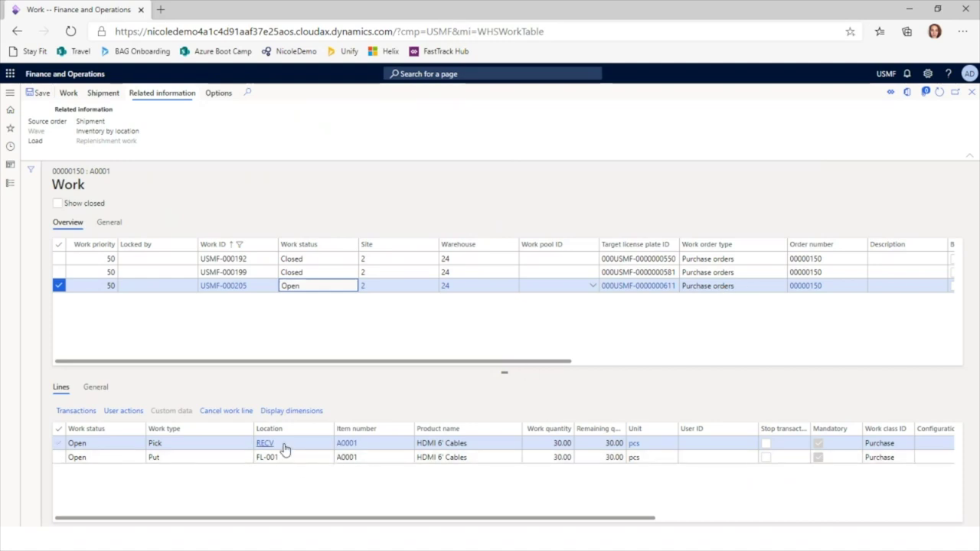
- Copy the target license plate ID from the put line to FL-001
{"action": "mouse_move", "coordinate": [284, 450]}
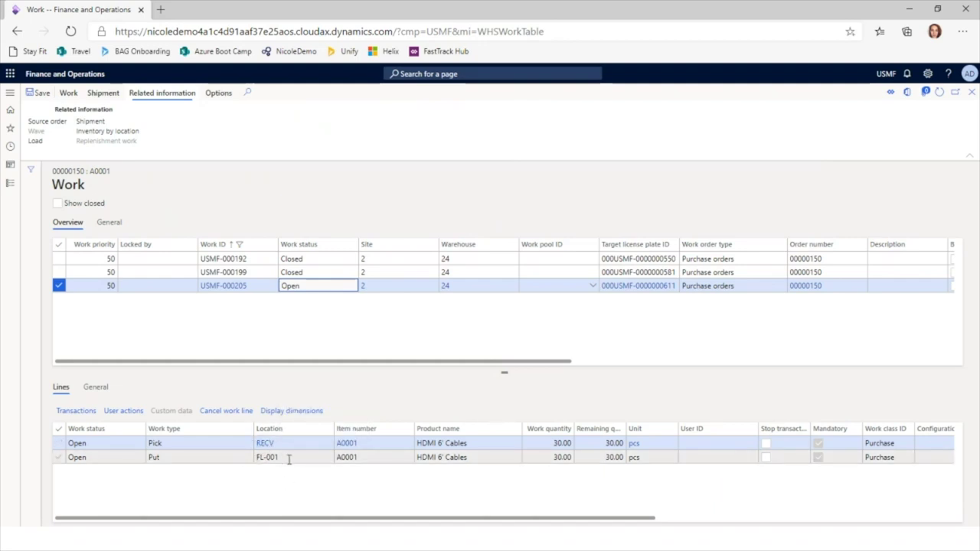
{"action": "left_click", "coordinate": [289, 458]}
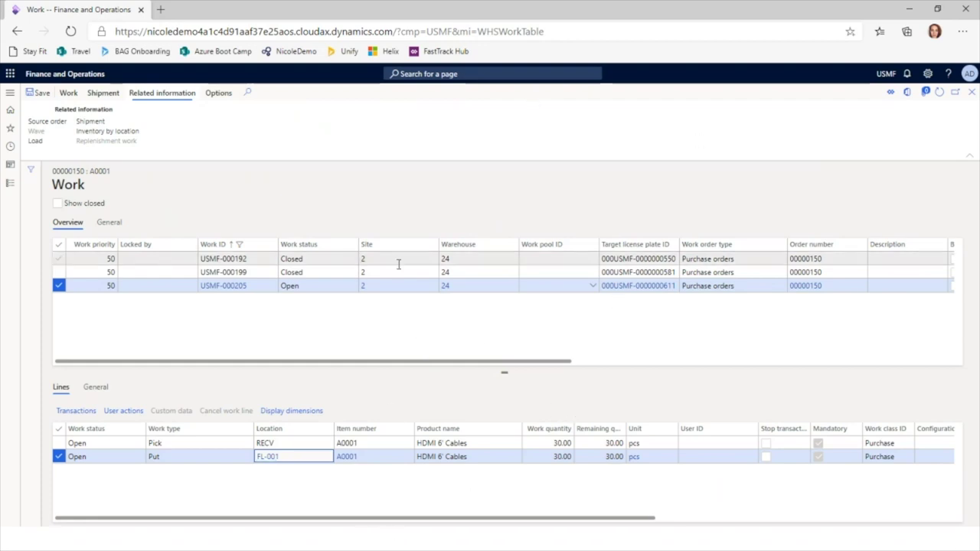
{"action": "left_click", "coordinate": [678, 287]}
{"action": "left_click_drag", "start_coordinate": [678, 288], "coordinate": [599, 296]}
{"action": "key", "text": "ctrl+c"}
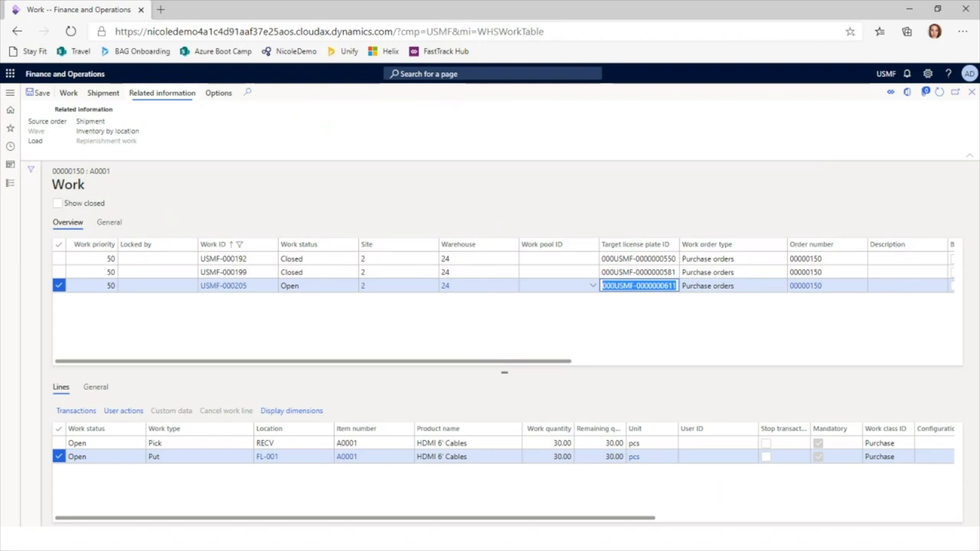
{"action": "key", "text": "alt+Tab"}
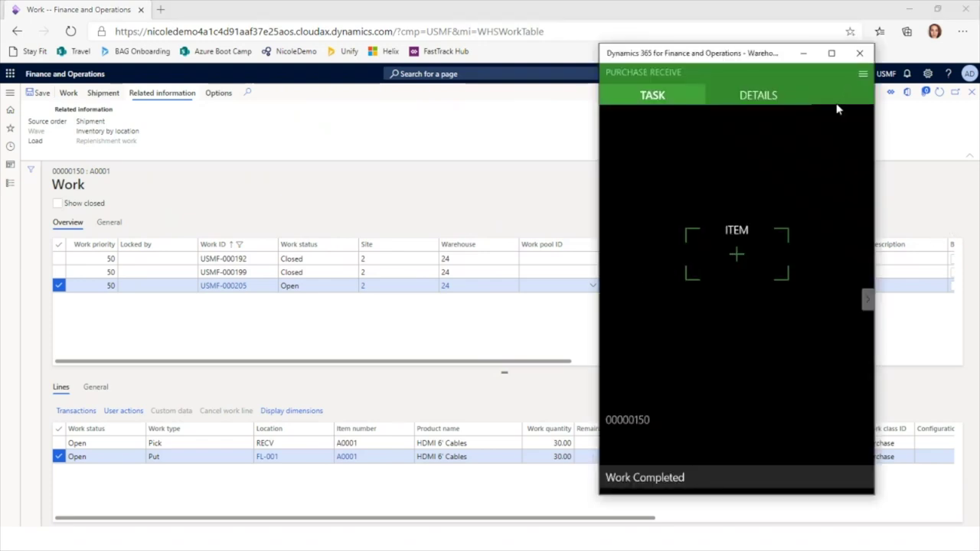
{"action": "left_click", "coordinate": [863, 74]}
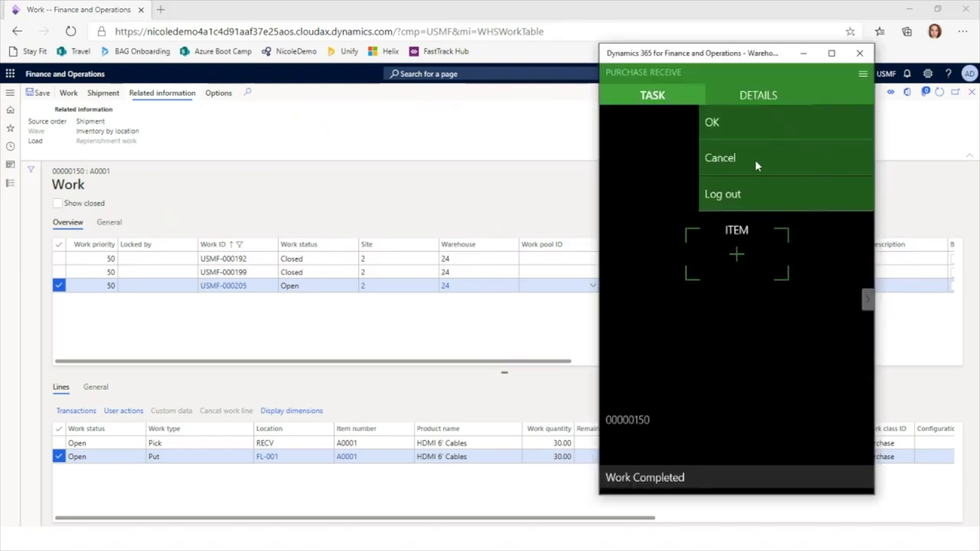
{"action": "left_click", "coordinate": [755, 160]}
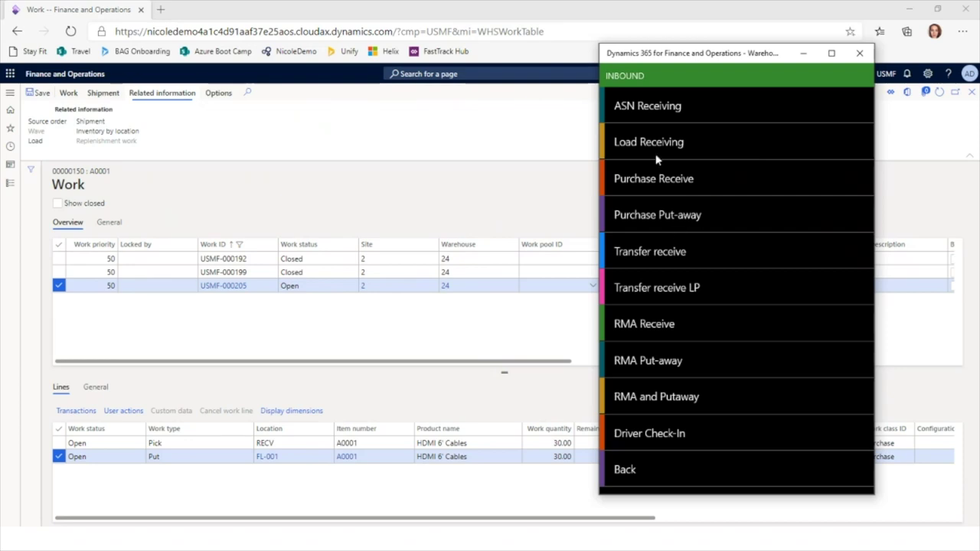
{"action": "left_click", "coordinate": [680, 217]}
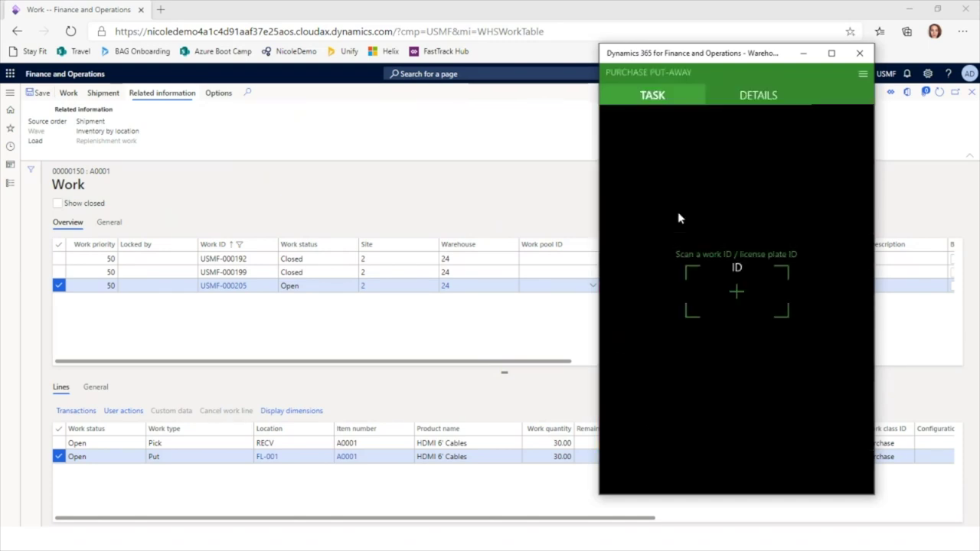
{"action": "left_click", "coordinate": [736, 291]}
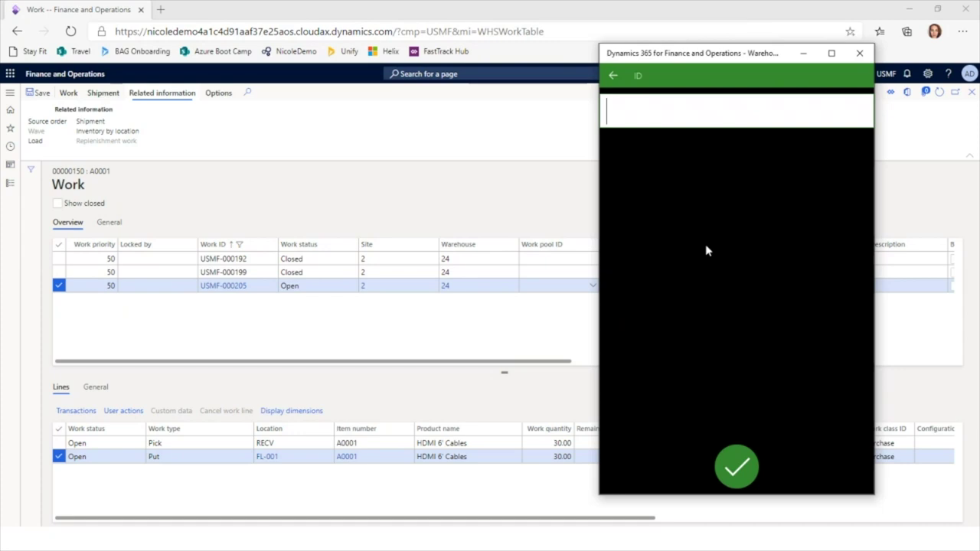
{"action": "key", "text": "ctrl+v"}
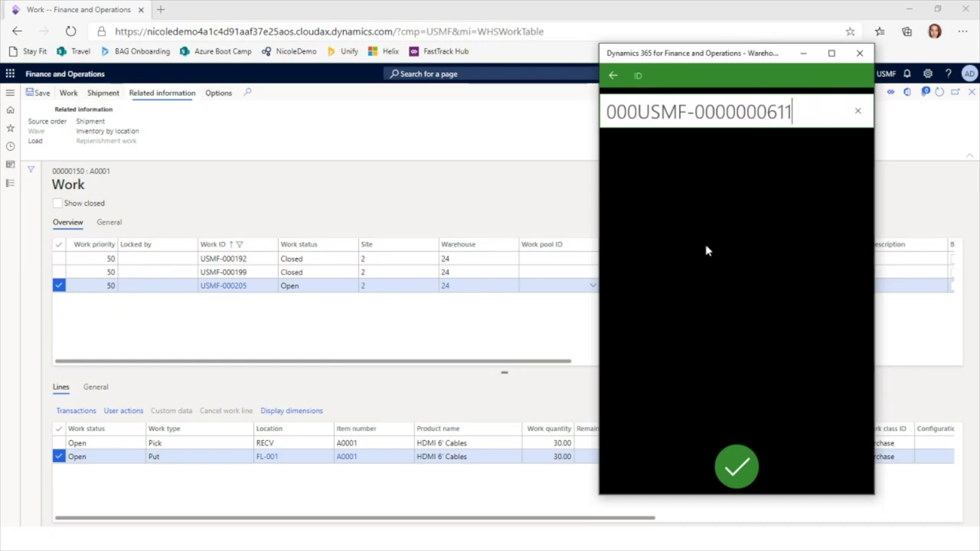
{"action": "key", "text": "Return"}
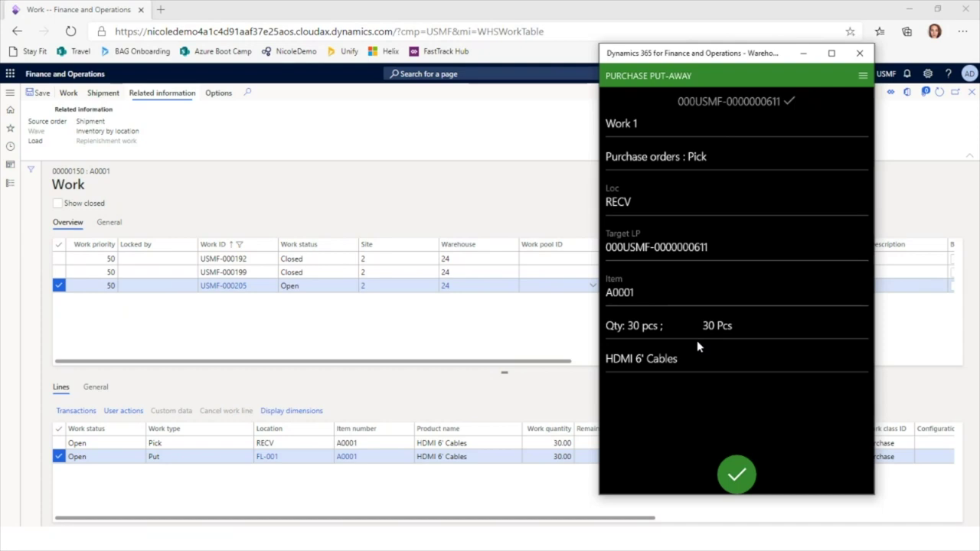
{"action": "left_click", "coordinate": [734, 477]}
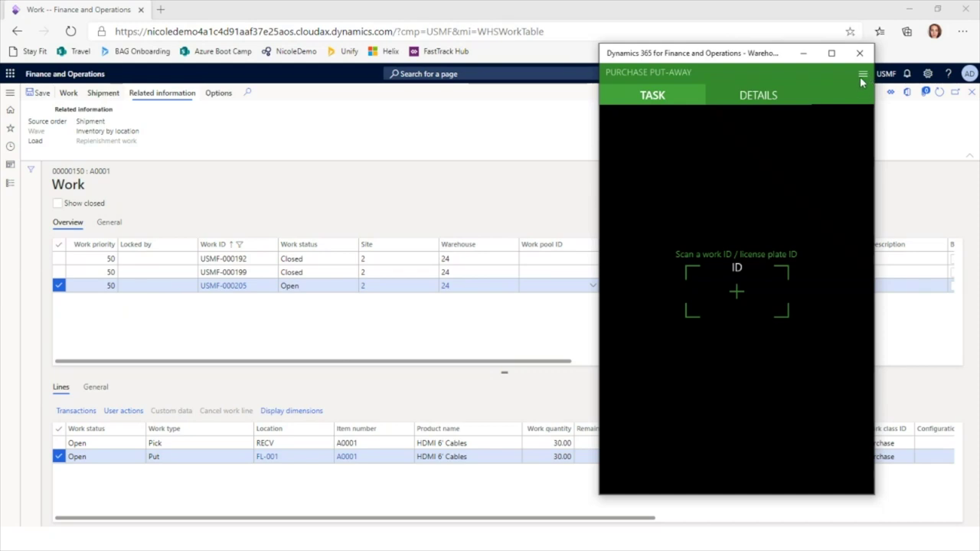
- Finish the pick with Done to reach the put step into FL-001
{"action": "left_click", "coordinate": [862, 75]}
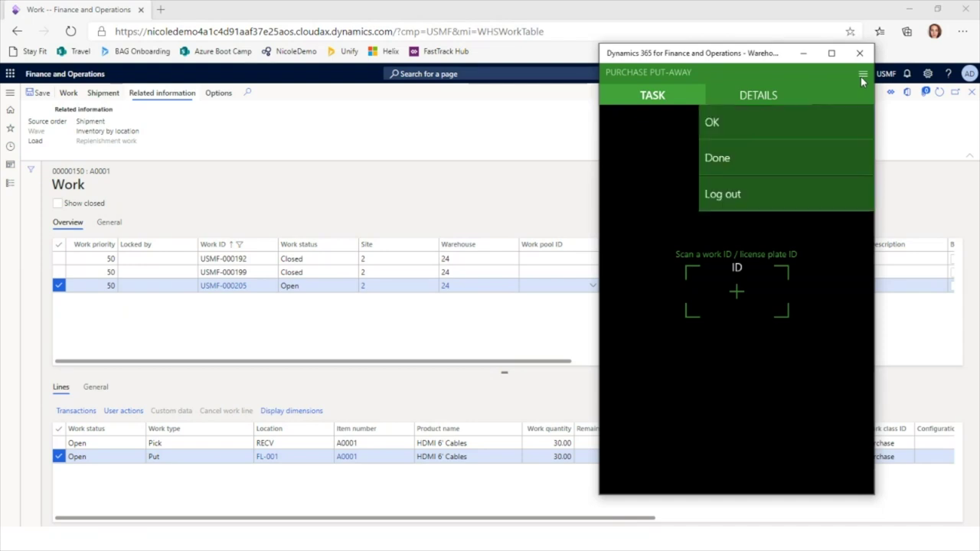
{"action": "left_click", "coordinate": [737, 157]}
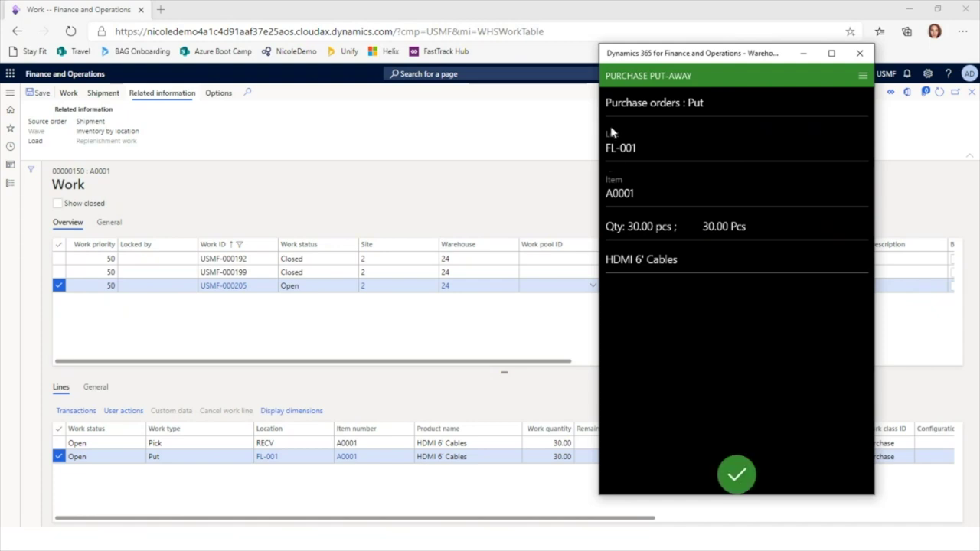
- Confirm the put into FL-001 and refresh the Work page to show USMF-000205 closed
{"action": "left_click", "coordinate": [737, 476]}
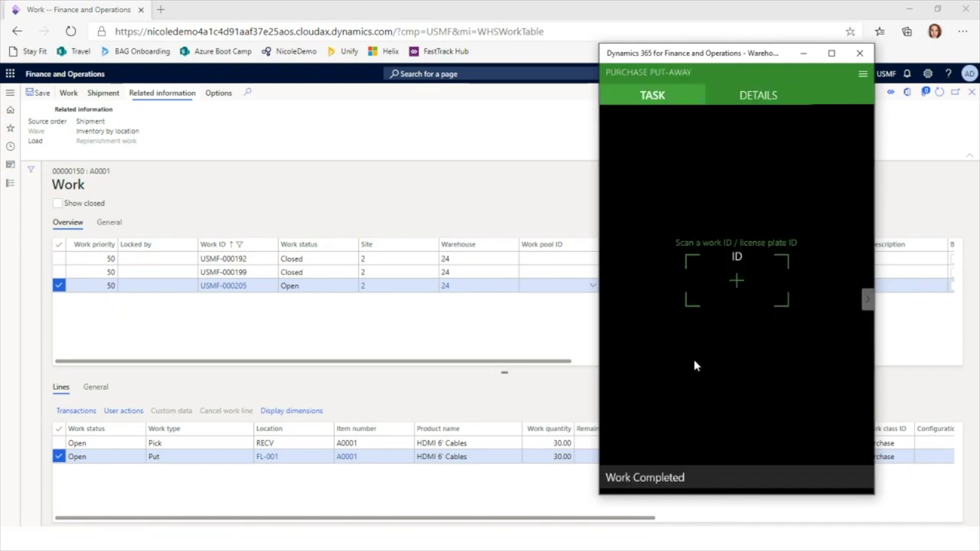
{"action": "left_click", "coordinate": [555, 337]}
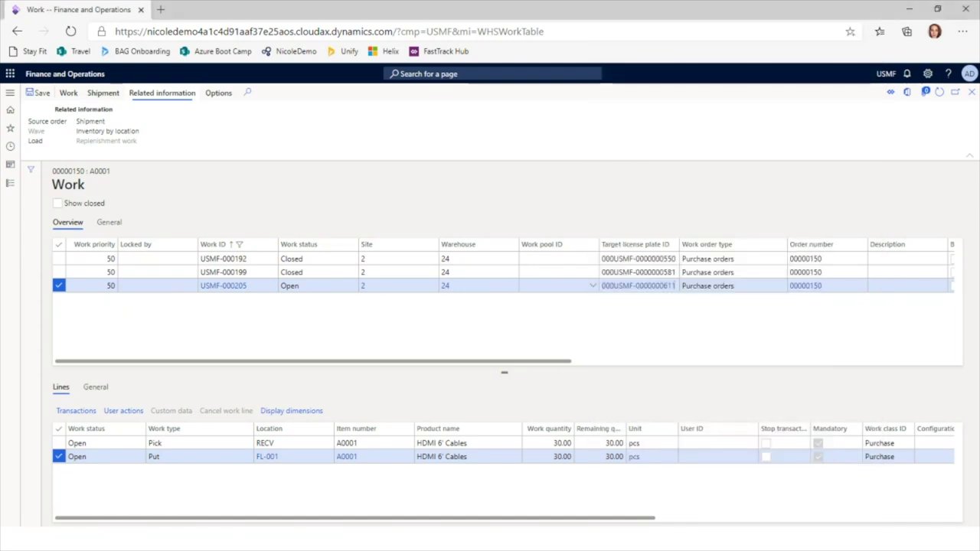
{"action": "left_click", "coordinate": [939, 92]}
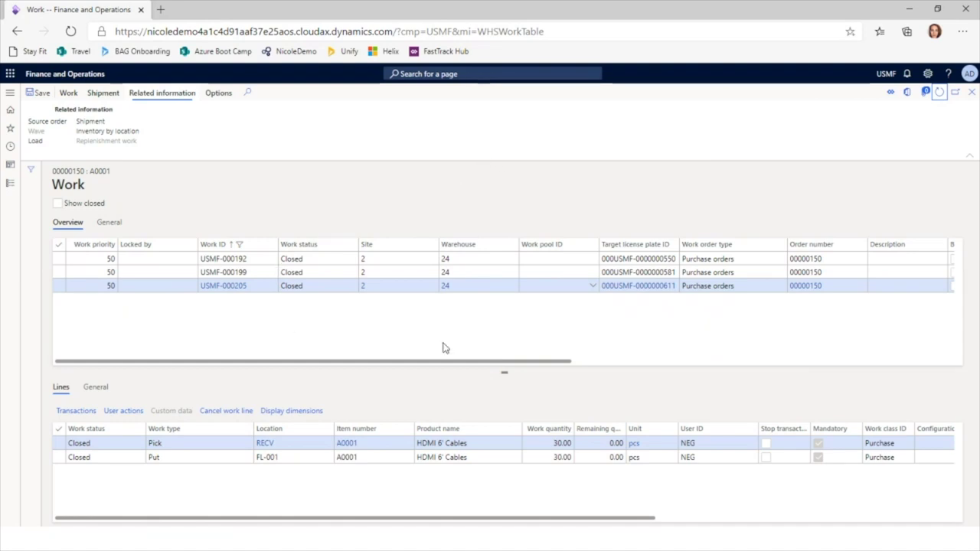
- Check that work USMF-000205's put line at FL-001 is closed, then go to the On-hand list
{"action": "left_click", "coordinate": [323, 285]}
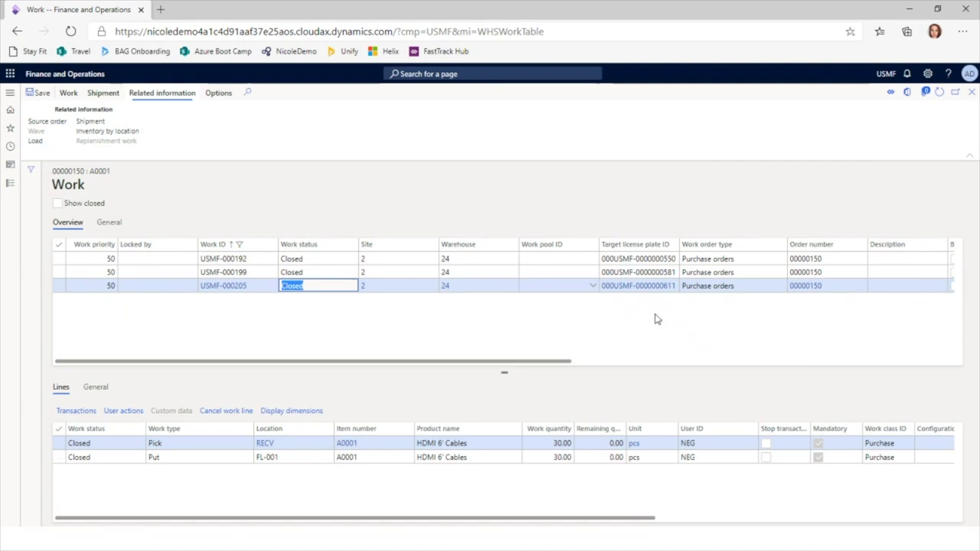
{"action": "left_click", "coordinate": [304, 457]}
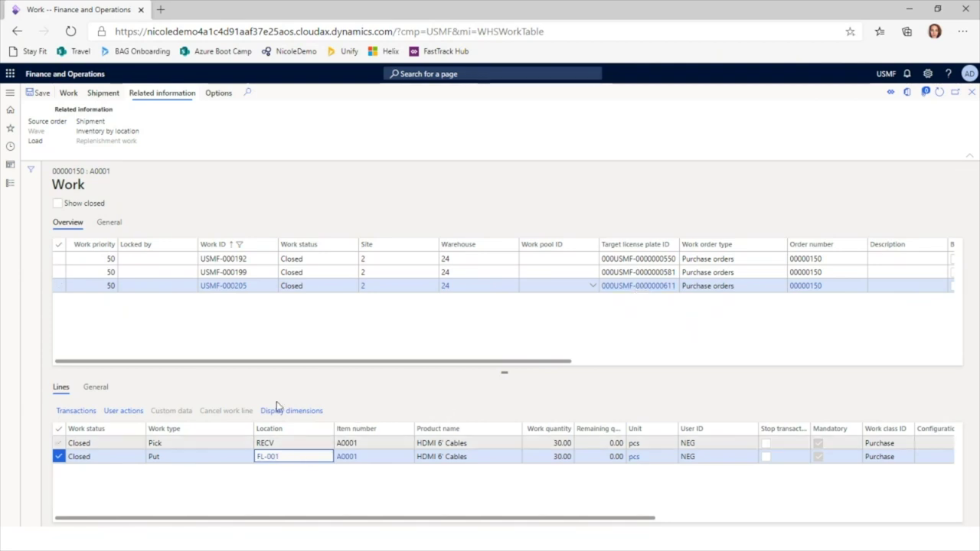
{"action": "left_click", "coordinate": [10, 182]}
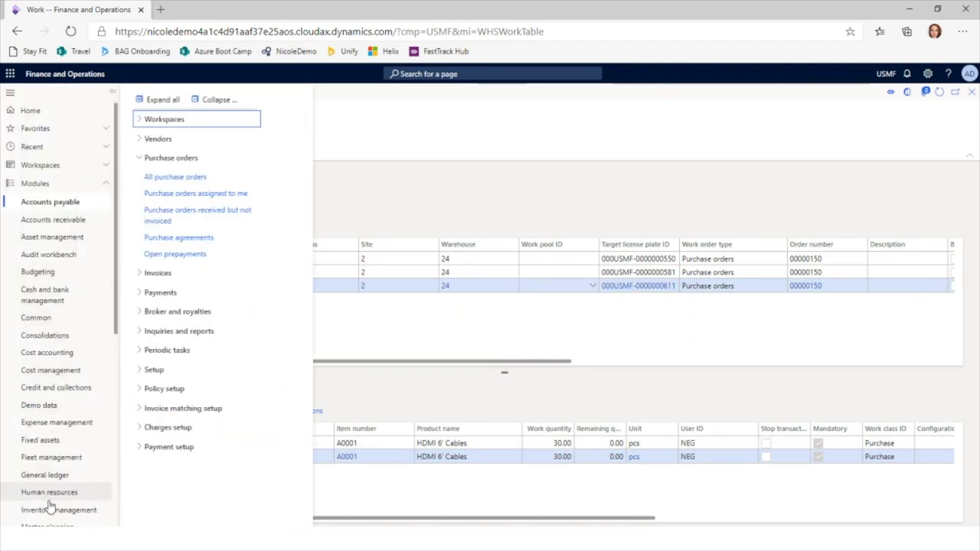
{"action": "left_click", "coordinate": [48, 509]}
{"action": "left_click", "coordinate": [179, 192]}
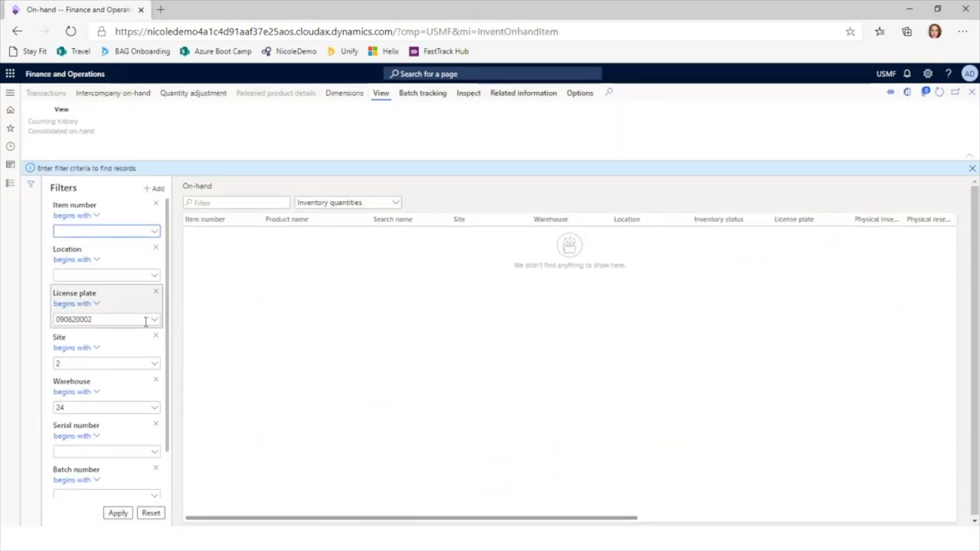
{"action": "left_click", "coordinate": [146, 322]}
{"action": "key", "text": "BackSpace"}
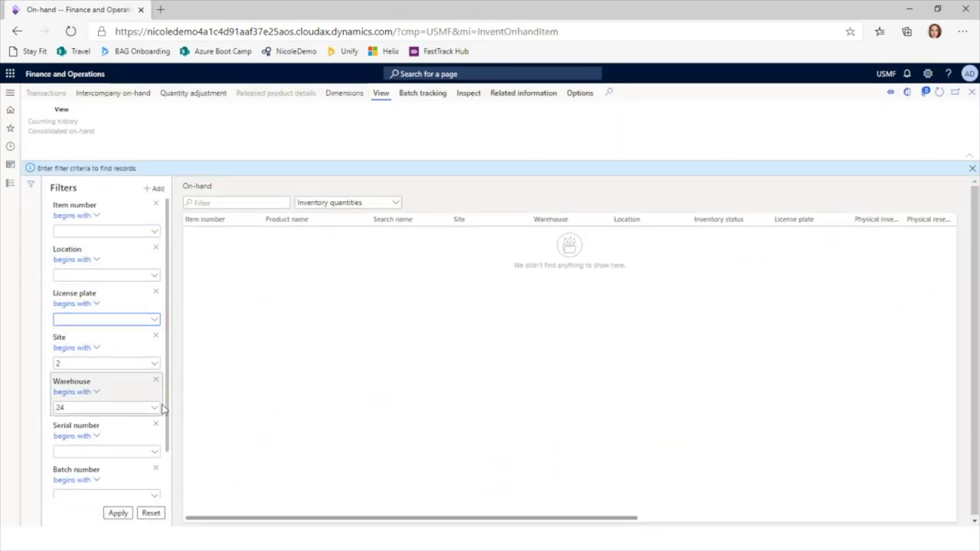
{"action": "key", "text": "ctrl+v"}
{"action": "left_click", "coordinate": [114, 513]}
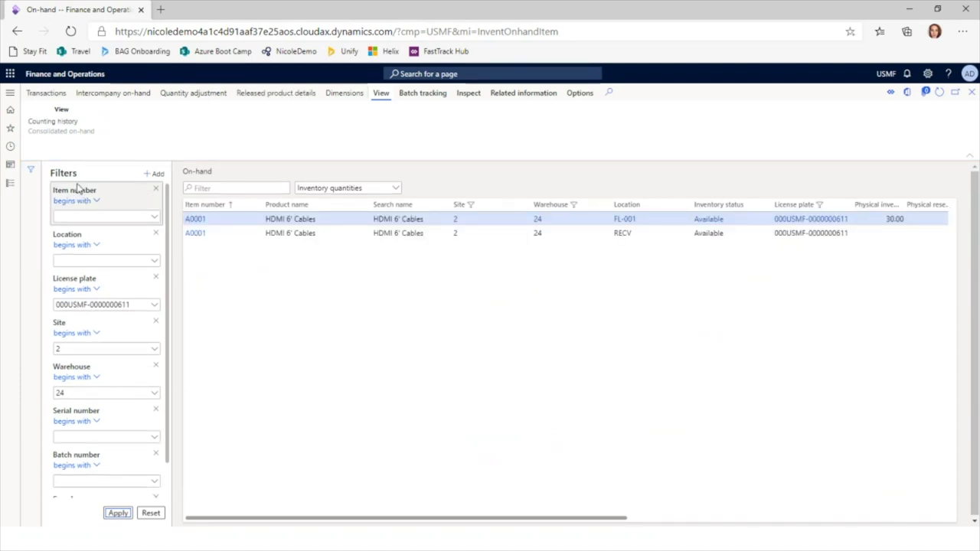
{"action": "left_click", "coordinate": [31, 169]}
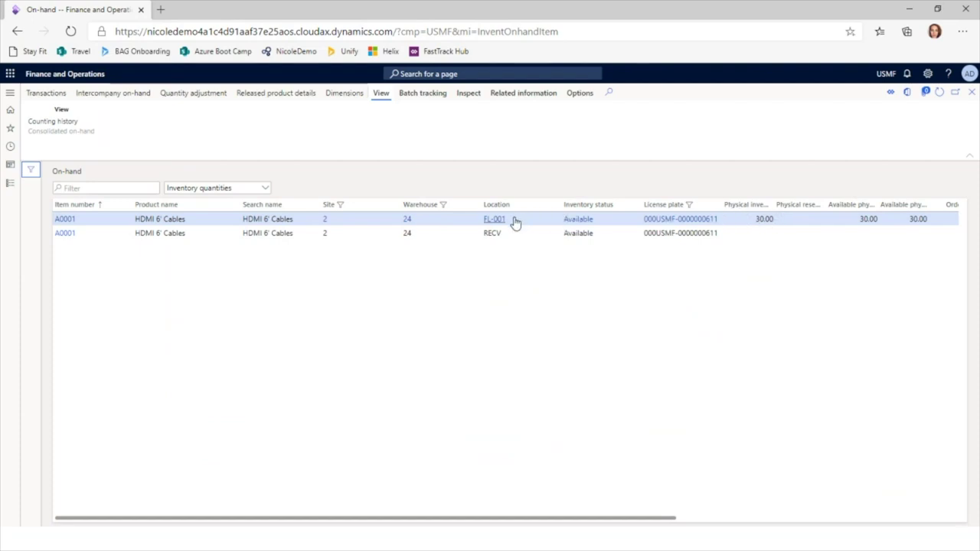
{"action": "mouse_move", "coordinate": [516, 222]}
{"action": "key", "text": "alt+Tab"}
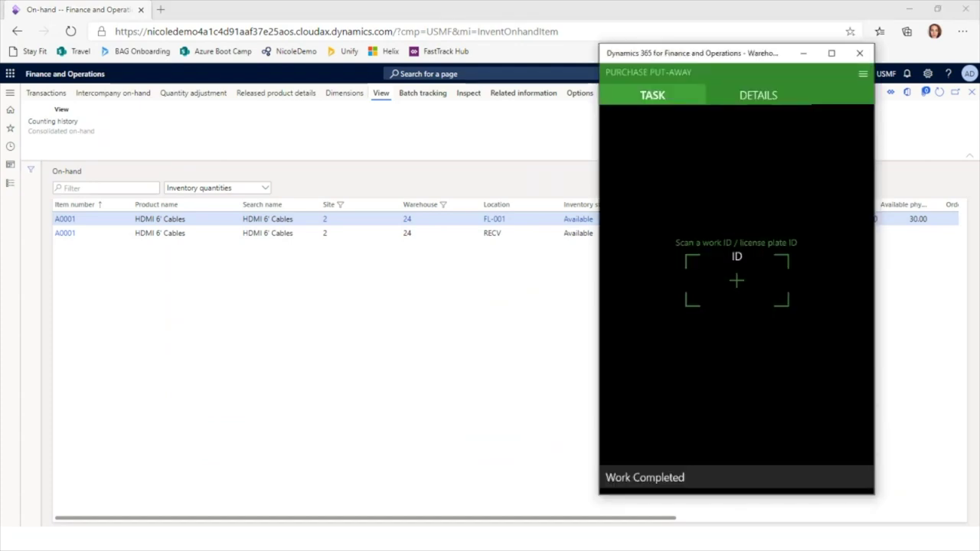
- Cancel purchase put-away, go back to the main menu and start Inventory > Movement
{"action": "left_click", "coordinate": [862, 74]}
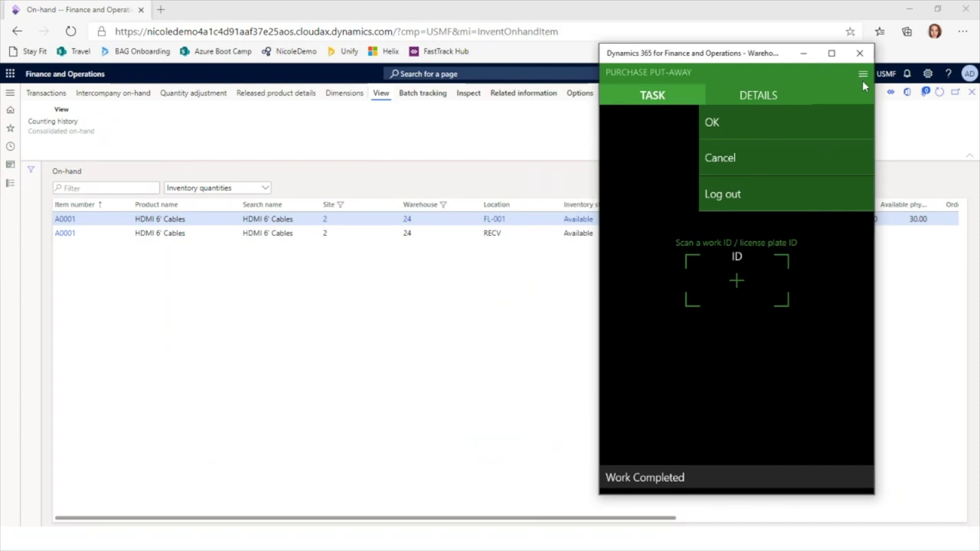
{"action": "left_click", "coordinate": [760, 163]}
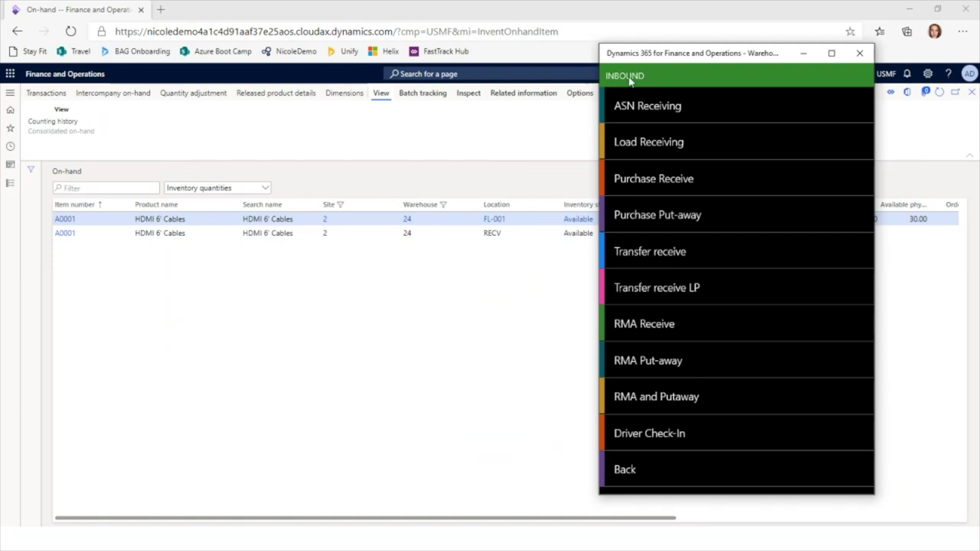
{"action": "left_click", "coordinate": [652, 478]}
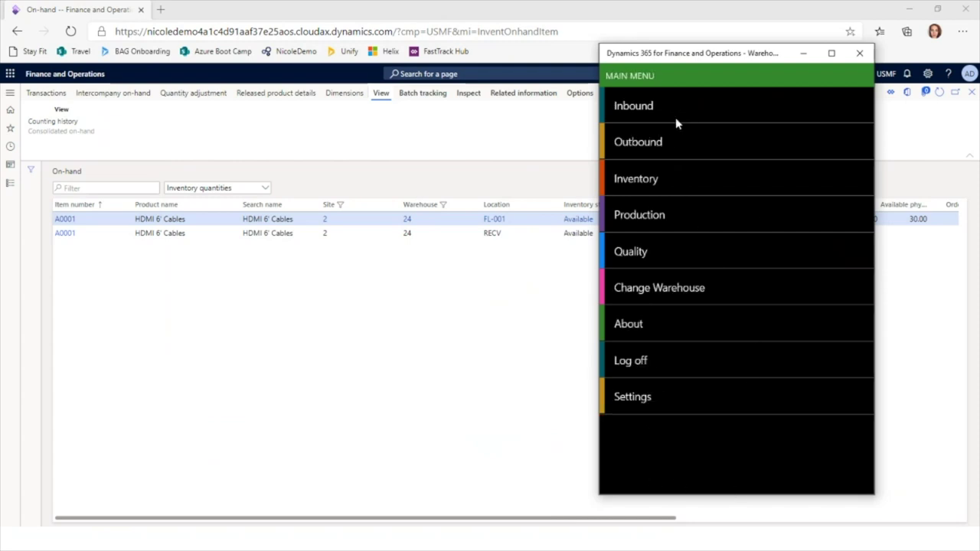
{"action": "left_click", "coordinate": [647, 184]}
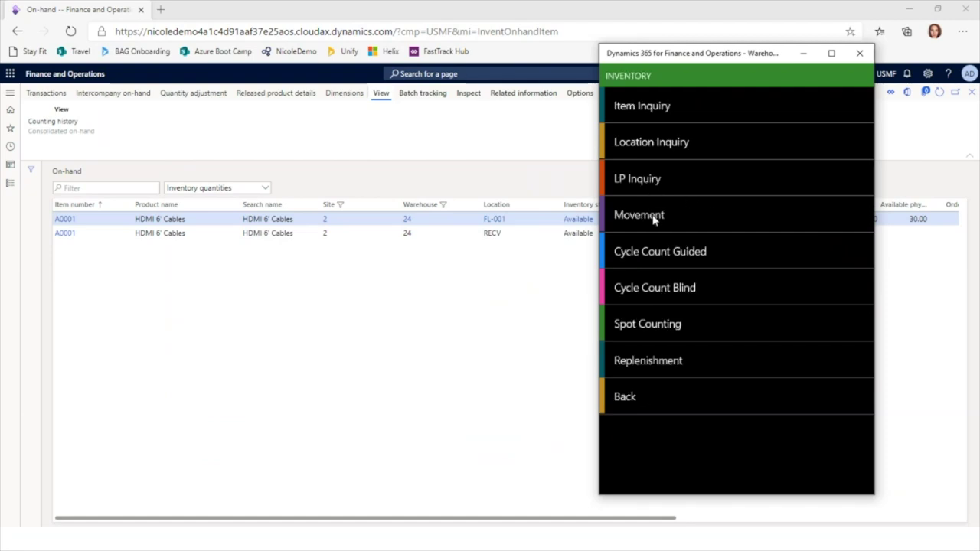
{"action": "left_click", "coordinate": [655, 217]}
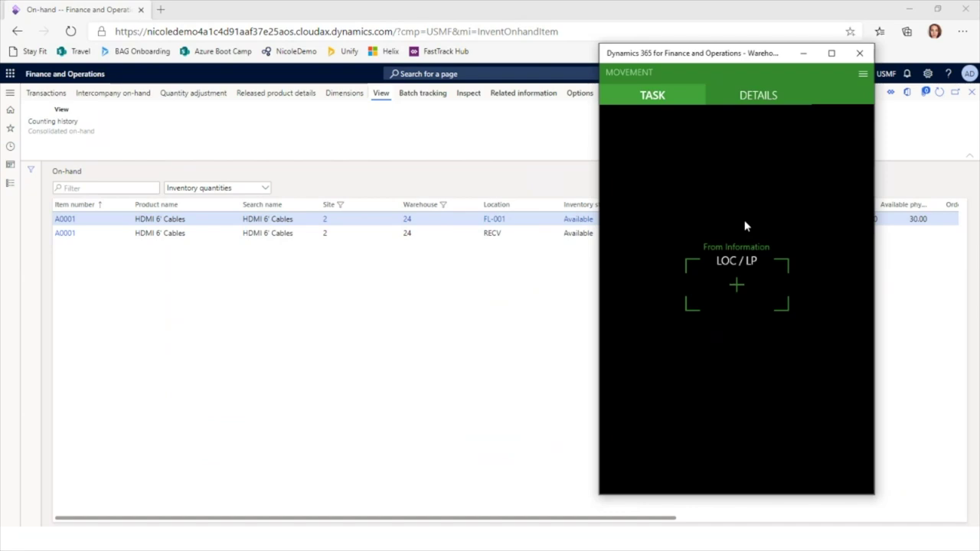
{"action": "left_click", "coordinate": [732, 286]}
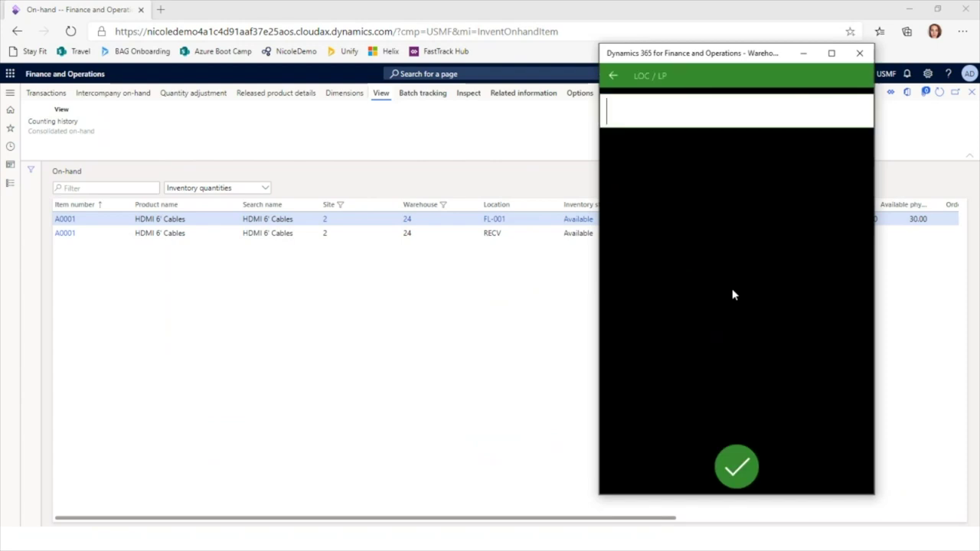
{"action": "key", "text": "ctrl+v"}
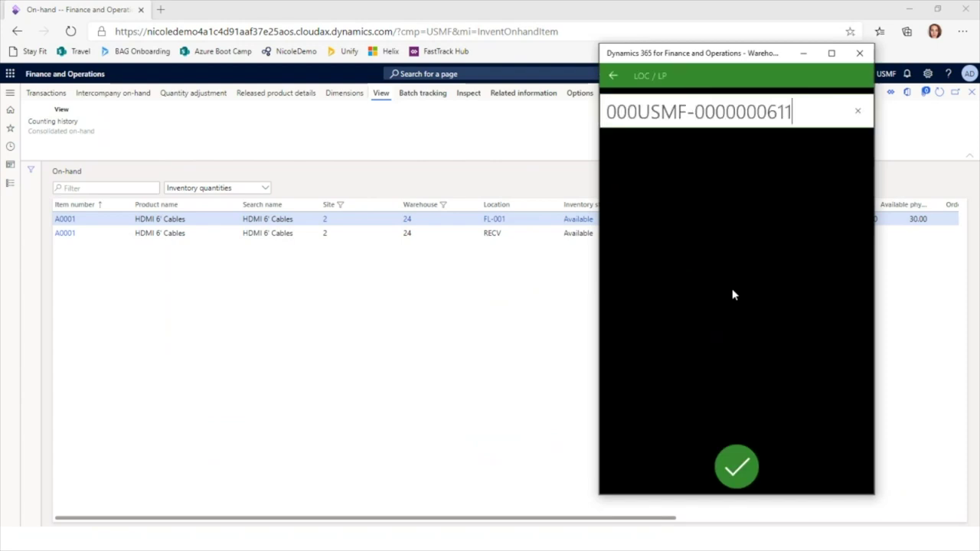
{"action": "key", "text": "Return"}
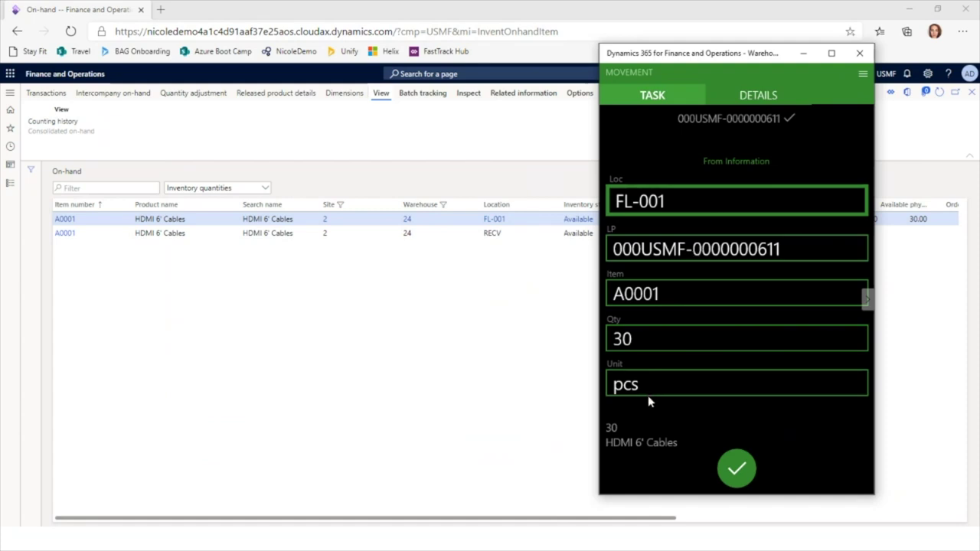
{"action": "left_click", "coordinate": [737, 468]}
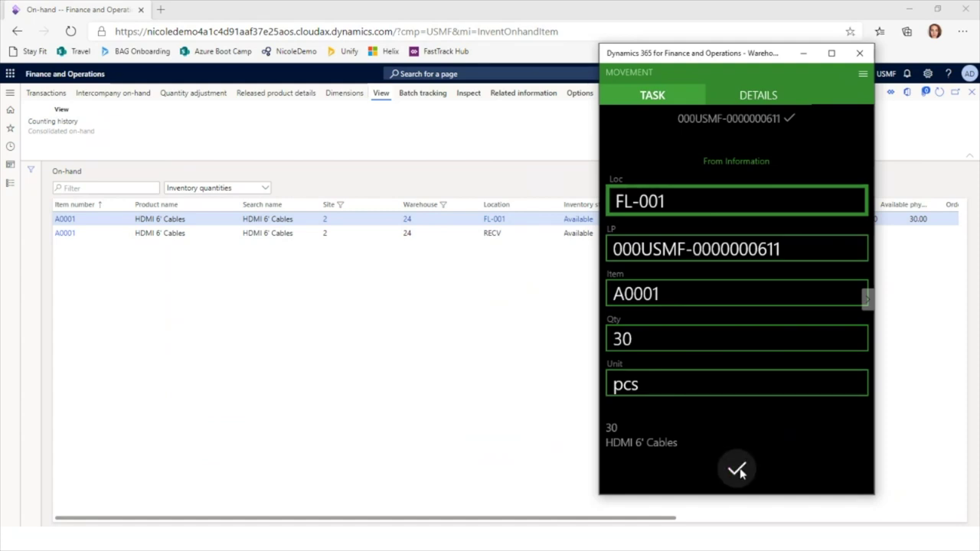
- Change the quantity to move to 10 of the 30 pcs of A0001
{"action": "left_click", "coordinate": [663, 341]}
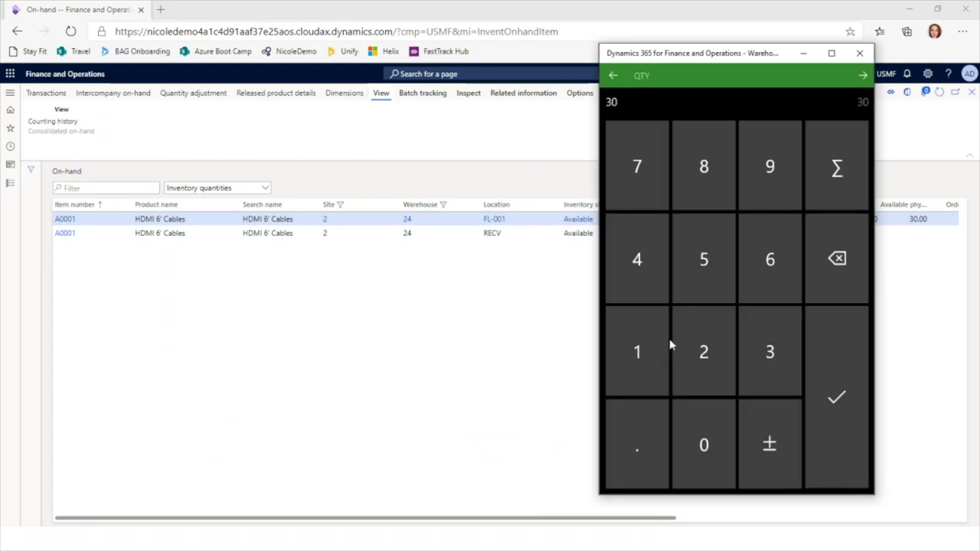
{"action": "left_click", "coordinate": [837, 265]}
{"action": "left_click", "coordinate": [837, 264]}
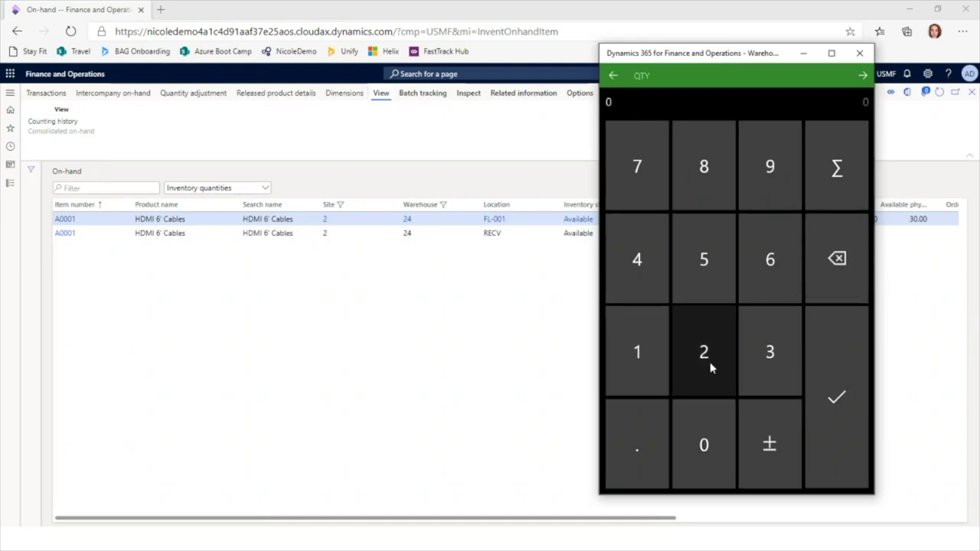
{"action": "left_click", "coordinate": [647, 361]}
{"action": "left_click", "coordinate": [702, 447]}
{"action": "left_click", "coordinate": [848, 412]}
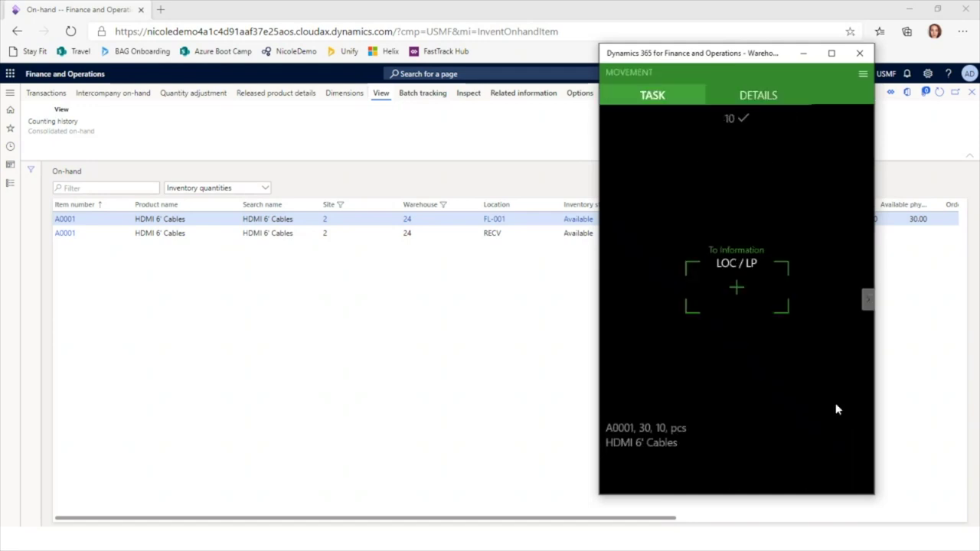
- Move the 10 pcs to destination location FL-005 and return to the browser's On-hand page
{"action": "left_click", "coordinate": [741, 291]}
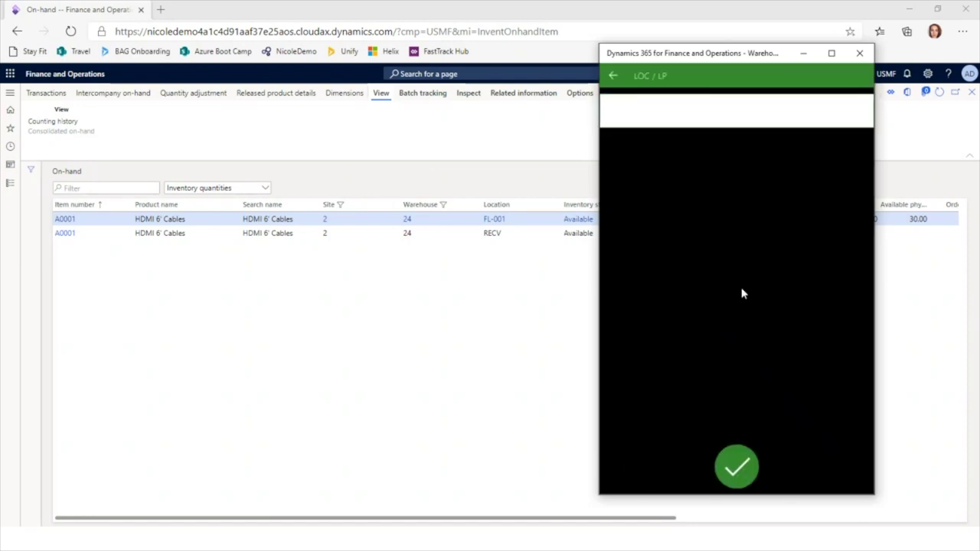
{"action": "type", "text": "FL-005"}
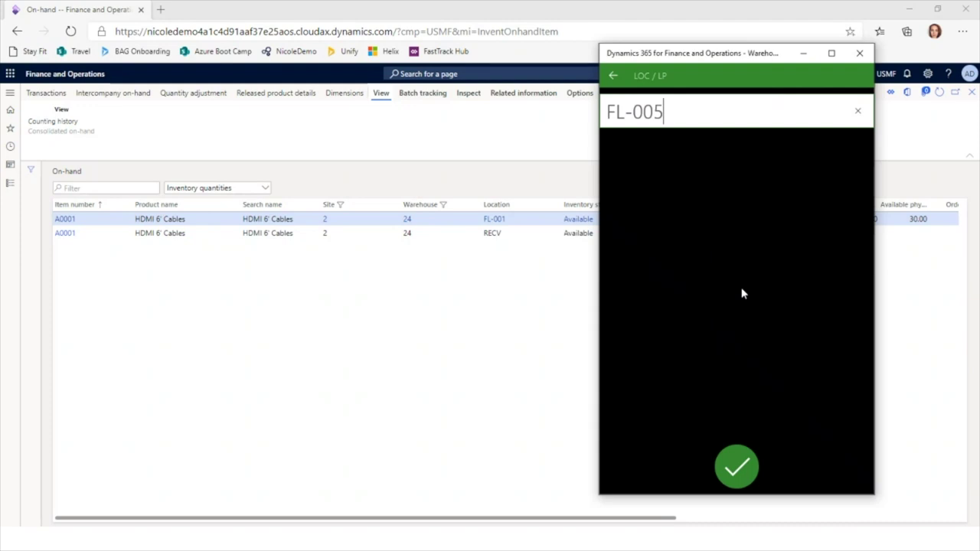
{"action": "key", "text": "Return"}
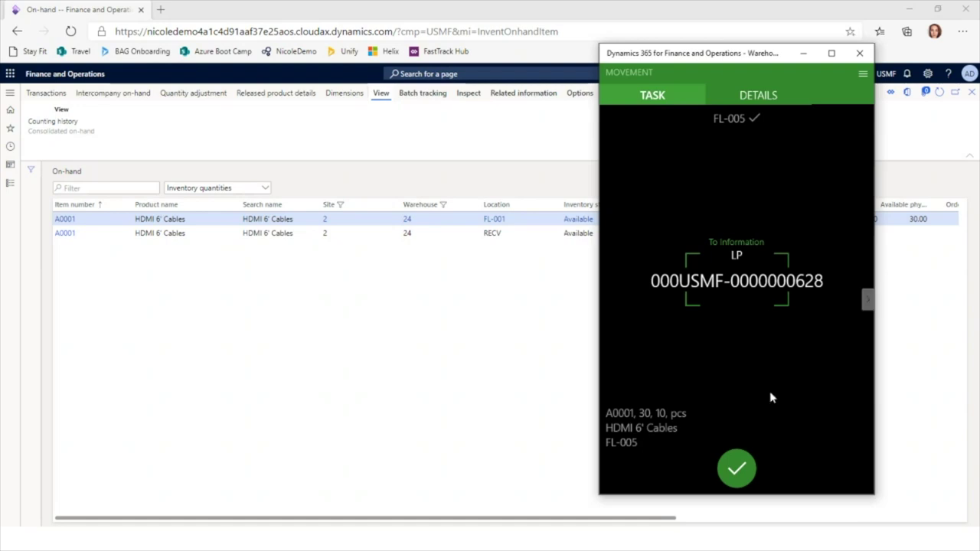
{"action": "left_click", "coordinate": [737, 470]}
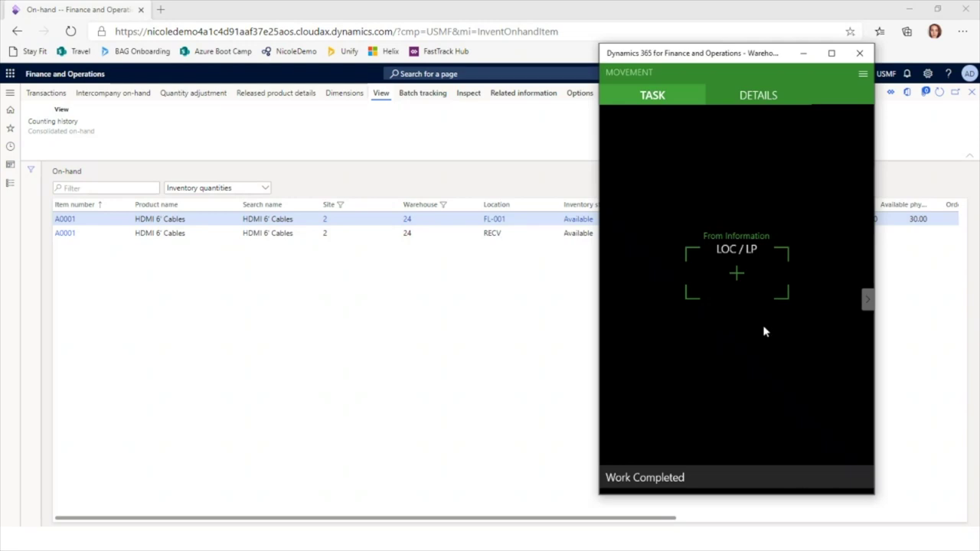
{"action": "left_click", "coordinate": [503, 414]}
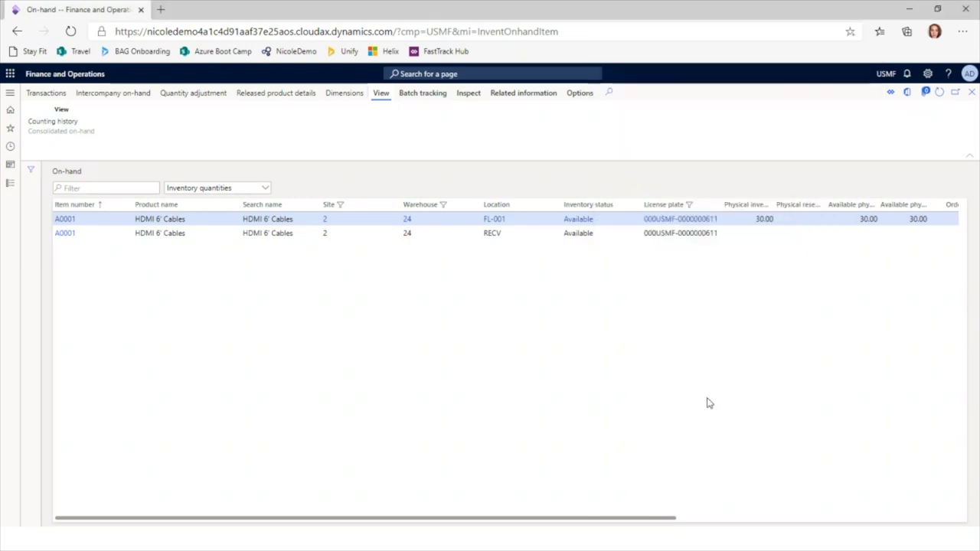
- Refresh the on-hand list and broaden the License plate filter to 000USMF-00000006
{"action": "left_click", "coordinate": [941, 93]}
{"action": "left_click", "coordinate": [35, 175]}
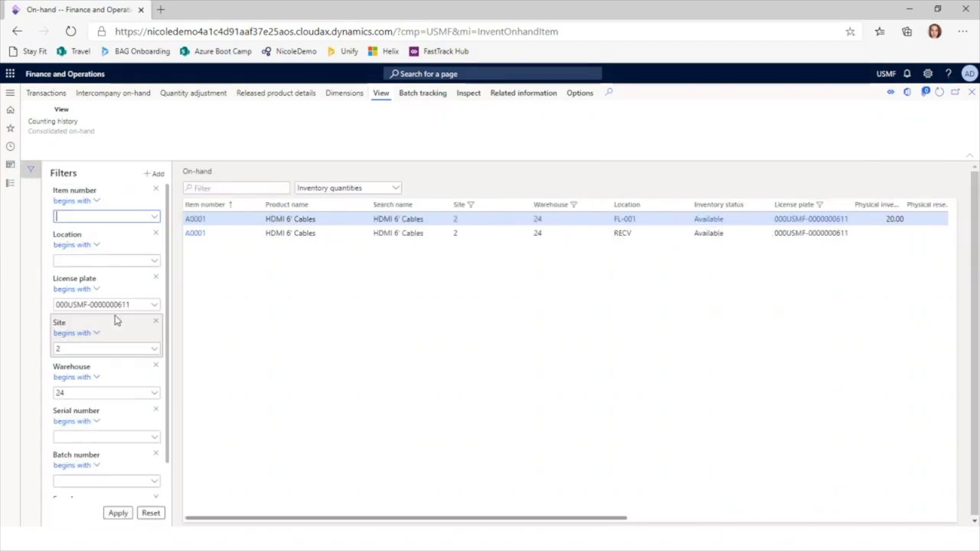
{"action": "left_click", "coordinate": [115, 306]}
{"action": "key", "text": "BackSpace"}
{"action": "key", "text": "BackSpace"}
{"action": "key", "text": "ctrl+a"}
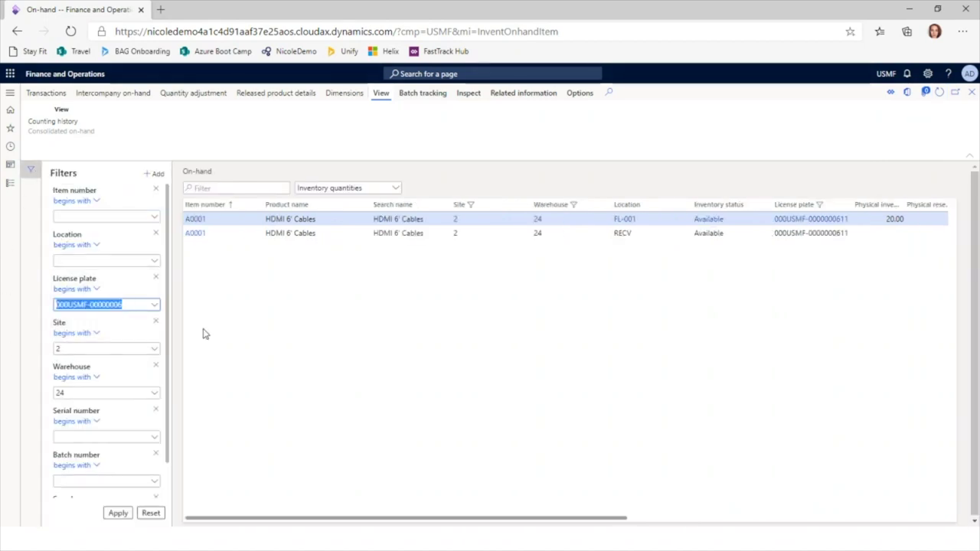
{"action": "left_click", "coordinate": [118, 513]}
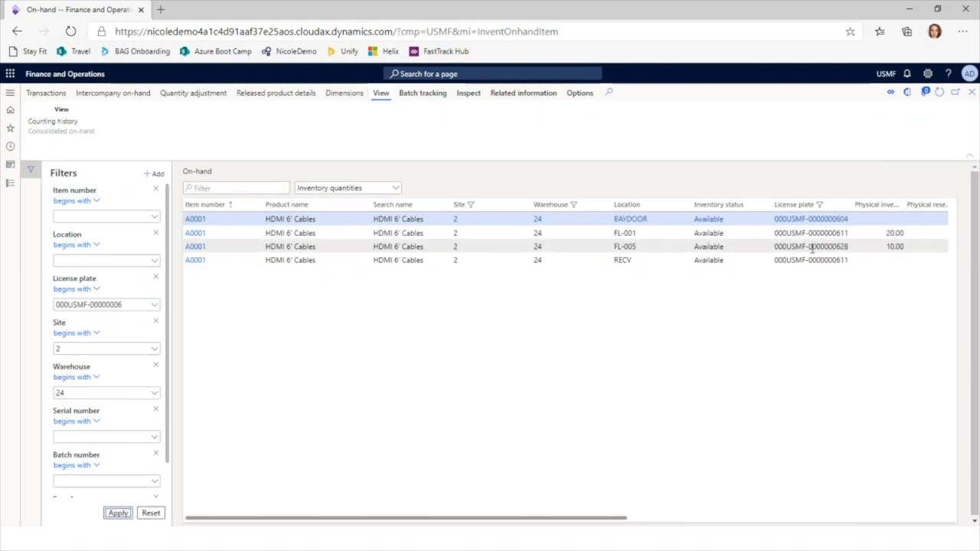
{"action": "left_click", "coordinate": [813, 246]}
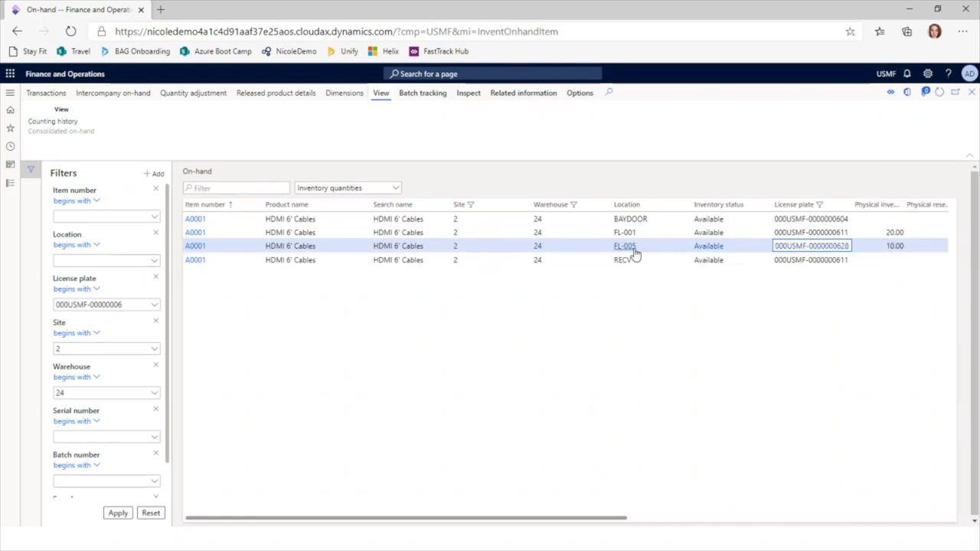
{"action": "mouse_move", "coordinate": [635, 254]}
{"action": "left_click_drag", "start_coordinate": [852, 251], "coordinate": [759, 252]}
{"action": "key", "text": "ctrl+c"}
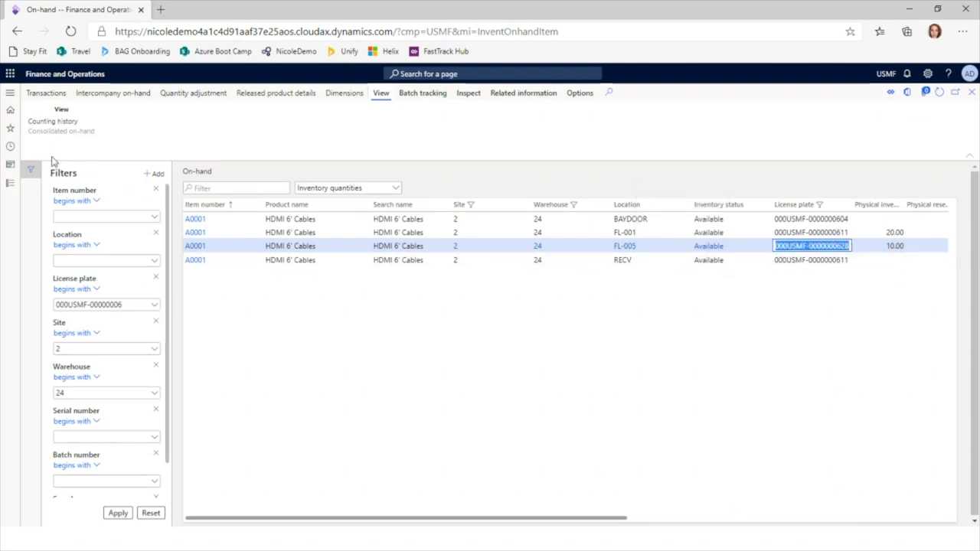
{"action": "left_click", "coordinate": [30, 169]}
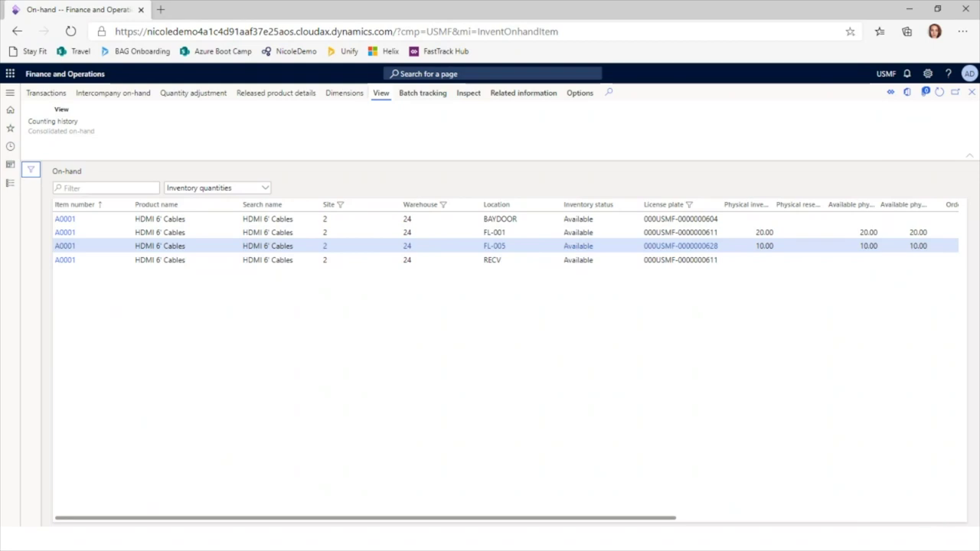
- Bring the warehouse mobile app to the front, showing its completed Movement task
{"action": "key", "text": "alt+Tab"}
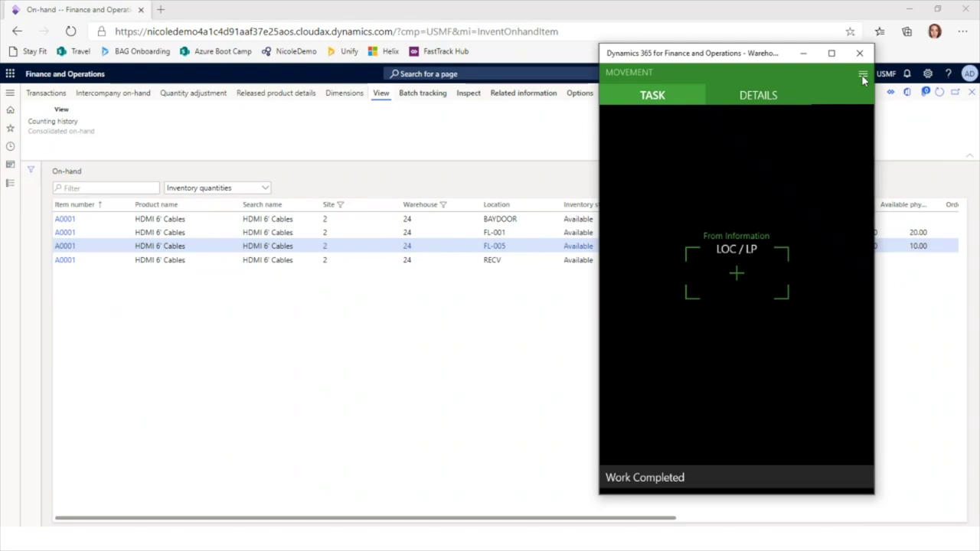
- Cancel the Movement task and start a spot count at location FL-005
{"action": "left_click", "coordinate": [863, 76]}
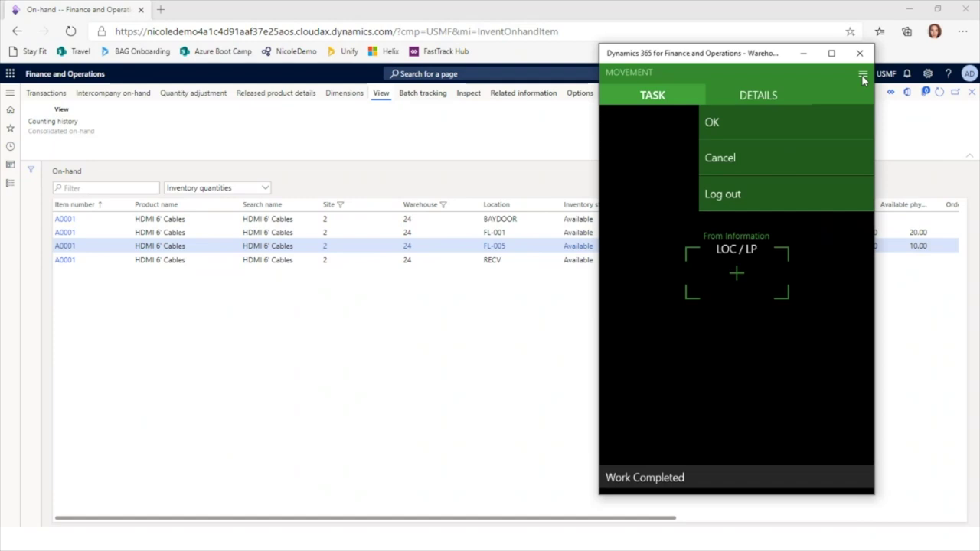
{"action": "left_click", "coordinate": [742, 158]}
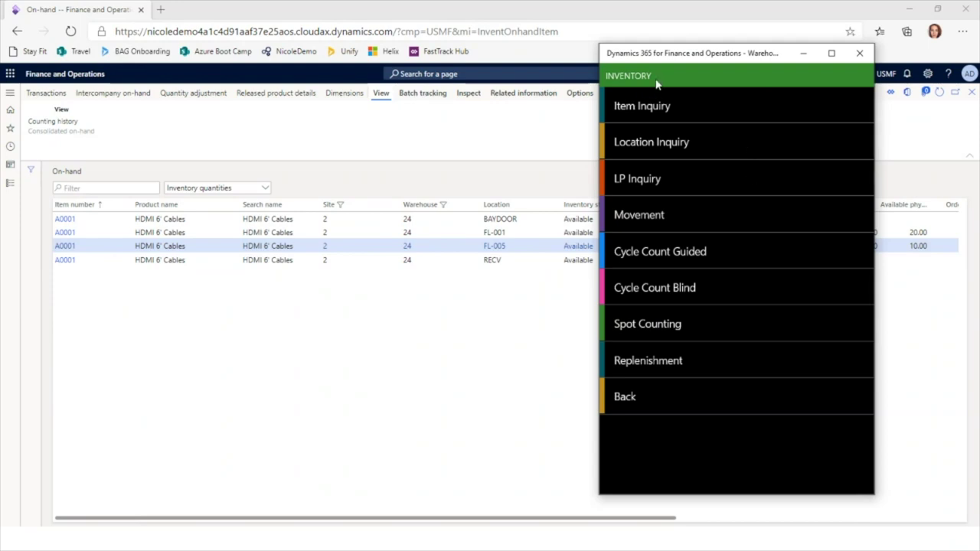
{"action": "left_click", "coordinate": [667, 328]}
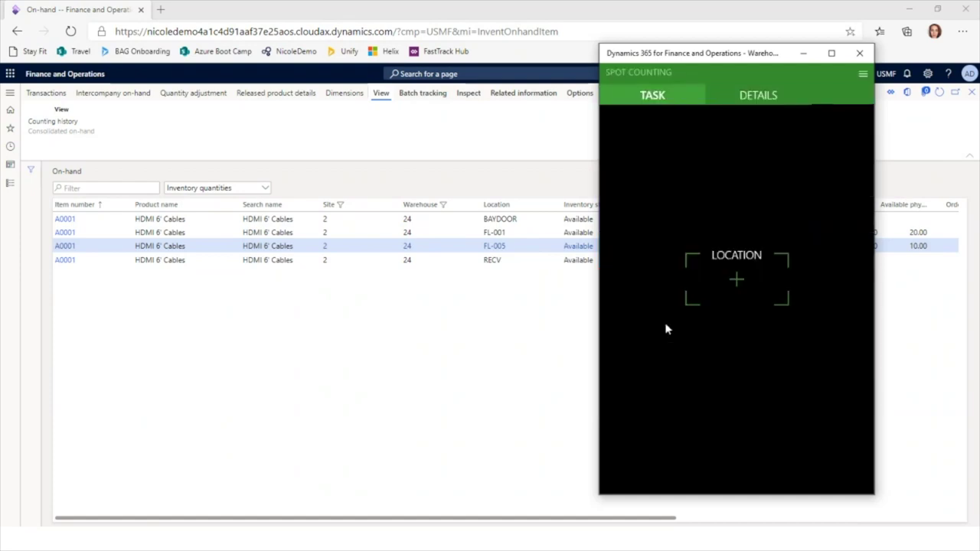
{"action": "left_click", "coordinate": [737, 281]}
{"action": "type", "text": "F"}
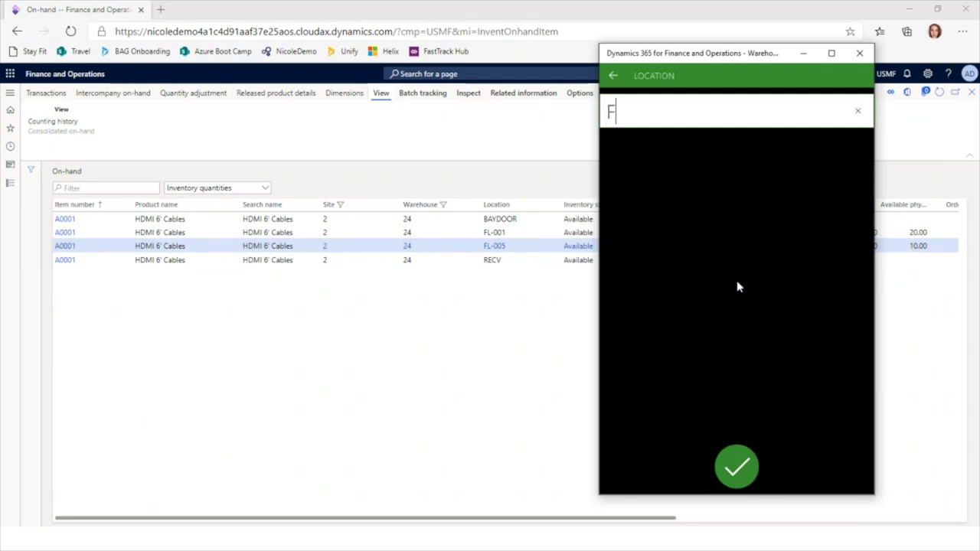
{"action": "type", "text": "L-005"}
{"action": "key", "text": "Return"}
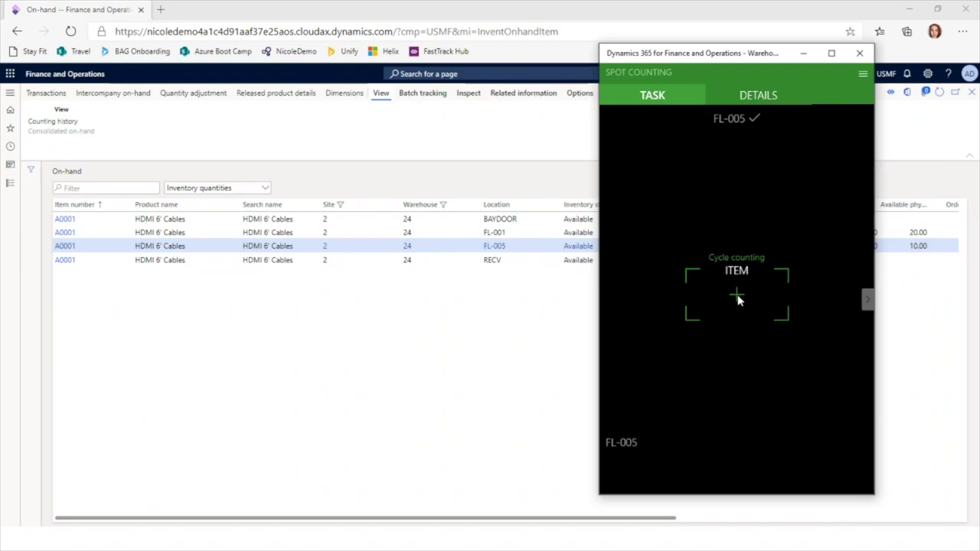
{"action": "left_click", "coordinate": [737, 299]}
{"action": "type", "text": "A0001"}
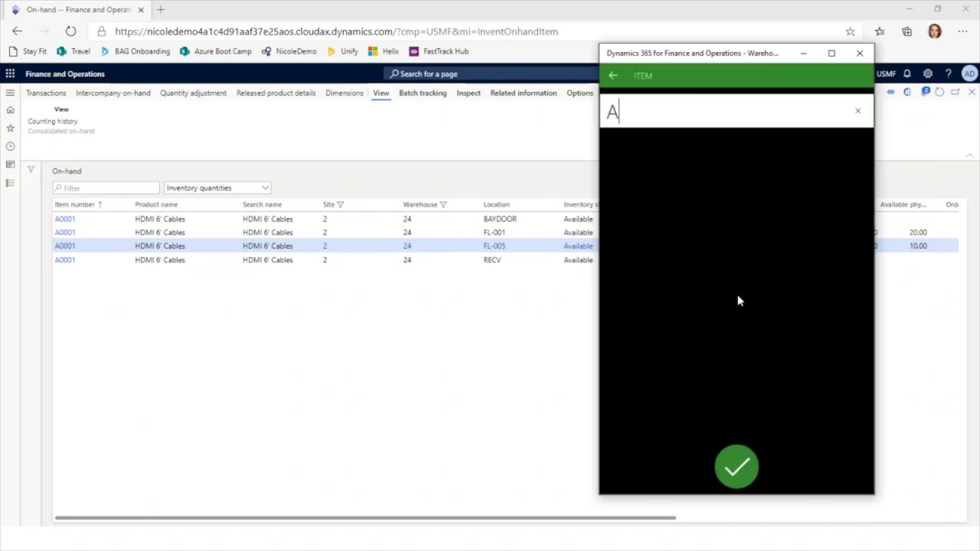
{"action": "key", "text": "Return"}
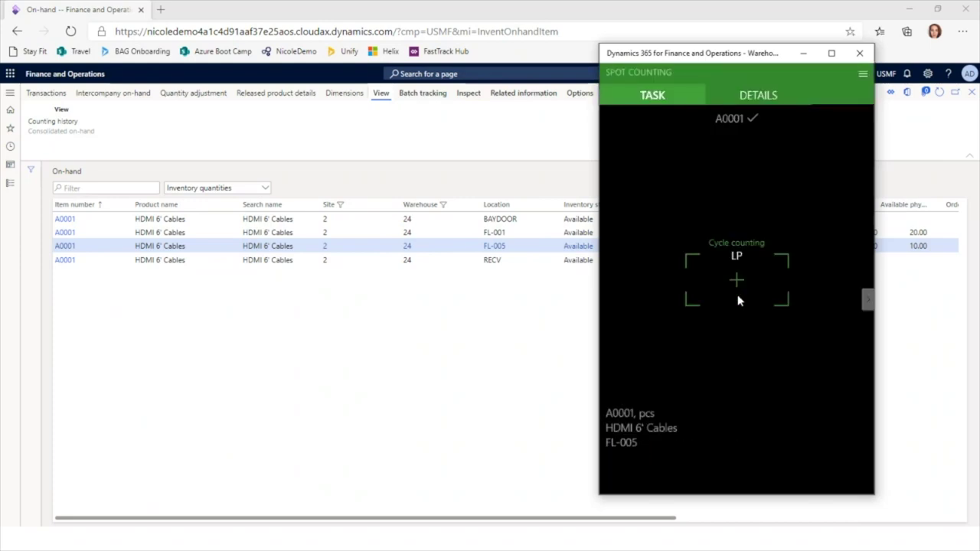
{"action": "left_click", "coordinate": [737, 285]}
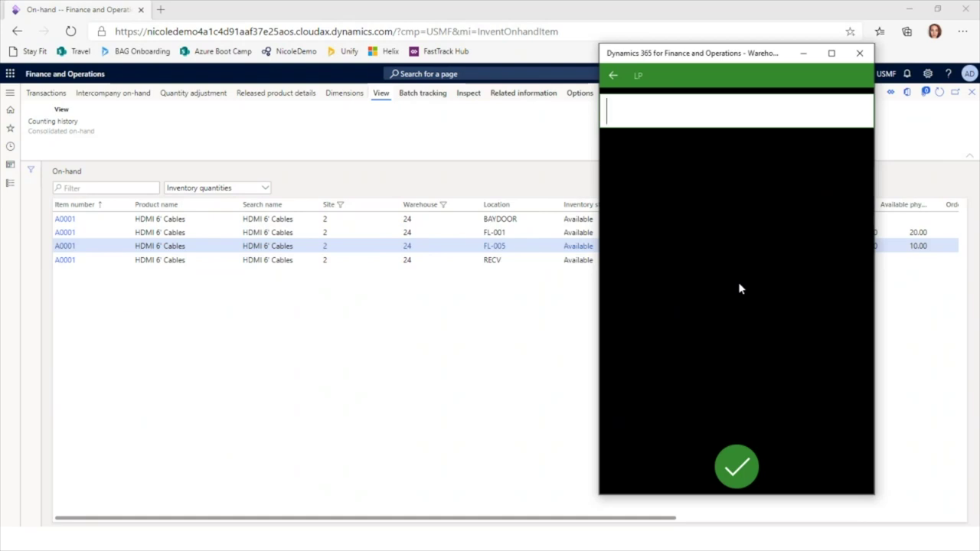
{"action": "key", "text": "ctrl+v"}
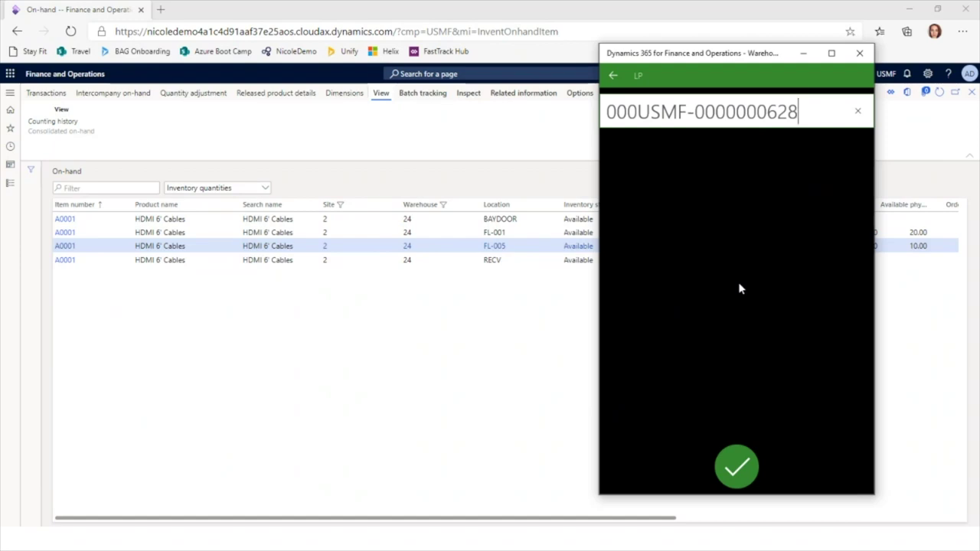
{"action": "key", "text": "Return"}
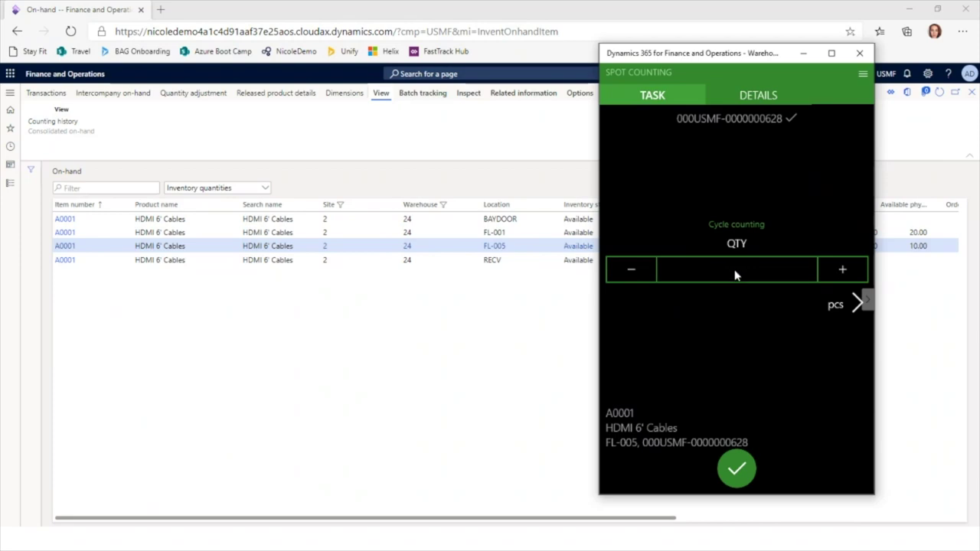
- Count 12 pcs at FL-005, re-entering 12 to accept the on-hand mismatch warning
{"action": "left_click", "coordinate": [735, 272]}
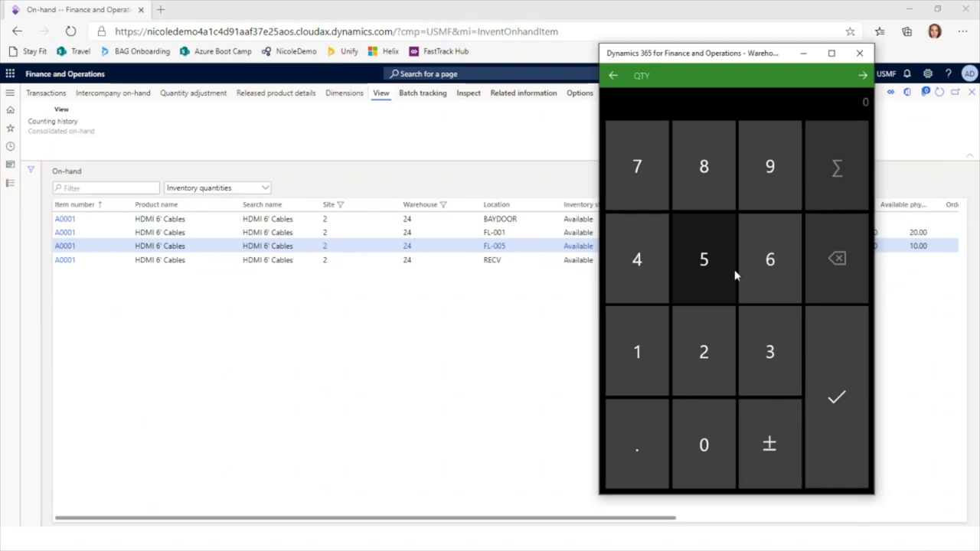
{"action": "type", "text": "12"}
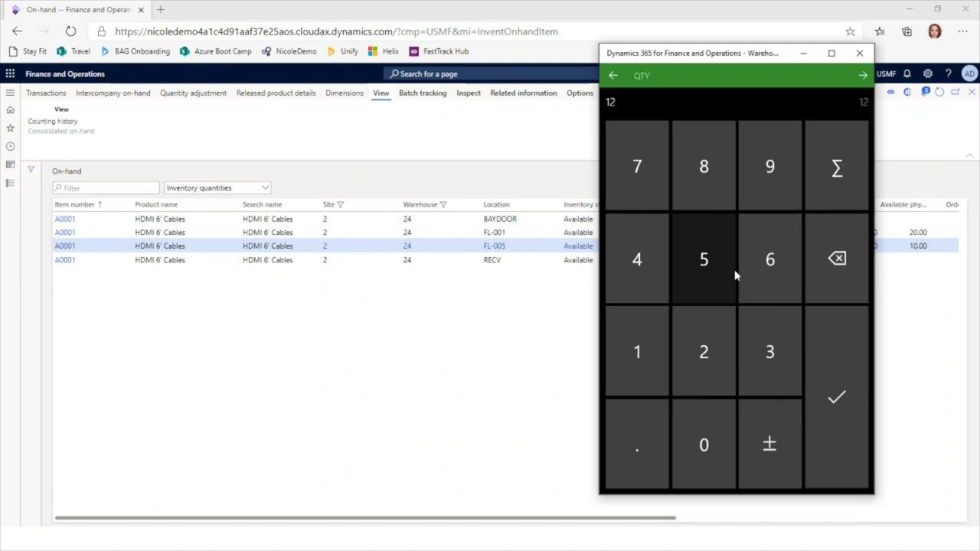
{"action": "left_click", "coordinate": [825, 402]}
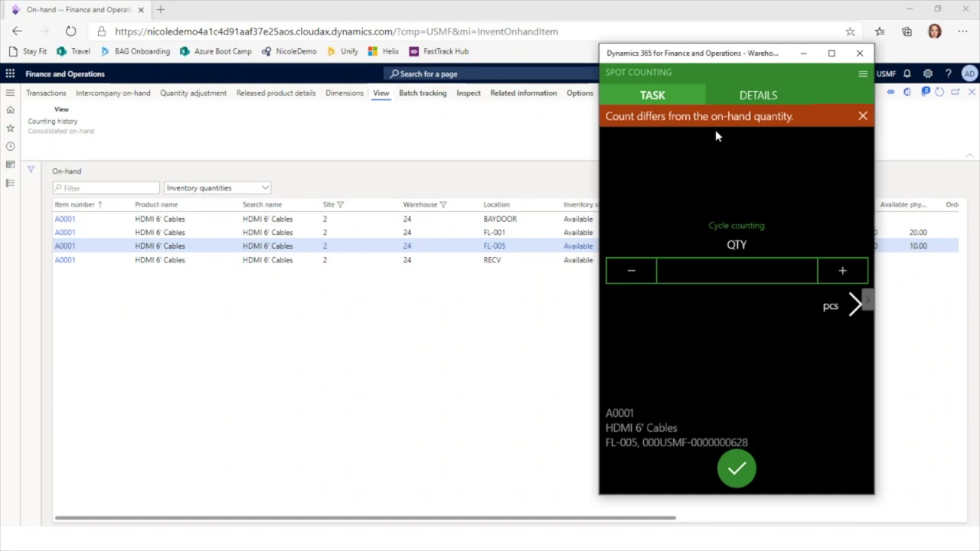
{"action": "left_click", "coordinate": [729, 281]}
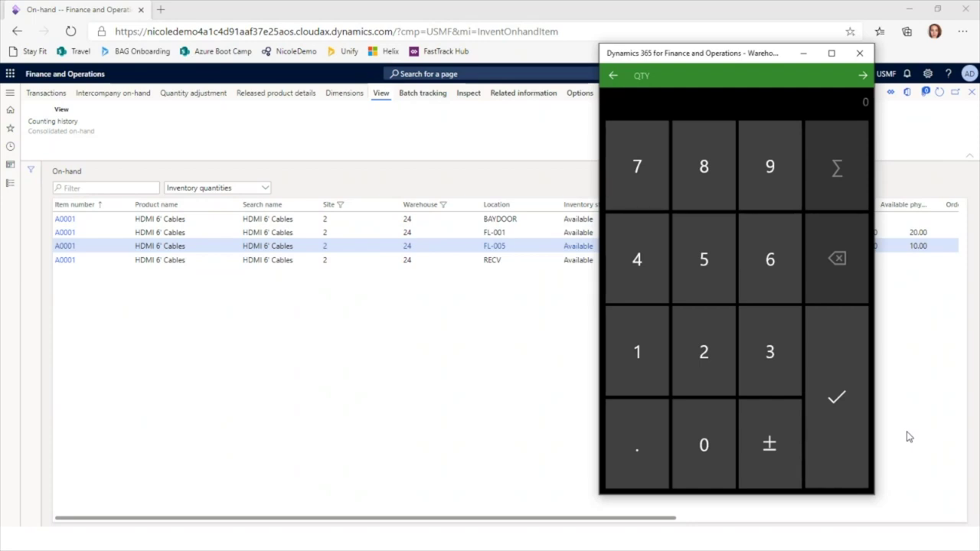
{"action": "type", "text": "12"}
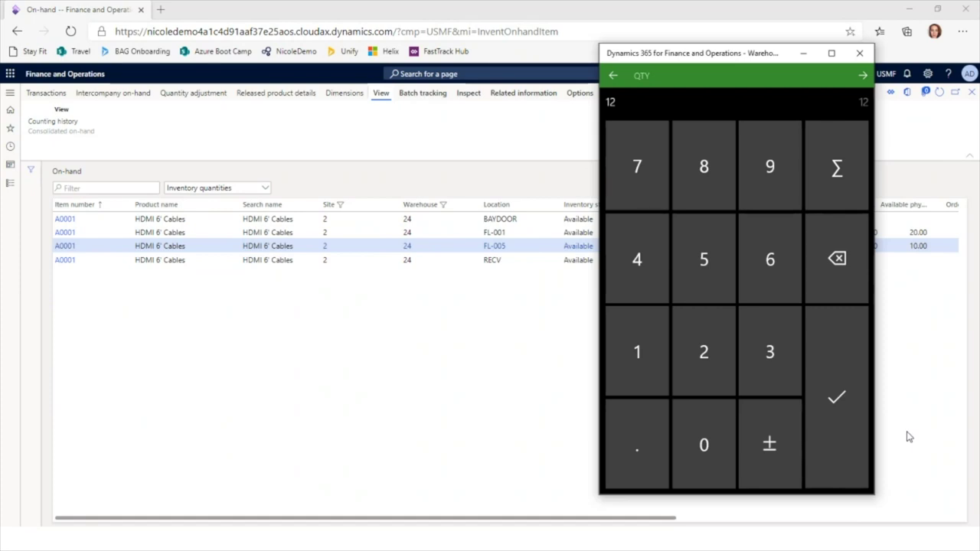
{"action": "key", "text": "Return"}
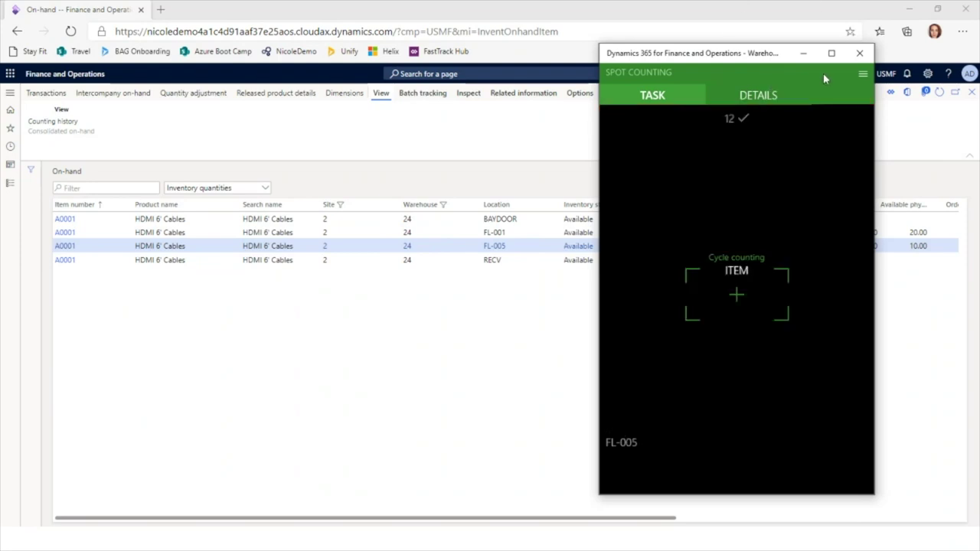
{"action": "left_click", "coordinate": [863, 75]}
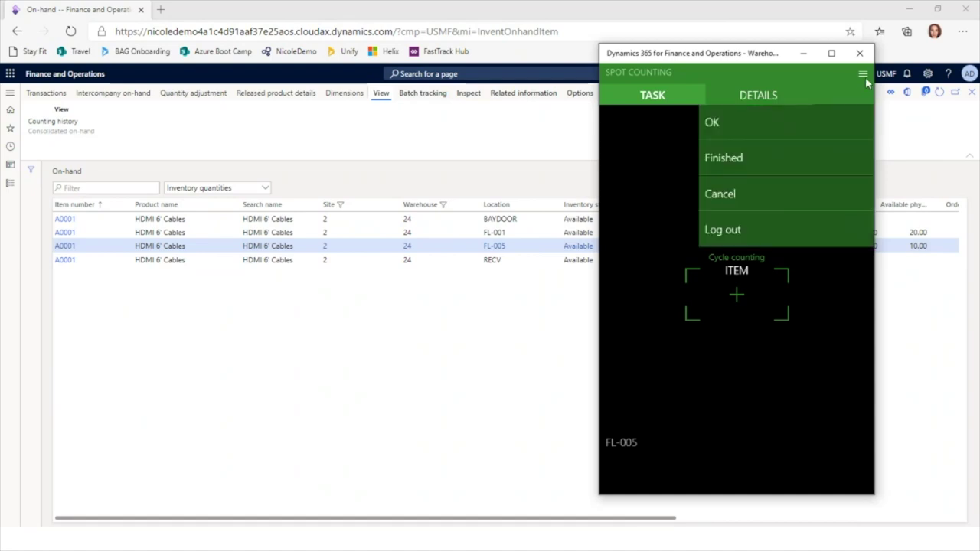
- Mark the FL-005 spot count Finished, confirm location complete, and return to the On-hand page
{"action": "left_click", "coordinate": [760, 159]}
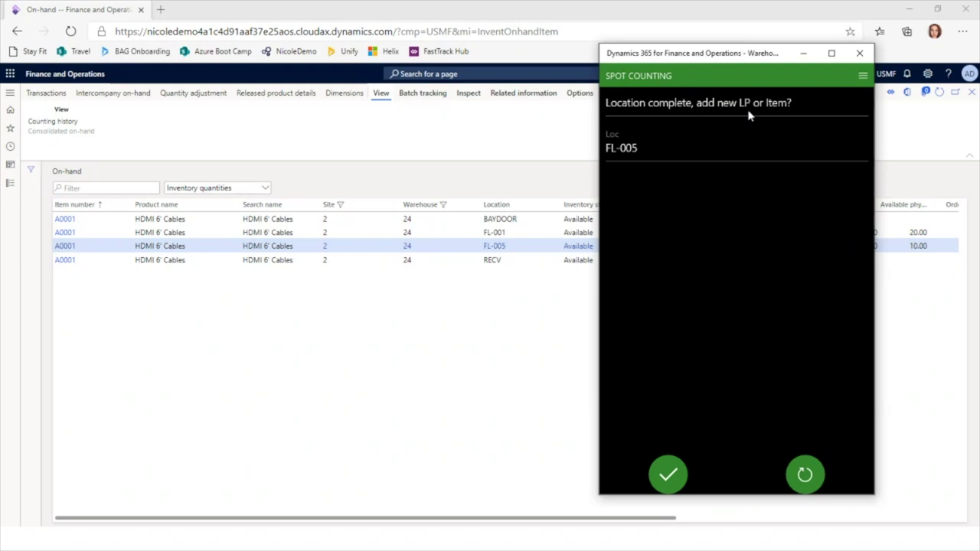
{"action": "left_click", "coordinate": [669, 473]}
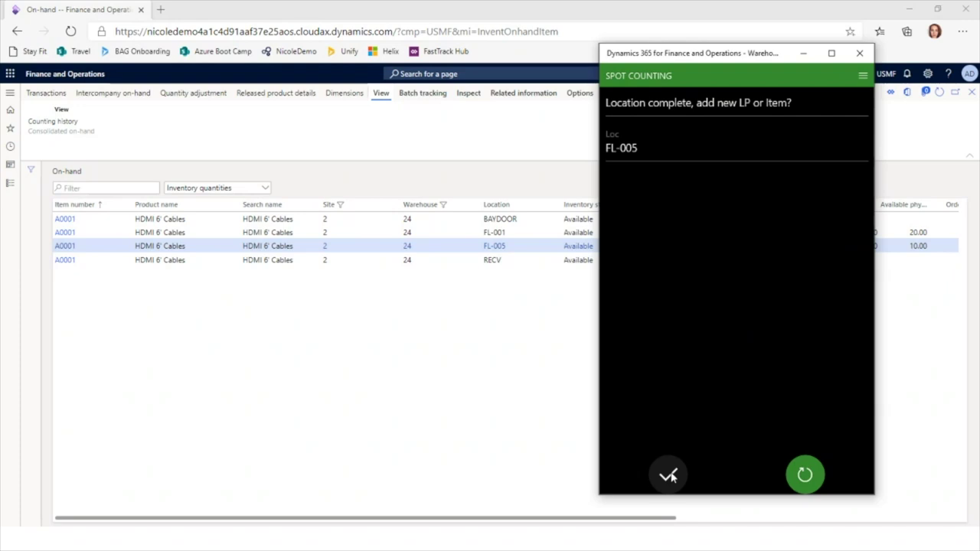
{"action": "left_click", "coordinate": [669, 475]}
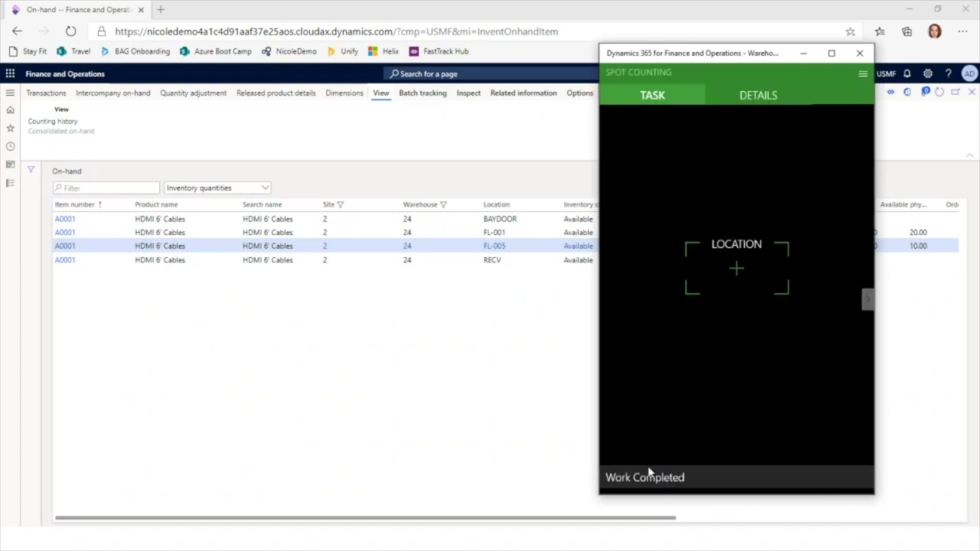
{"action": "left_click", "coordinate": [446, 396]}
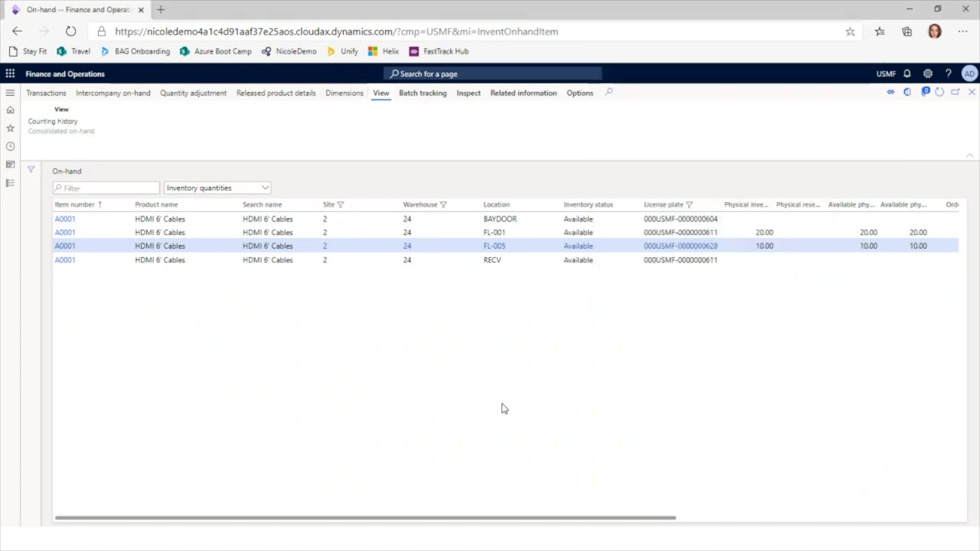
- Refresh on-hand, then open Warehouse management > Cycle counting > Cycle count work pending review
{"action": "left_click", "coordinate": [940, 94]}
{"action": "left_click", "coordinate": [780, 245]}
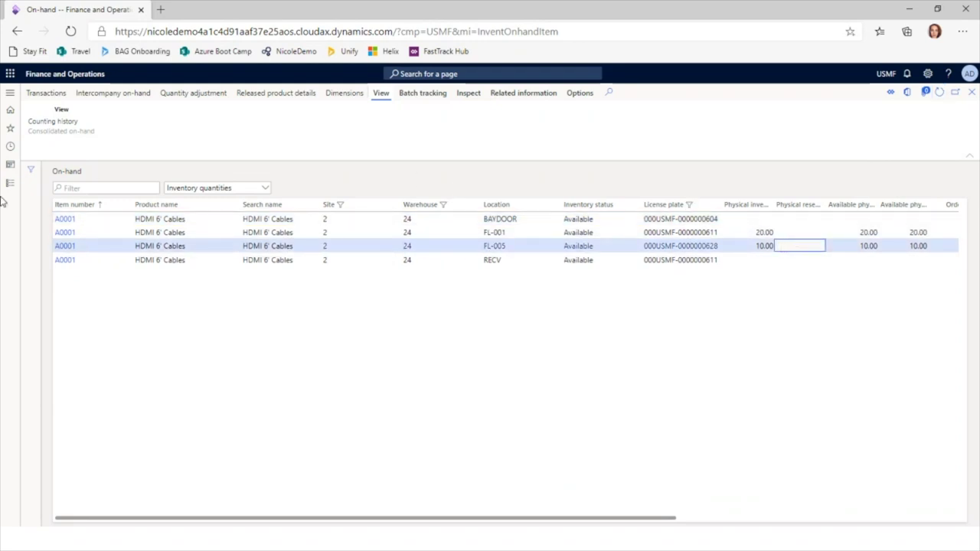
{"action": "left_click", "coordinate": [9, 188]}
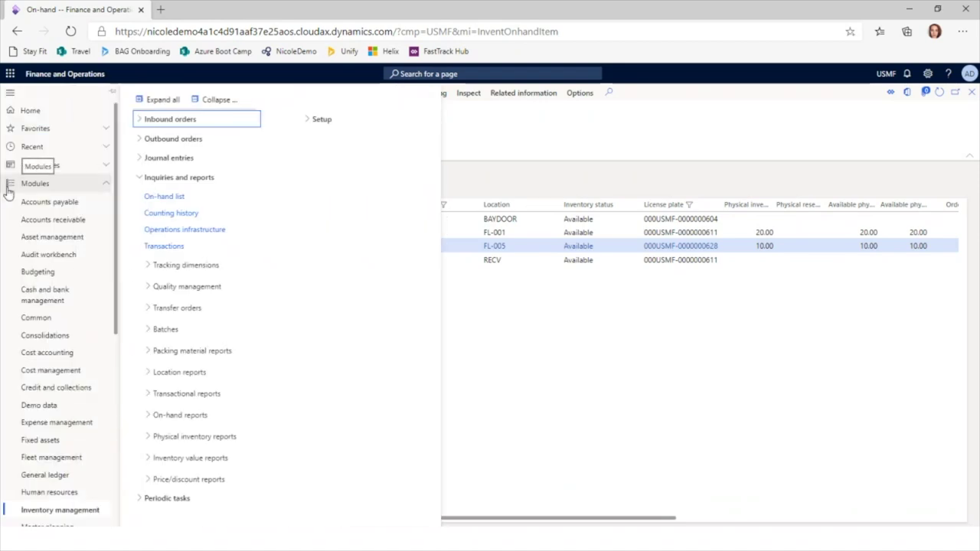
{"action": "scroll", "coordinate": [80, 486], "scroll_direction": "down", "scroll_amount": 5}
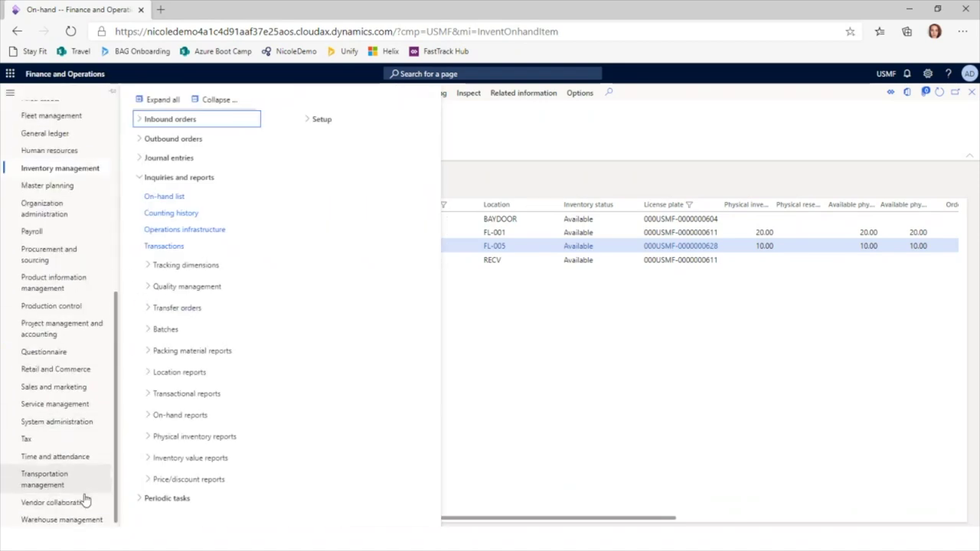
{"action": "left_click", "coordinate": [76, 520]}
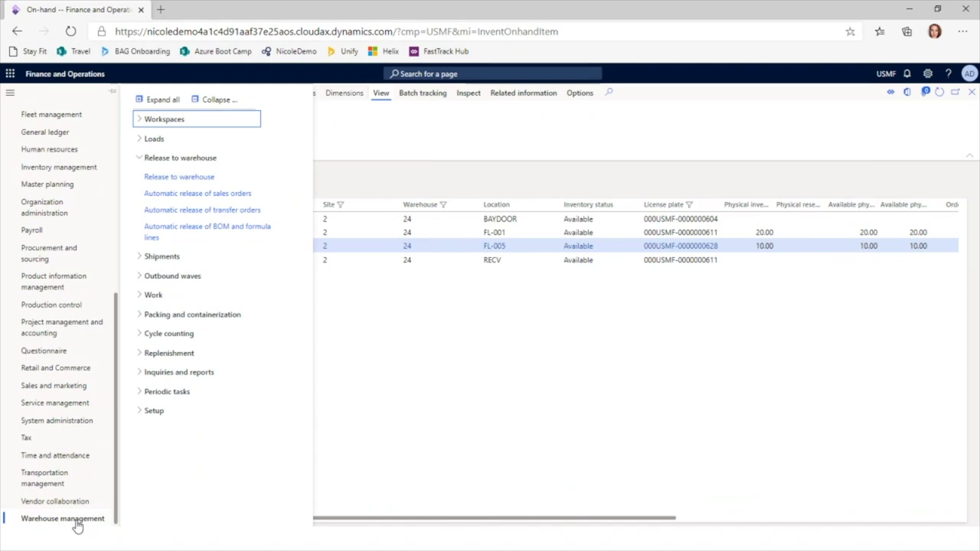
{"action": "left_click", "coordinate": [183, 340]}
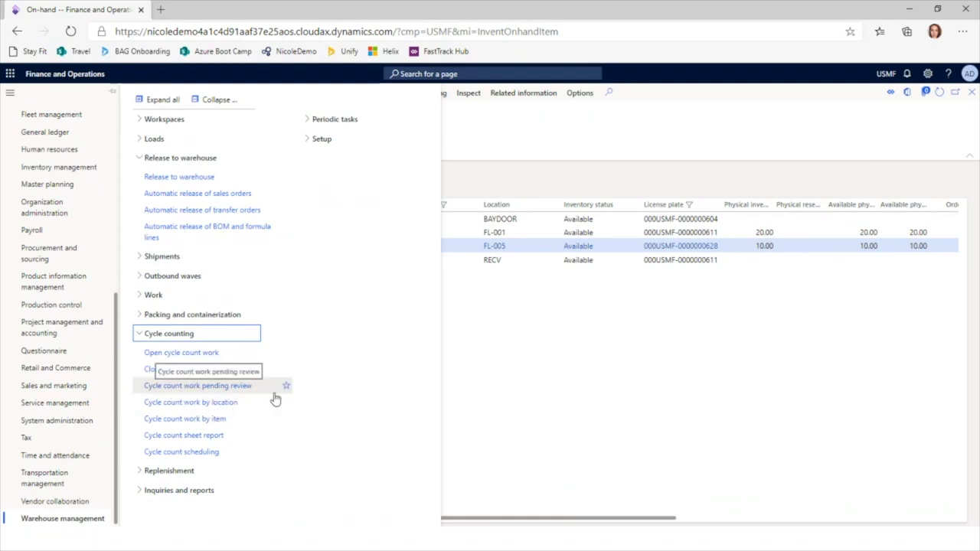
{"action": "left_click", "coordinate": [230, 388]}
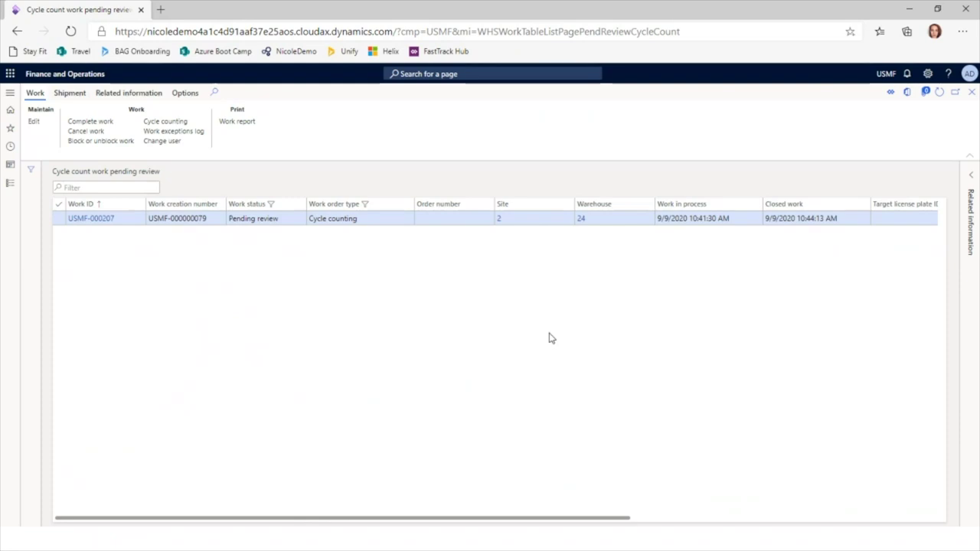
- Select work USMF-000207 and open its Cycle counting lines
{"action": "left_click", "coordinate": [280, 220]}
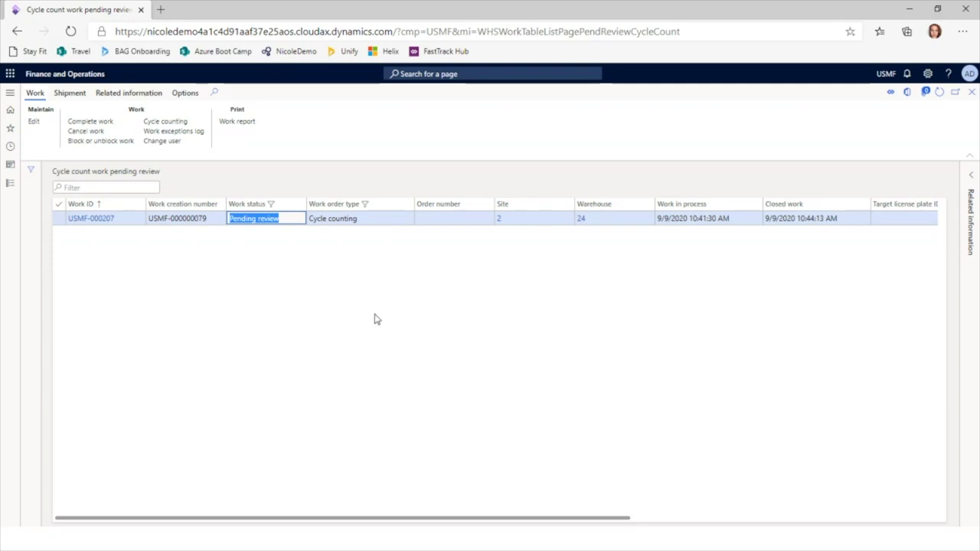
{"action": "left_click", "coordinate": [184, 126]}
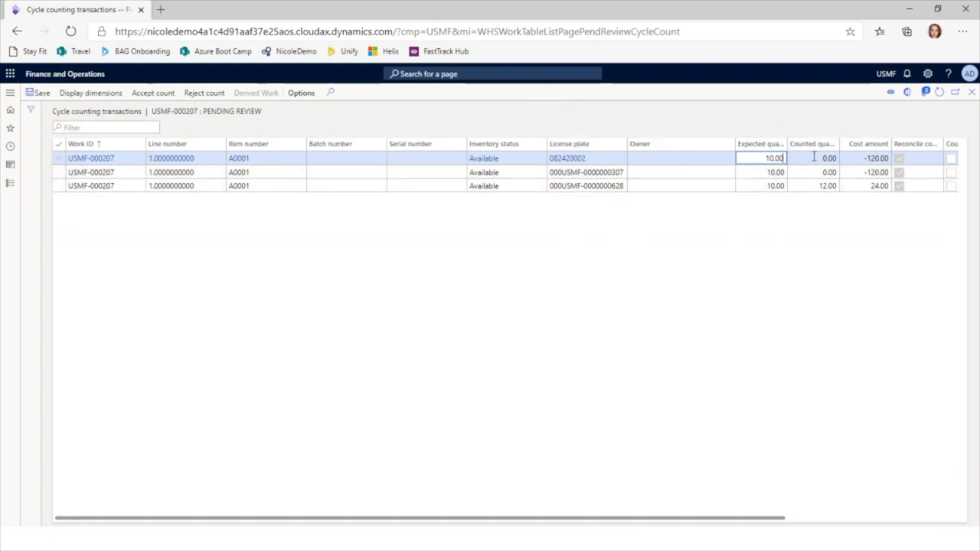
- Reject the counts on the first two zero-count lines of journal 00078
{"action": "left_click", "coordinate": [58, 158]}
{"action": "left_click", "coordinate": [60, 172]}
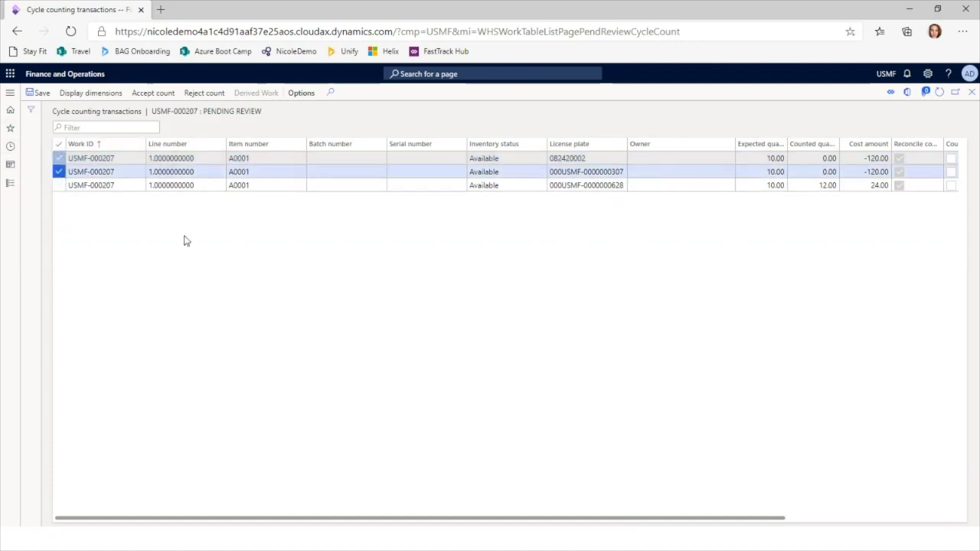
{"action": "left_click", "coordinate": [199, 98]}
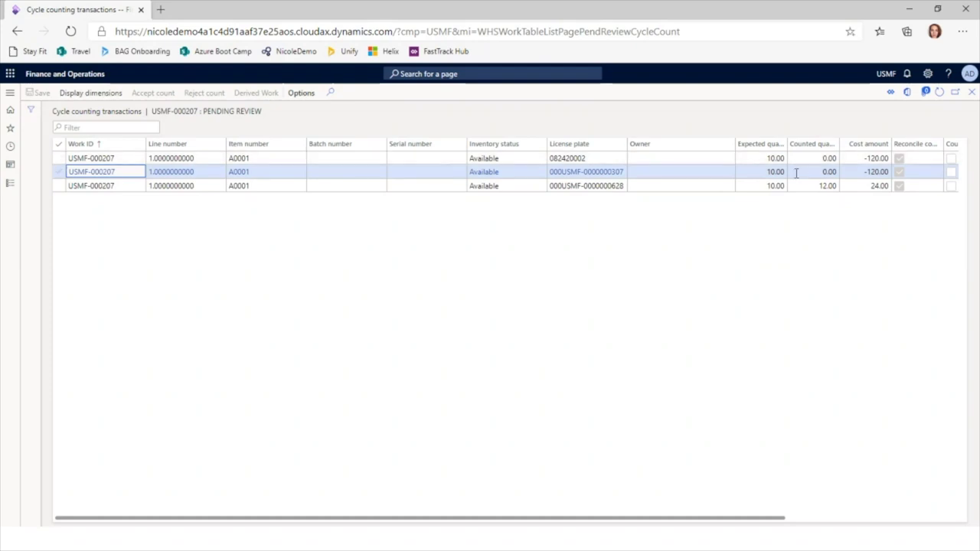
{"action": "left_click", "coordinate": [698, 185]}
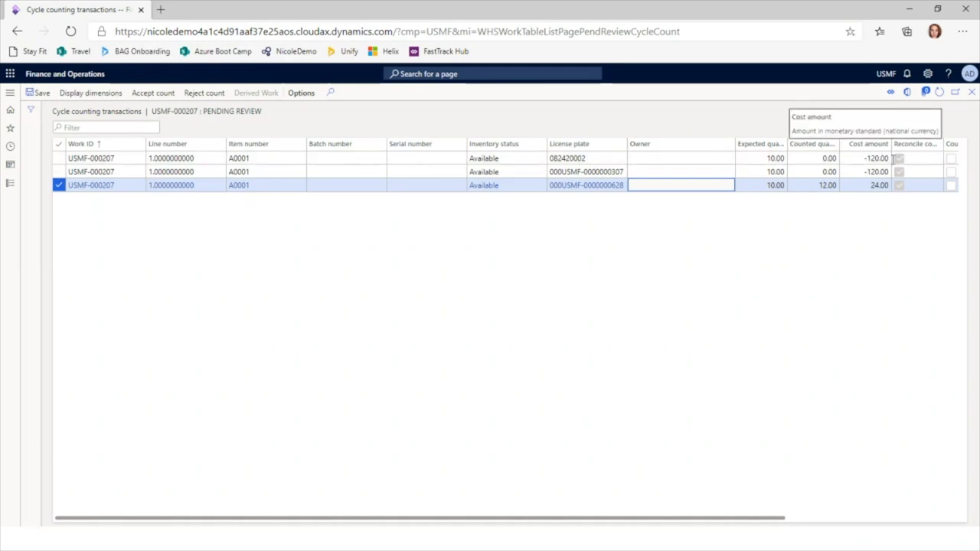
{"action": "left_click_drag", "start_coordinate": [705, 520], "coordinate": [893, 527]}
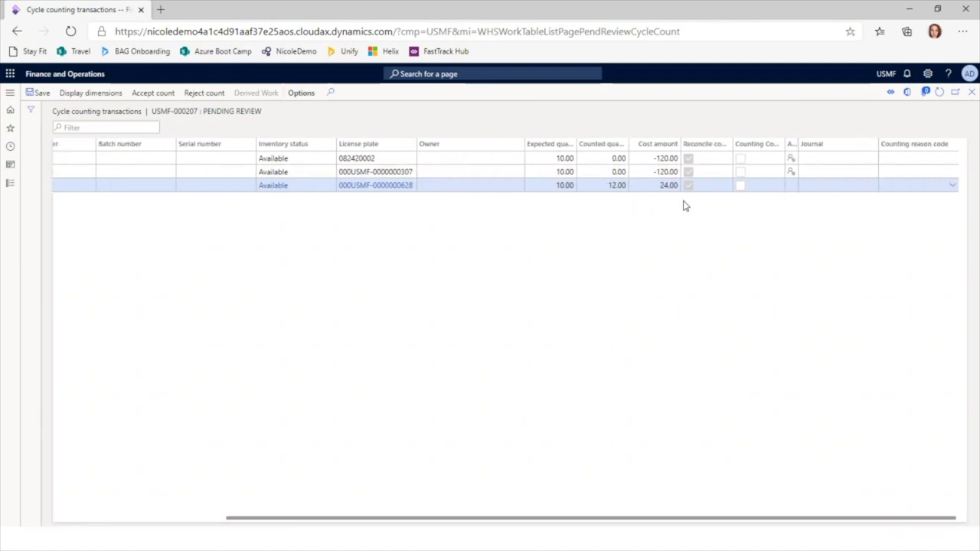
{"action": "left_click_drag", "start_coordinate": [770, 525], "coordinate": [605, 525]}
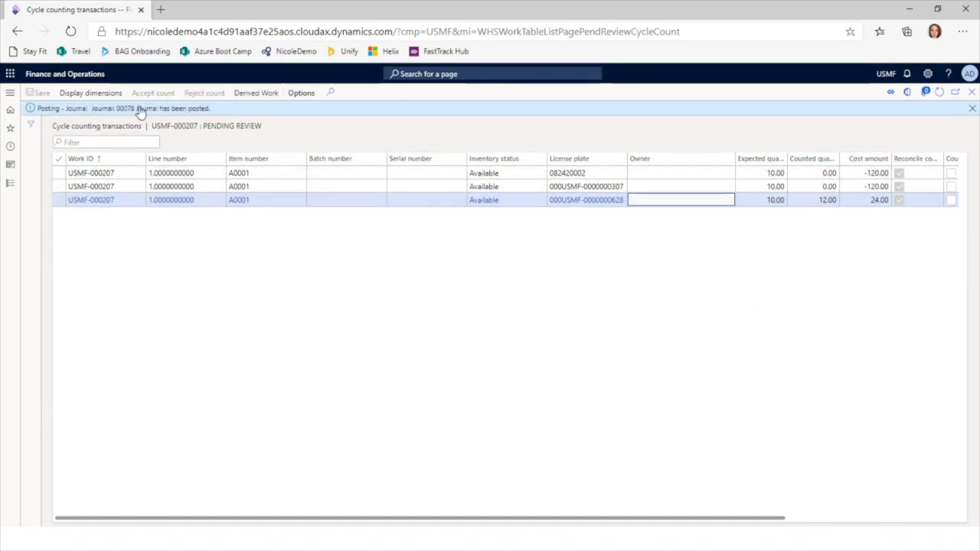
{"action": "left_click_drag", "start_coordinate": [610, 519], "coordinate": [816, 520]}
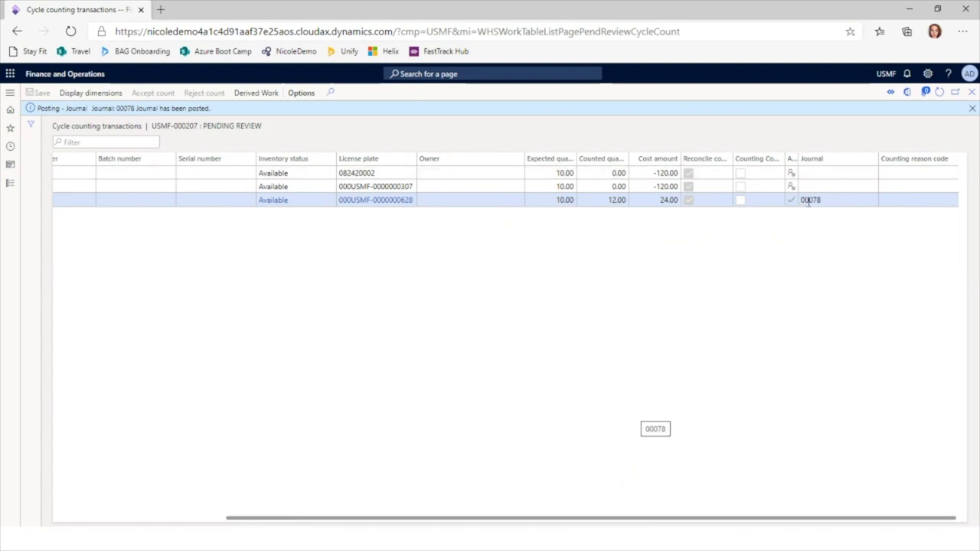
{"action": "left_click", "coordinate": [413, 201]}
{"action": "left_click_drag", "start_coordinate": [414, 201], "coordinate": [331, 203]}
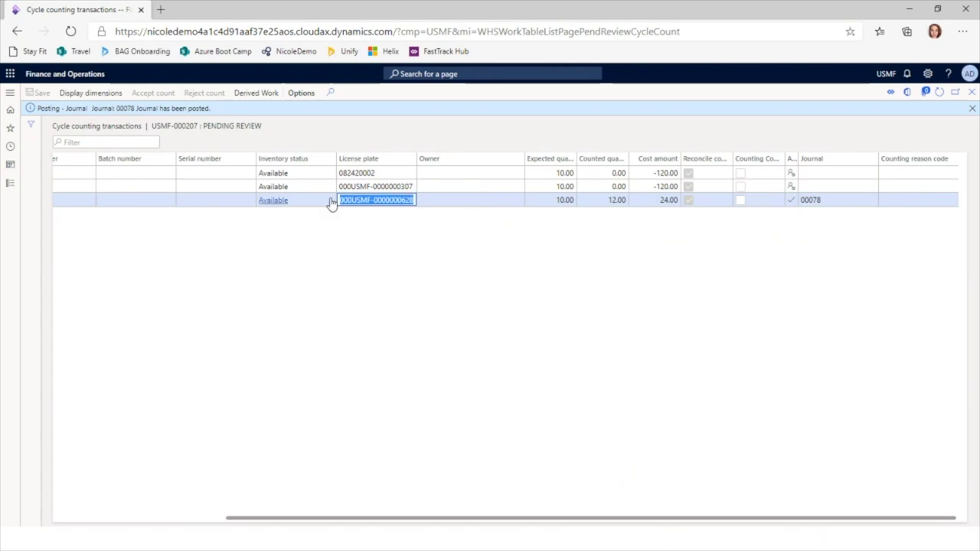
{"action": "left_click", "coordinate": [10, 145]}
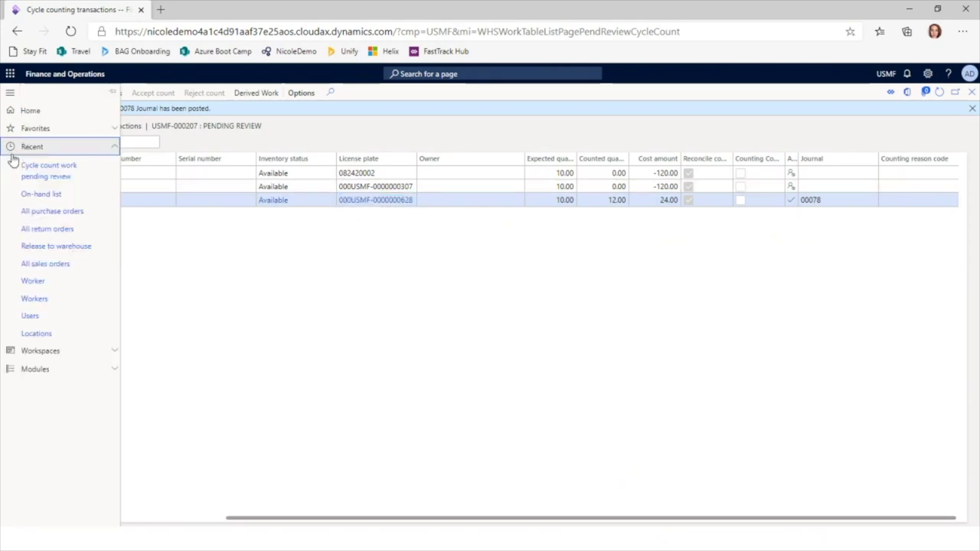
{"action": "left_click", "coordinate": [42, 195]}
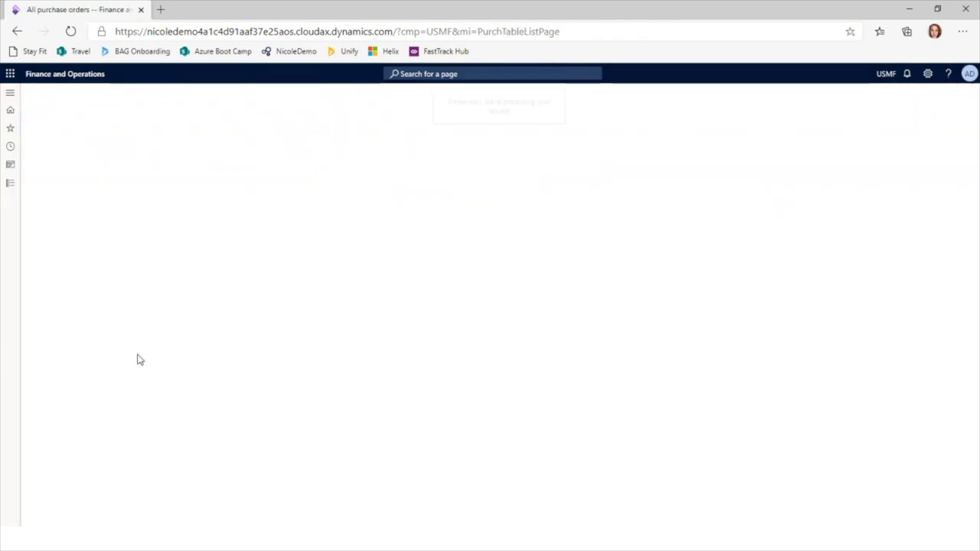
{"action": "left_click", "coordinate": [132, 320]}
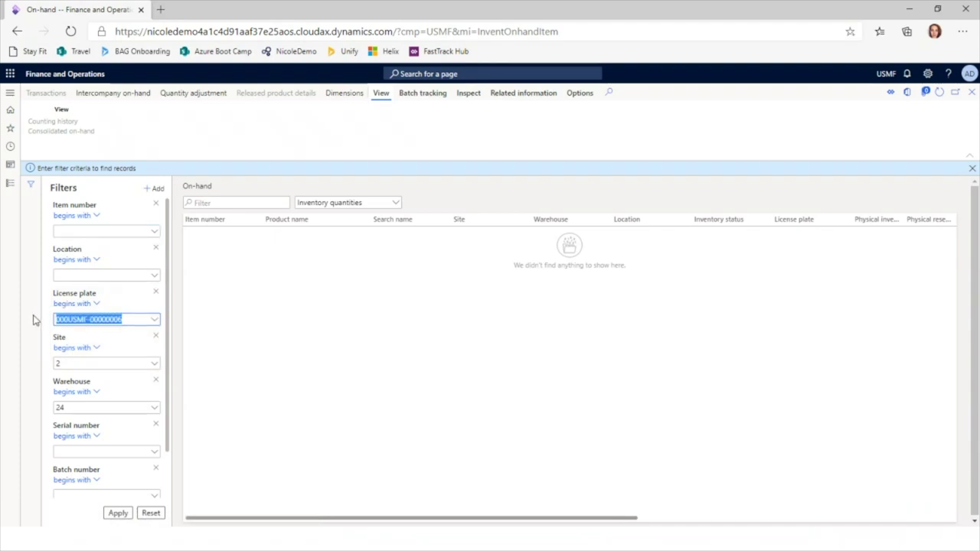
{"action": "left_click", "coordinate": [124, 513]}
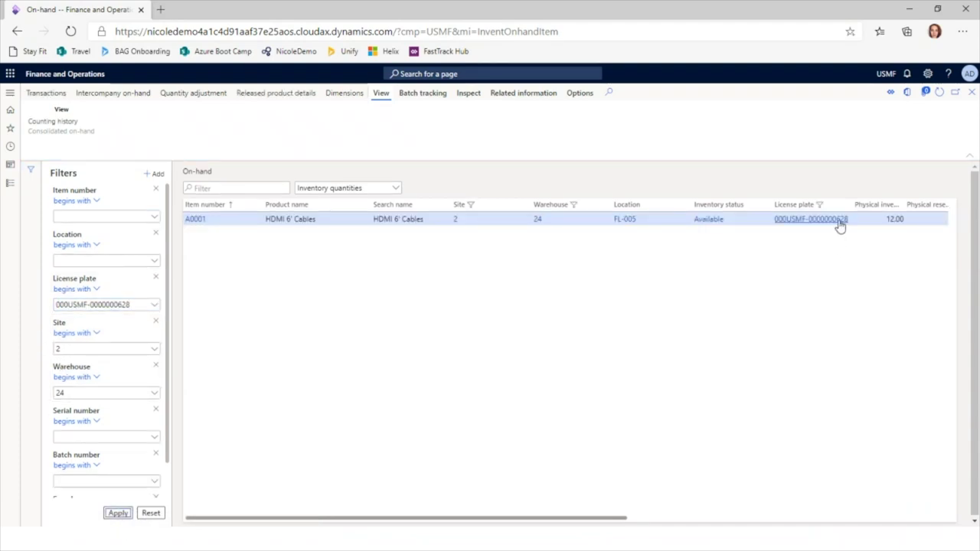
{"action": "left_click", "coordinate": [882, 220]}
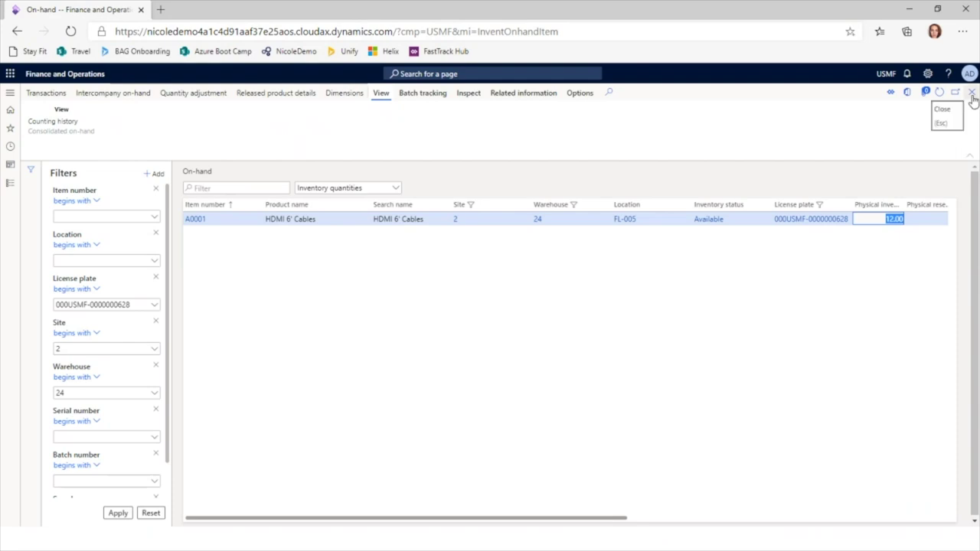
{"action": "left_click", "coordinate": [10, 182]}
{"action": "scroll", "coordinate": [72, 322], "scroll_direction": "down", "scroll_amount": 5}
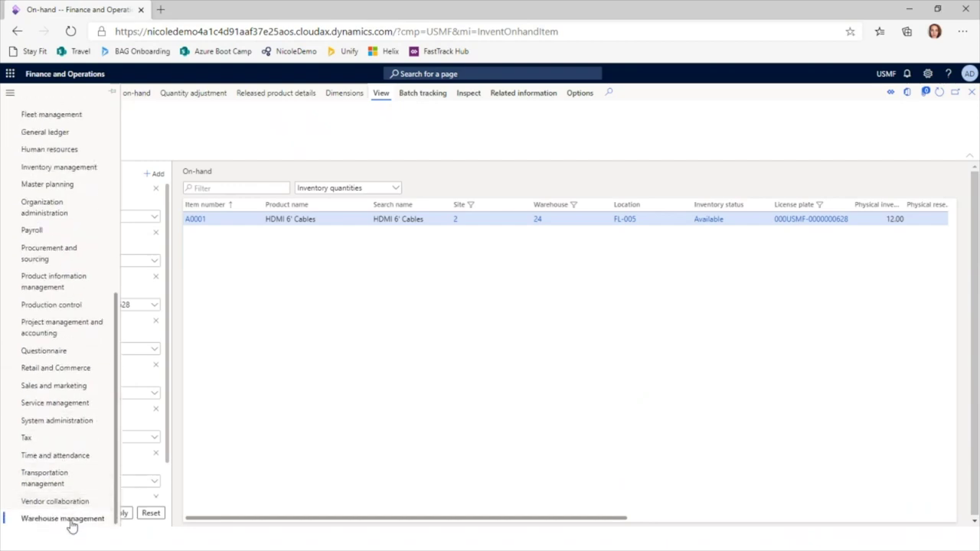
- Check that Cycle count work pending review is empty, then close it
{"action": "left_click", "coordinate": [71, 520]}
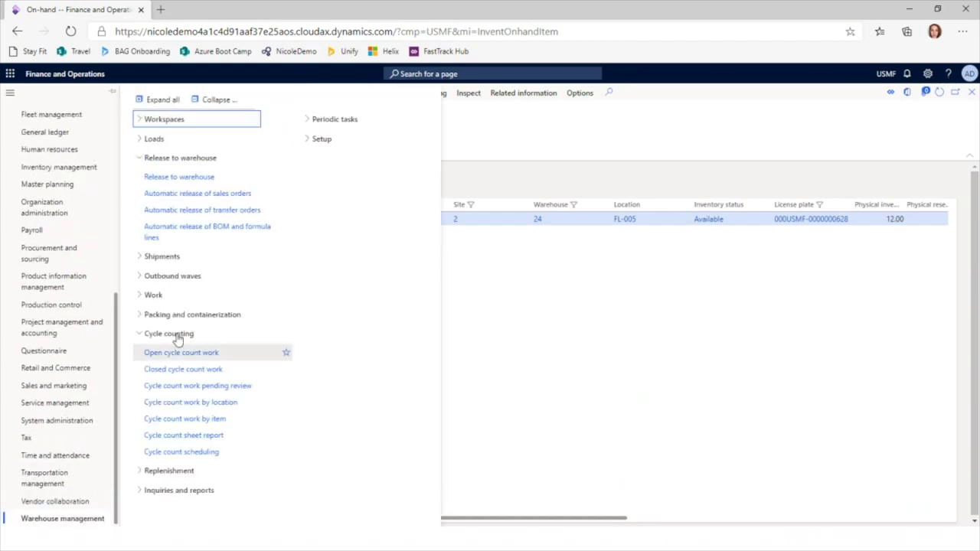
{"action": "left_click", "coordinate": [182, 386]}
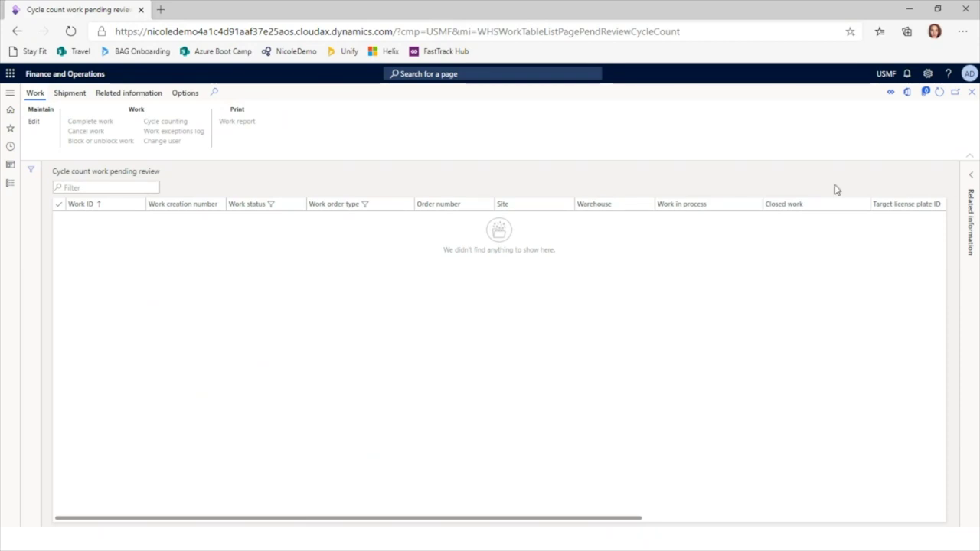
{"action": "left_click", "coordinate": [971, 92]}
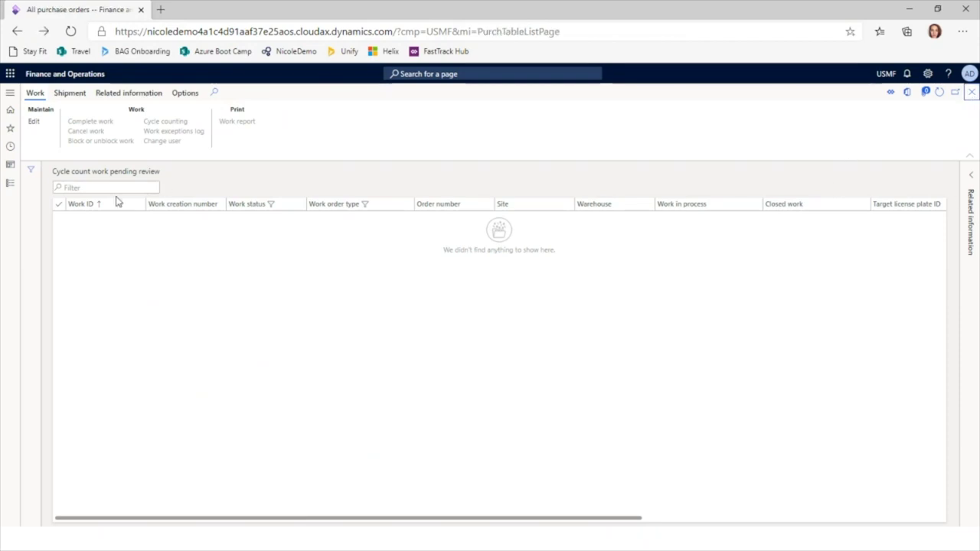
- Go to Accounts receivable > All sales orders
{"action": "left_click", "coordinate": [9, 184]}
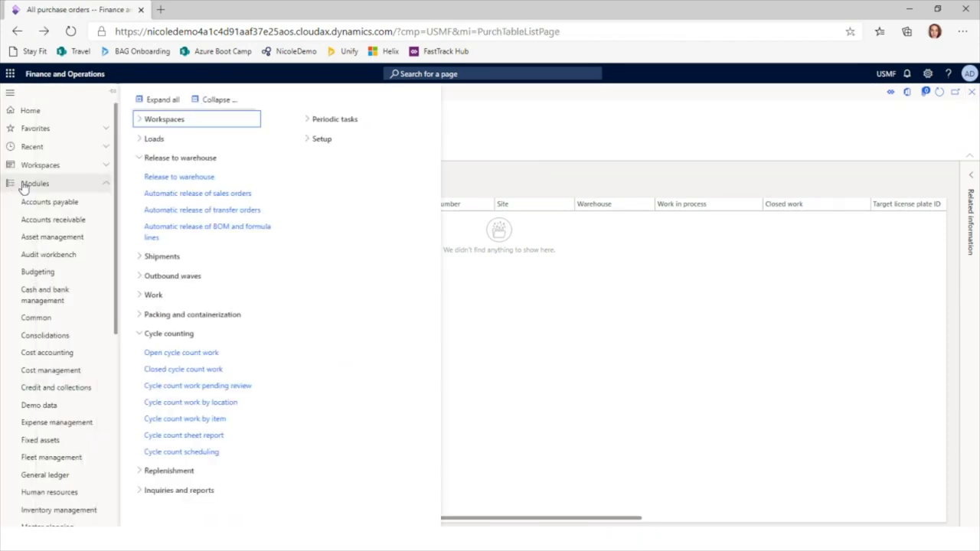
{"action": "left_click", "coordinate": [62, 222]}
{"action": "left_click", "coordinate": [165, 175]}
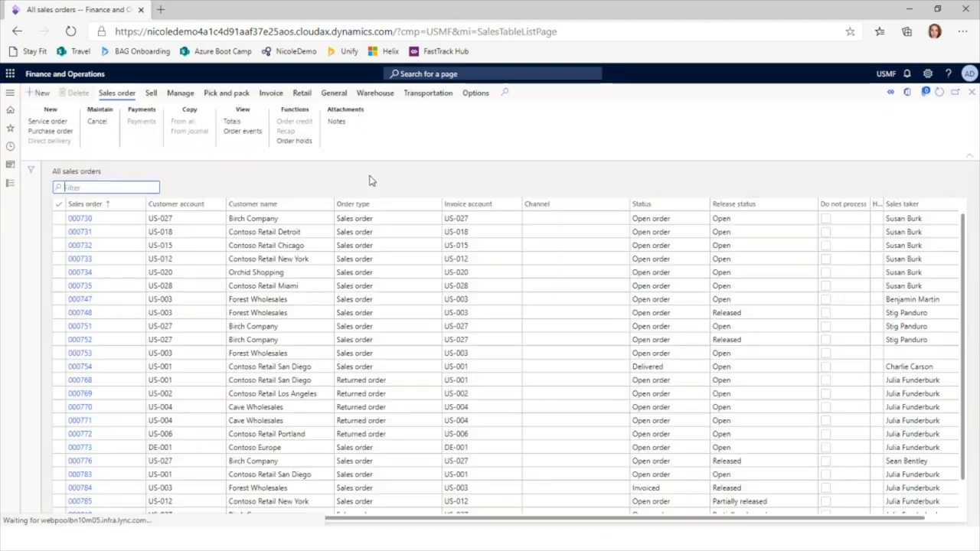
- Open sales order 000810 and show the Setup details of its 24.00 A0001 line
{"action": "scroll", "coordinate": [61, 459], "scroll_direction": "down", "scroll_amount": 2}
{"action": "left_click", "coordinate": [73, 483]}
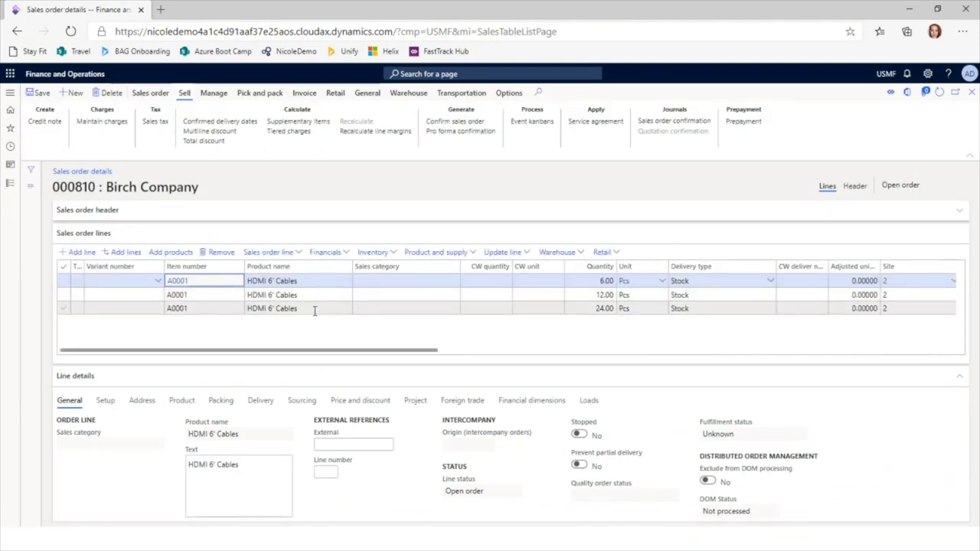
{"action": "left_click", "coordinate": [314, 308]}
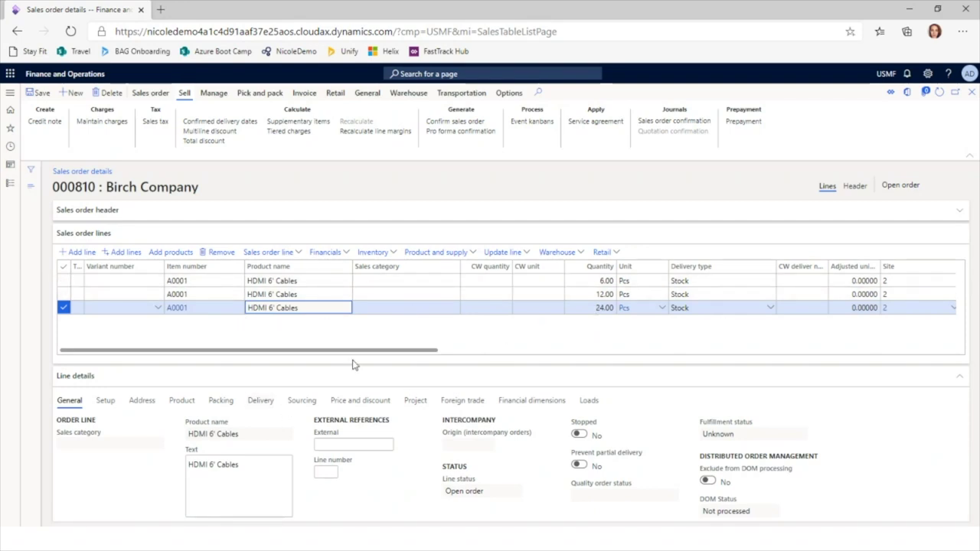
{"action": "left_click", "coordinate": [106, 404]}
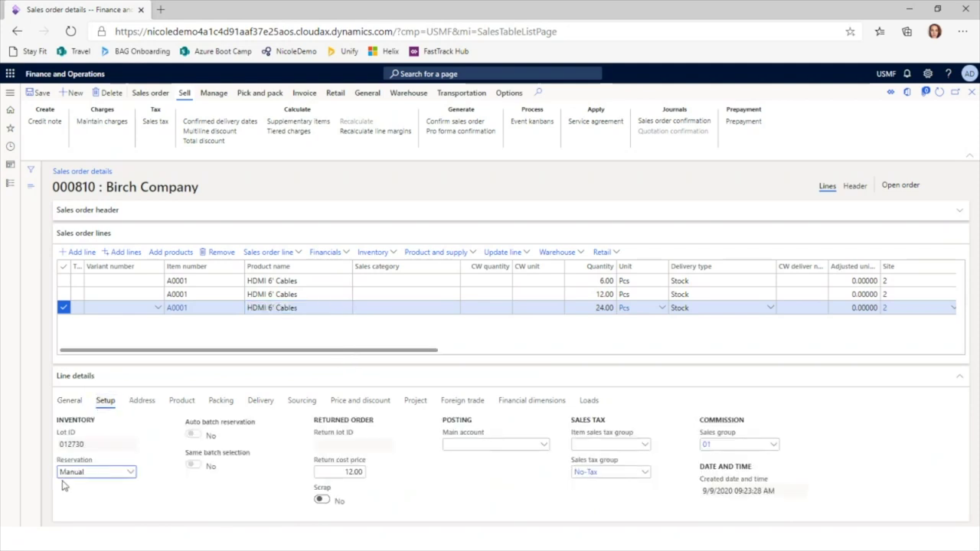
- Reserve lot on the 24.00 A0001 line, physically reserving all 24.00 at warehouse 24
{"action": "left_click", "coordinate": [392, 254]}
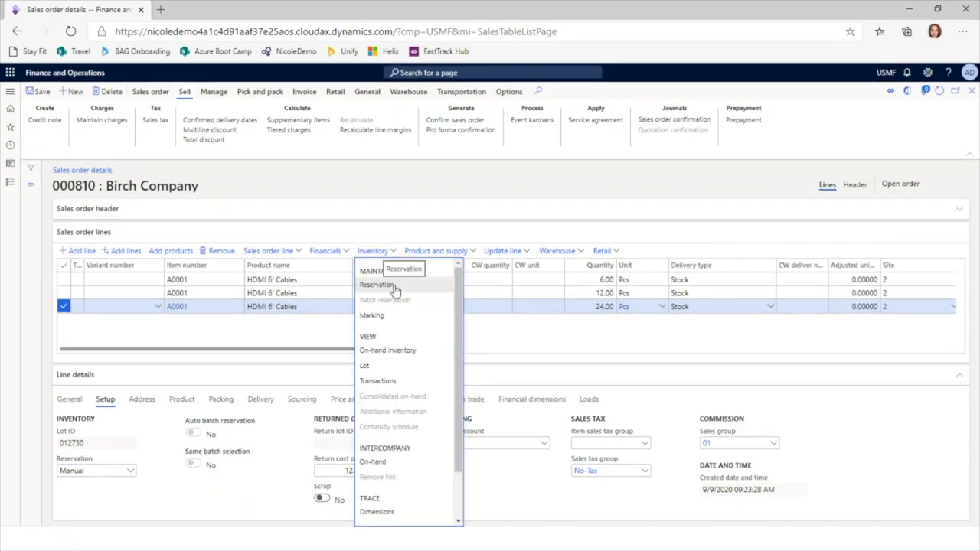
{"action": "left_click", "coordinate": [394, 286]}
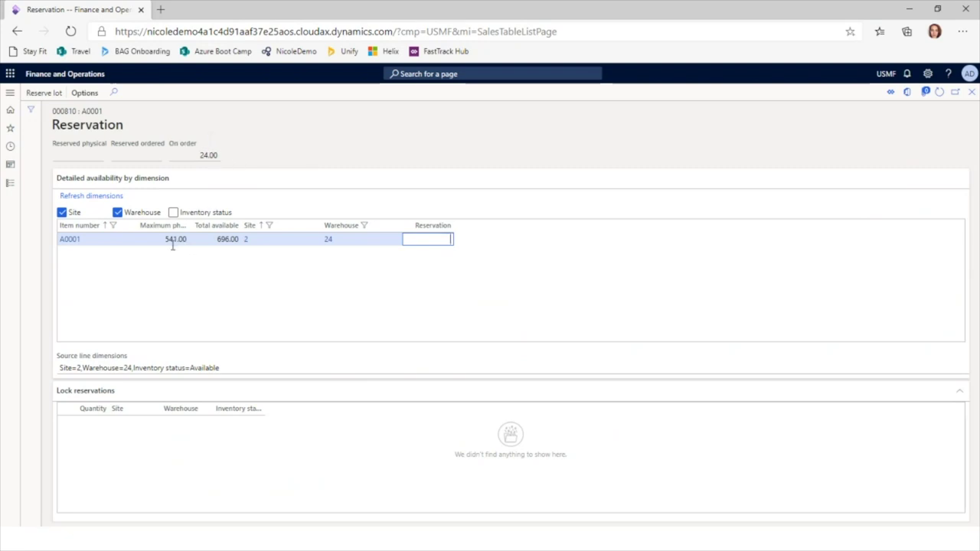
{"action": "left_click", "coordinate": [45, 93]}
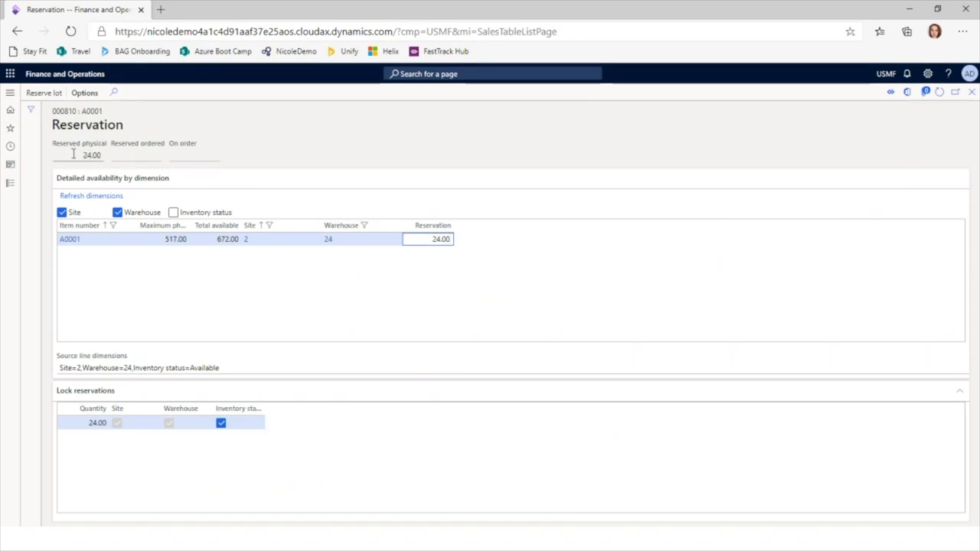
{"action": "left_click", "coordinate": [972, 92]}
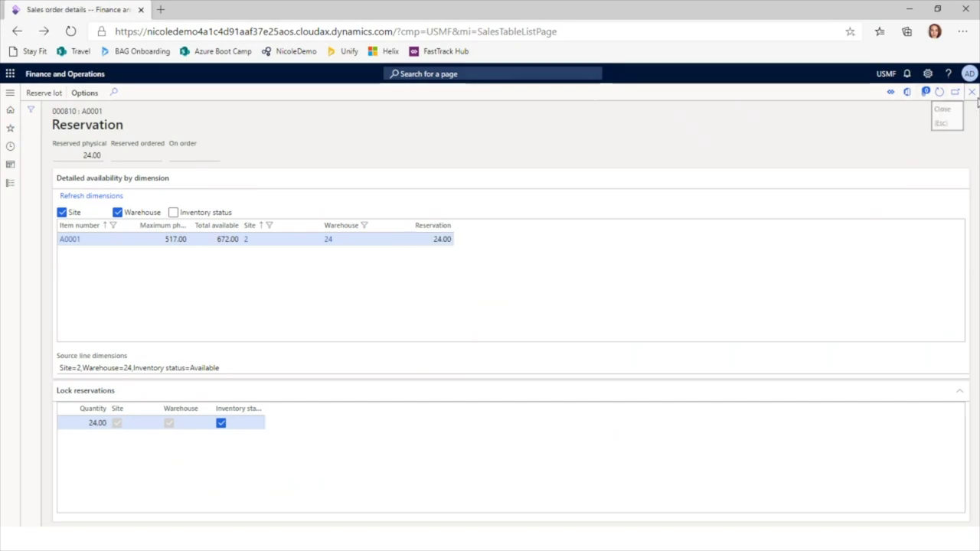
- Open Release to warehouse and select order 000810's 24-piece A0001 sales line
{"action": "left_click", "coordinate": [11, 184]}
{"action": "scroll", "coordinate": [34, 504], "scroll_direction": "down", "scroll_amount": 10}
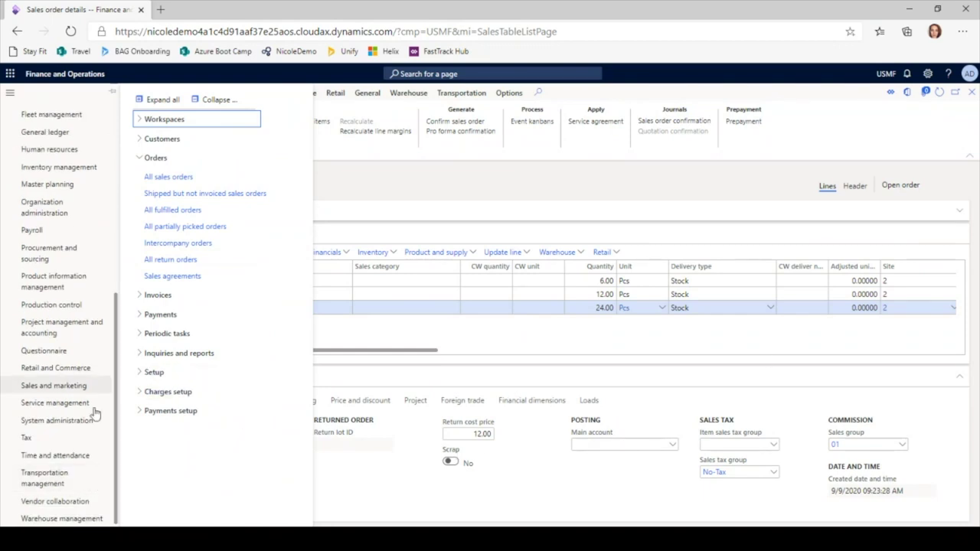
{"action": "left_click", "coordinate": [61, 518]}
{"action": "left_click", "coordinate": [208, 179]}
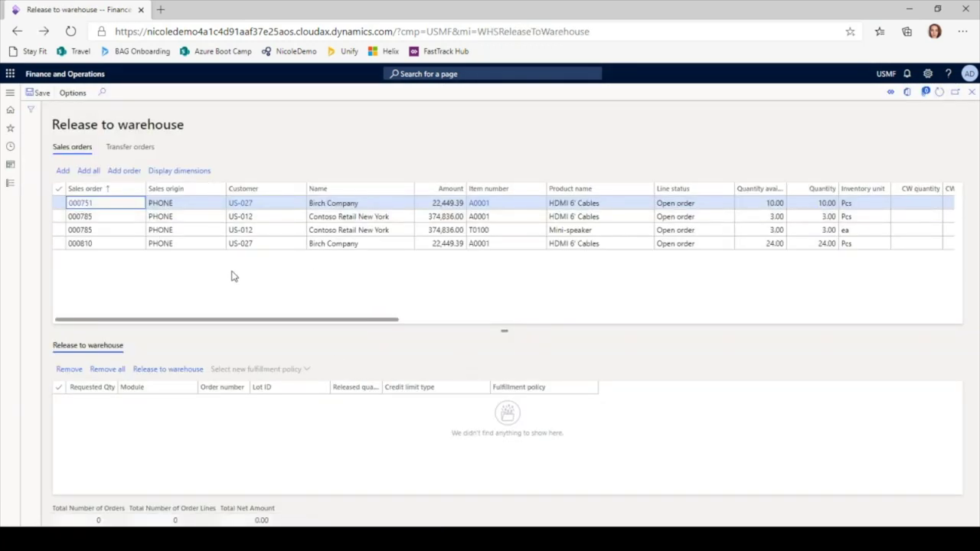
{"action": "left_click", "coordinate": [105, 242]}
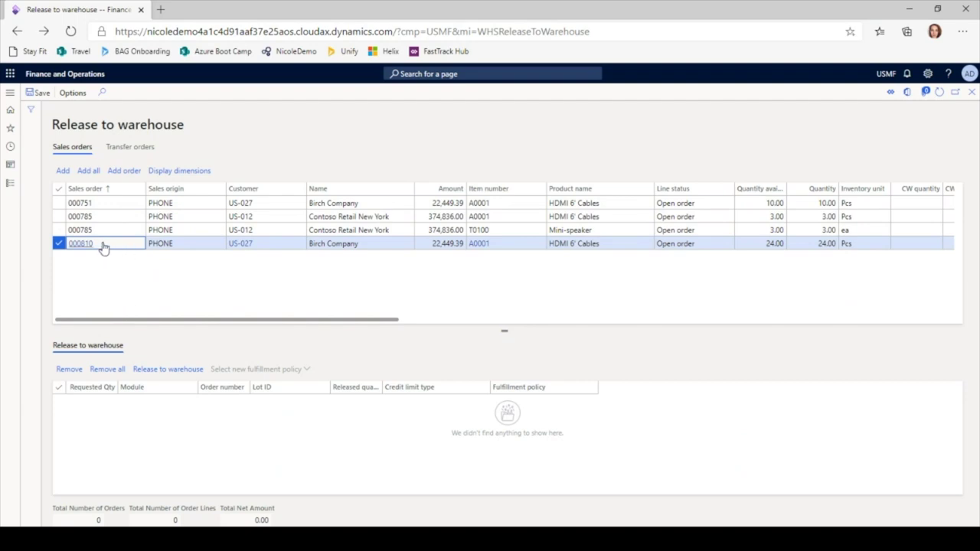
{"action": "left_click", "coordinate": [134, 153]}
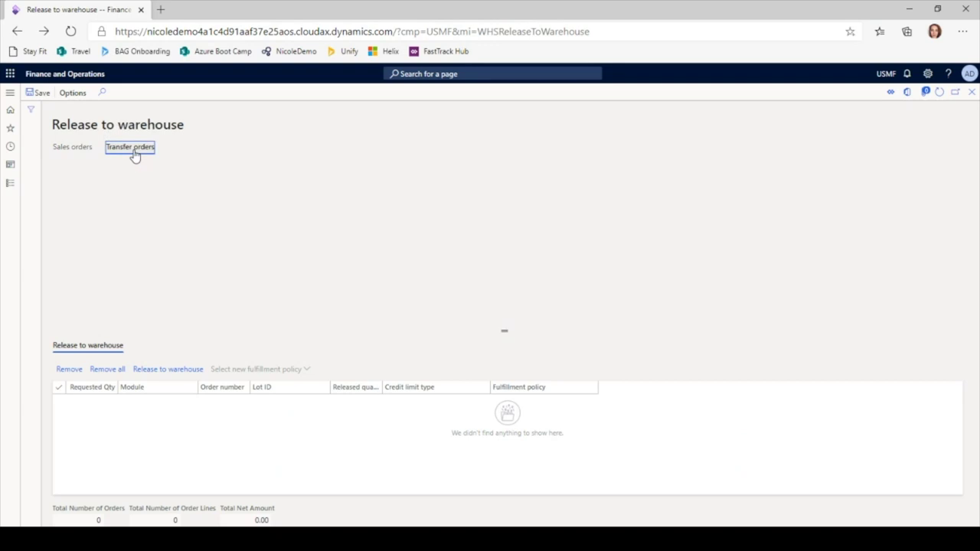
{"action": "left_click", "coordinate": [82, 147]}
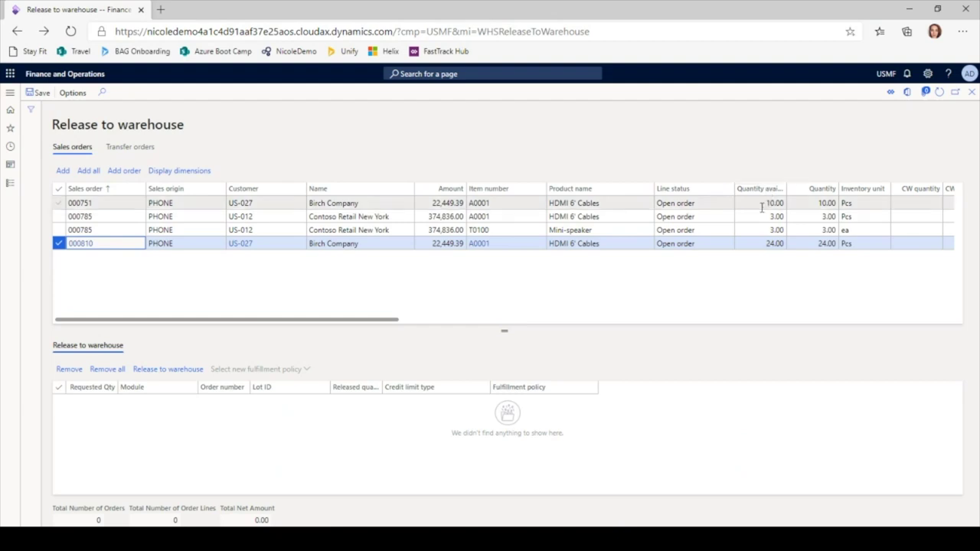
{"action": "left_click", "coordinate": [777, 255]}
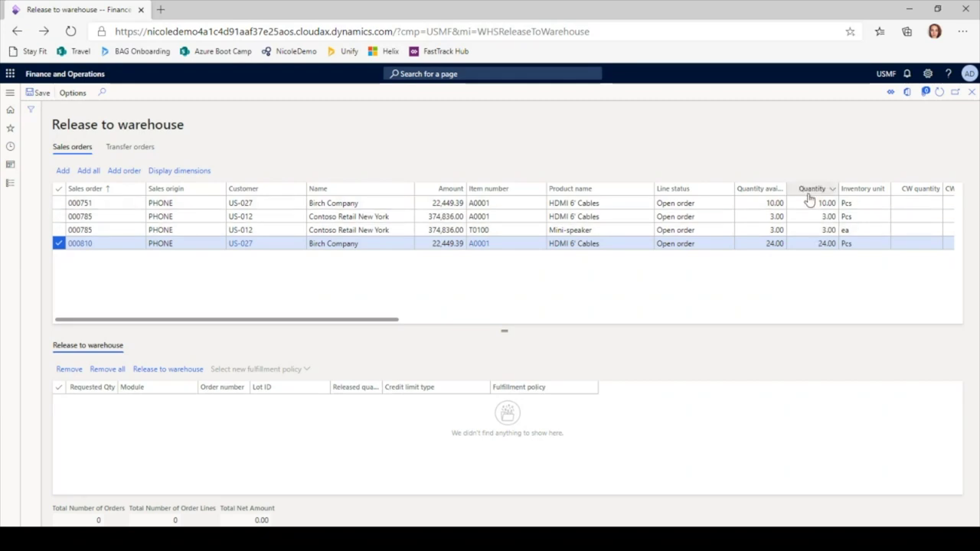
- Add order 000810's line and release it, posting wave USMF-000000038 with created work
{"action": "left_click", "coordinate": [63, 171]}
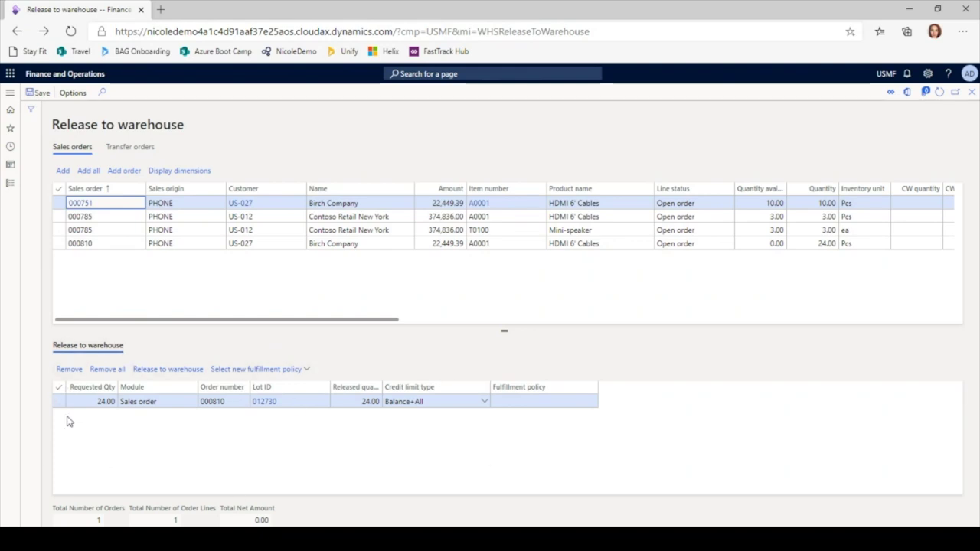
{"action": "left_click", "coordinate": [168, 370]}
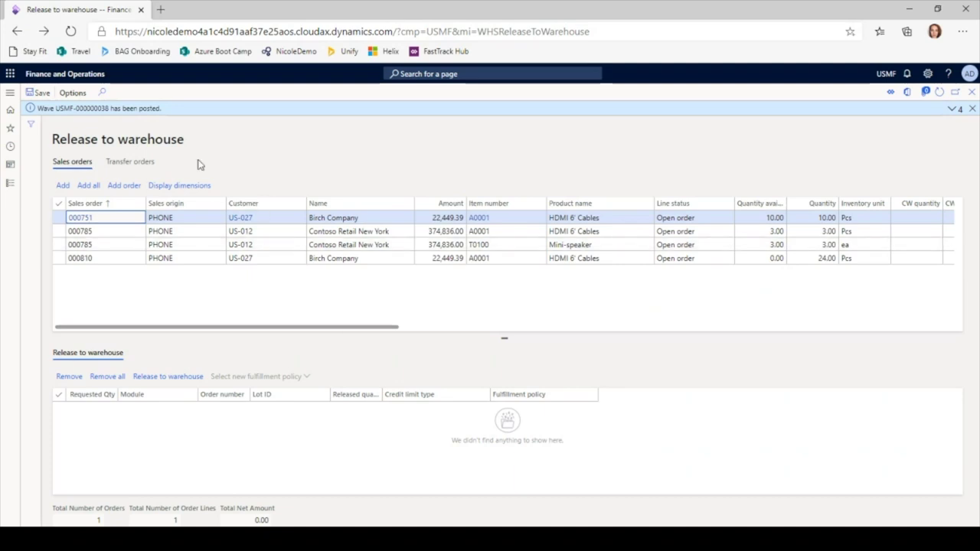
{"action": "left_click", "coordinate": [954, 110]}
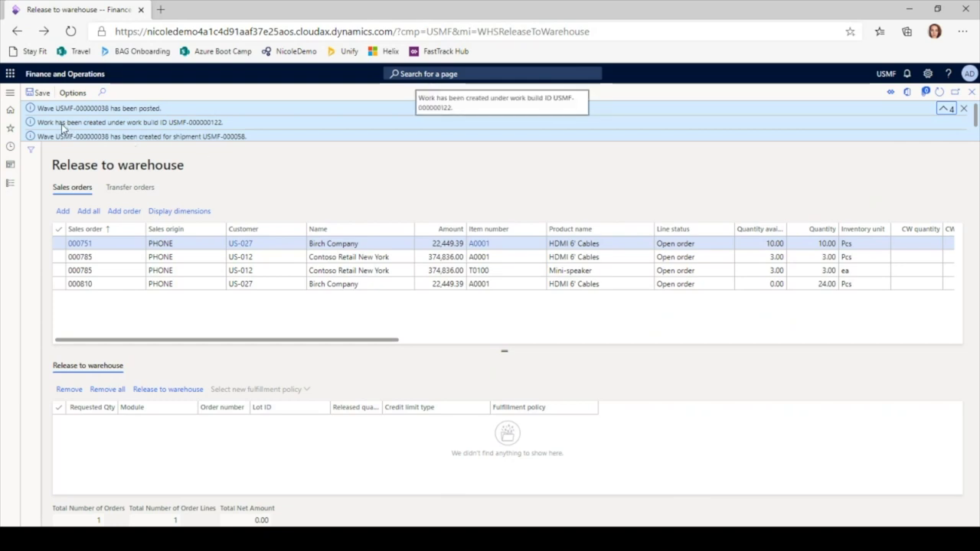
{"action": "left_click", "coordinate": [964, 108]}
- Reopen sales order 000810 from All sales orders and select its 24.00 Pcs A0001 line
{"action": "left_click", "coordinate": [10, 184]}
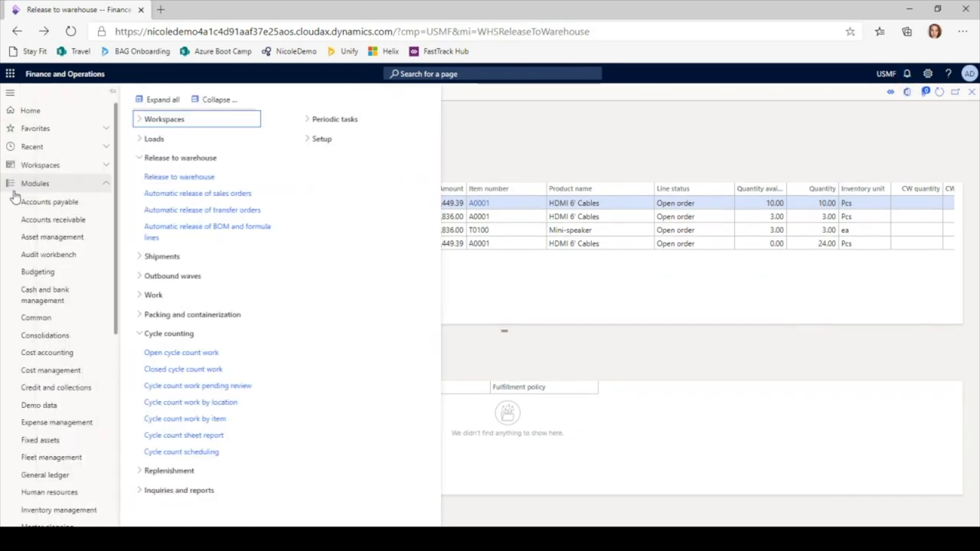
{"action": "left_click", "coordinate": [157, 294]}
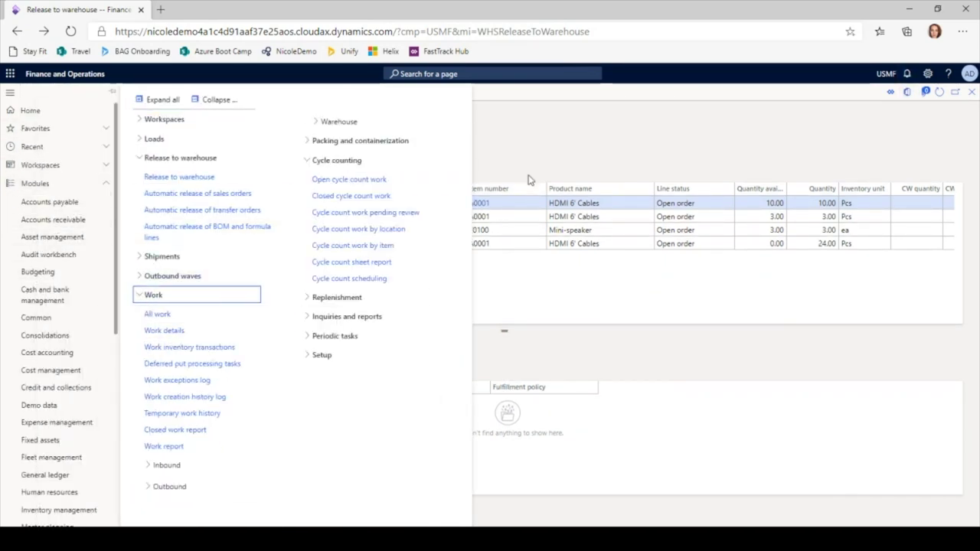
{"action": "left_click", "coordinate": [61, 222]}
{"action": "left_click", "coordinate": [164, 177]}
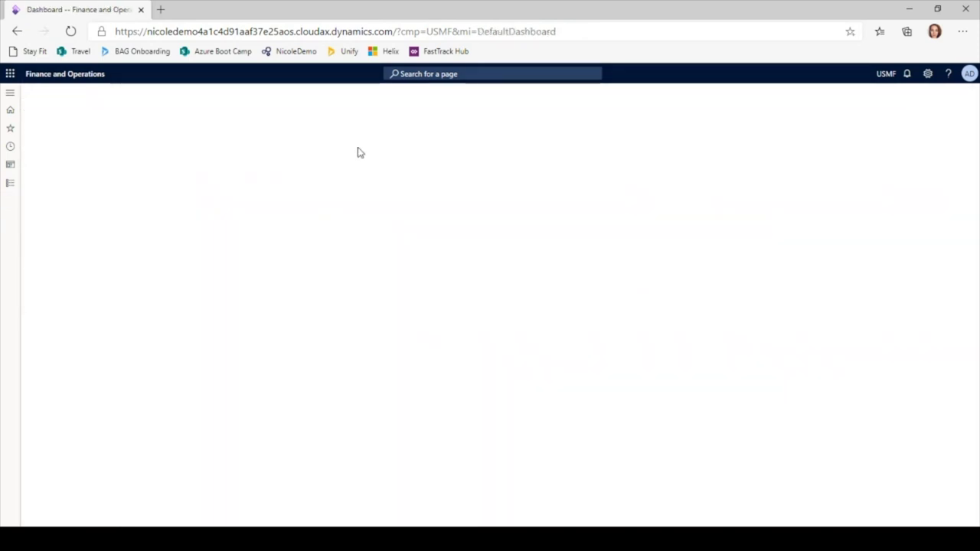
{"action": "scroll", "coordinate": [229, 360], "scroll_direction": "down", "scroll_amount": 1}
{"action": "left_click", "coordinate": [62, 495]}
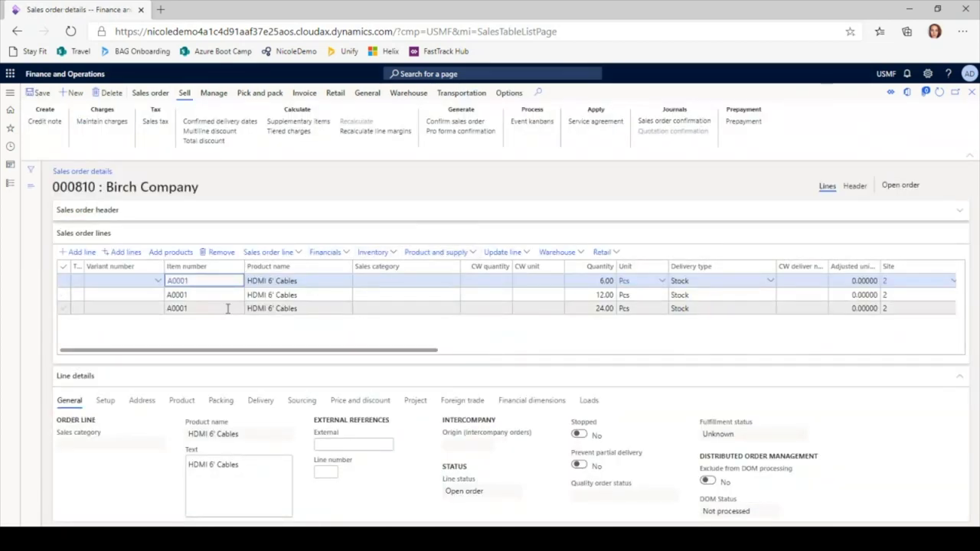
{"action": "left_click", "coordinate": [367, 308]}
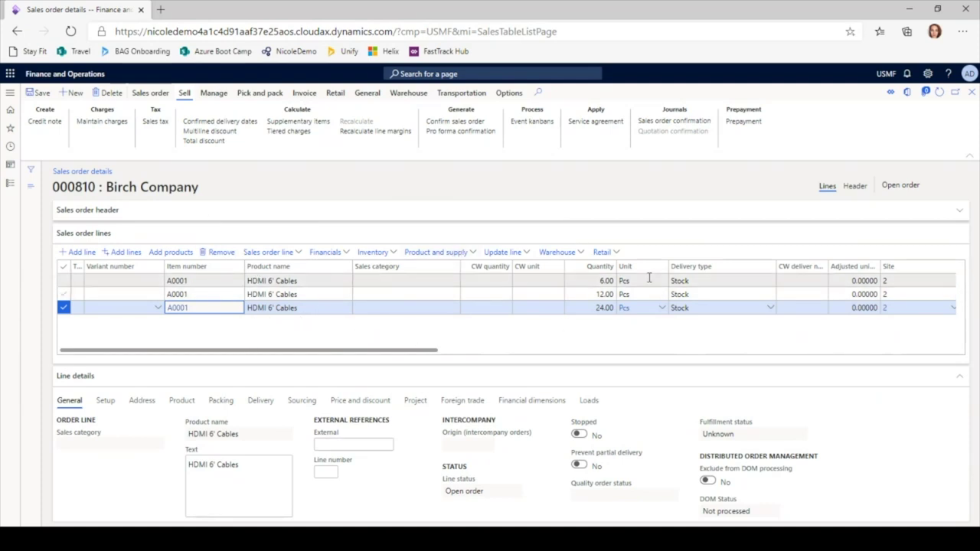
- Open Work details for the line, showing work USMF-000209 from FL-001 to BAYDOOR
{"action": "left_click", "coordinate": [560, 254]}
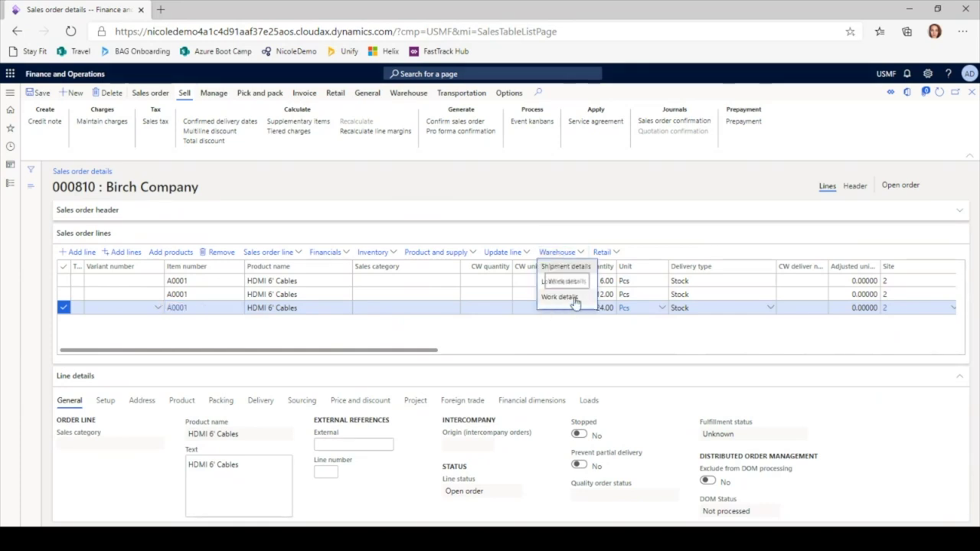
{"action": "left_click", "coordinate": [576, 303]}
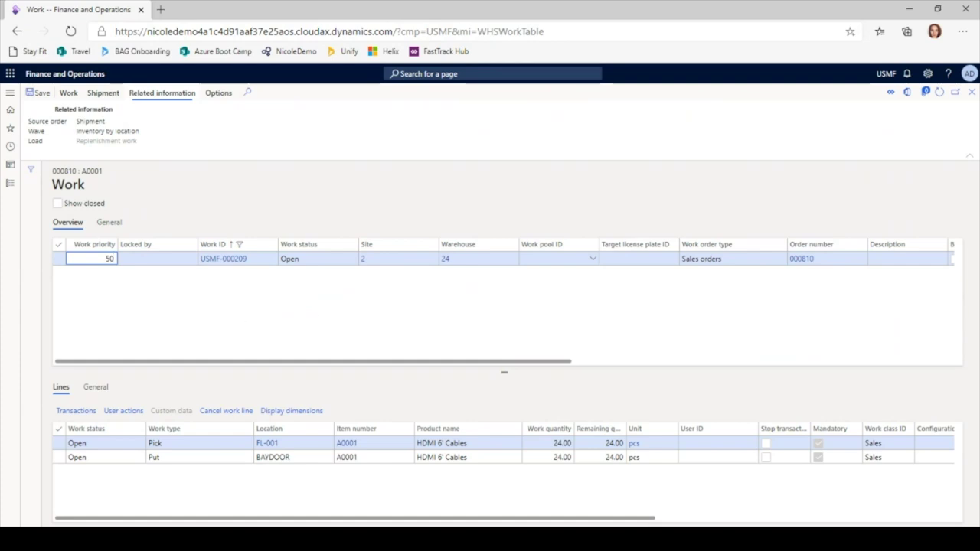
{"action": "key", "text": "alt+Tab"}
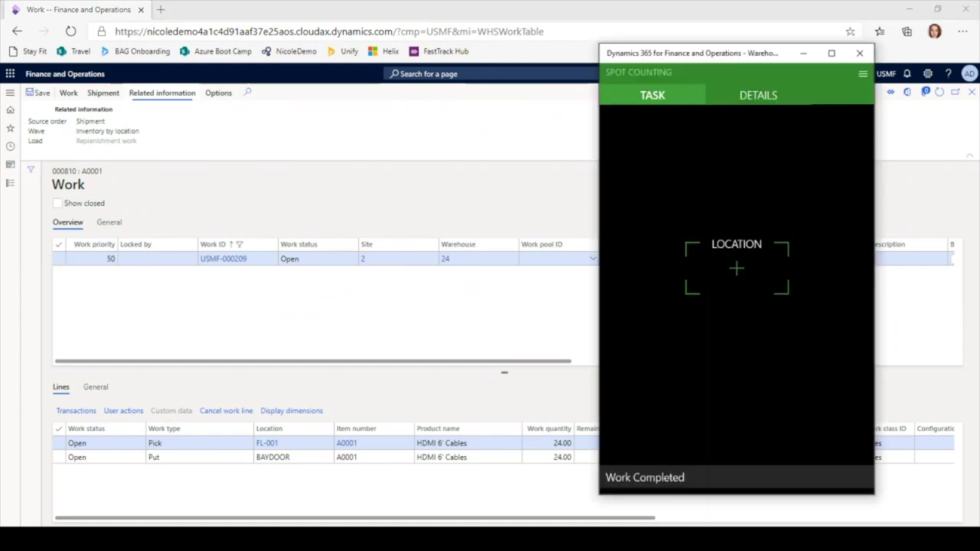
- Cancel the Spot counting task and start Outbound > Sales Picking in the mobile app
{"action": "left_click", "coordinate": [862, 80]}
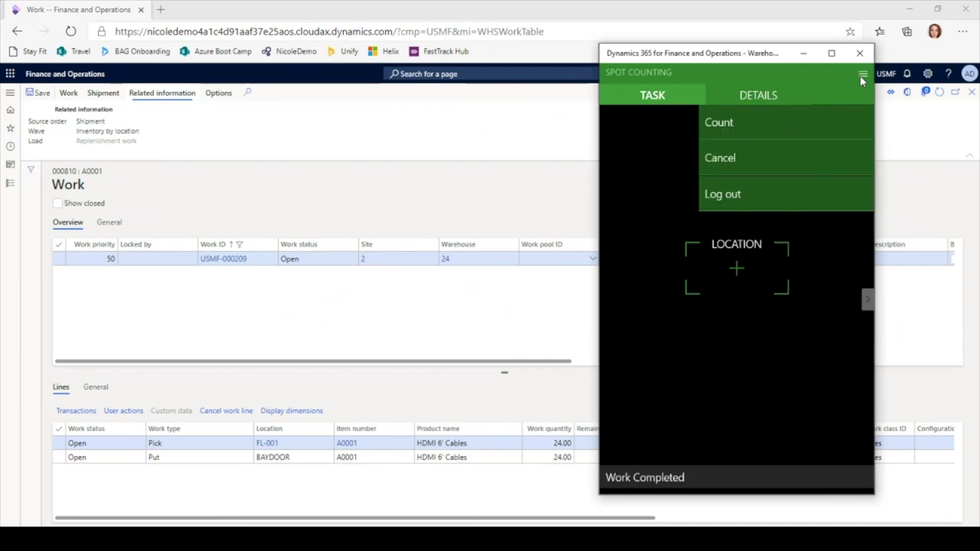
{"action": "left_click", "coordinate": [736, 156]}
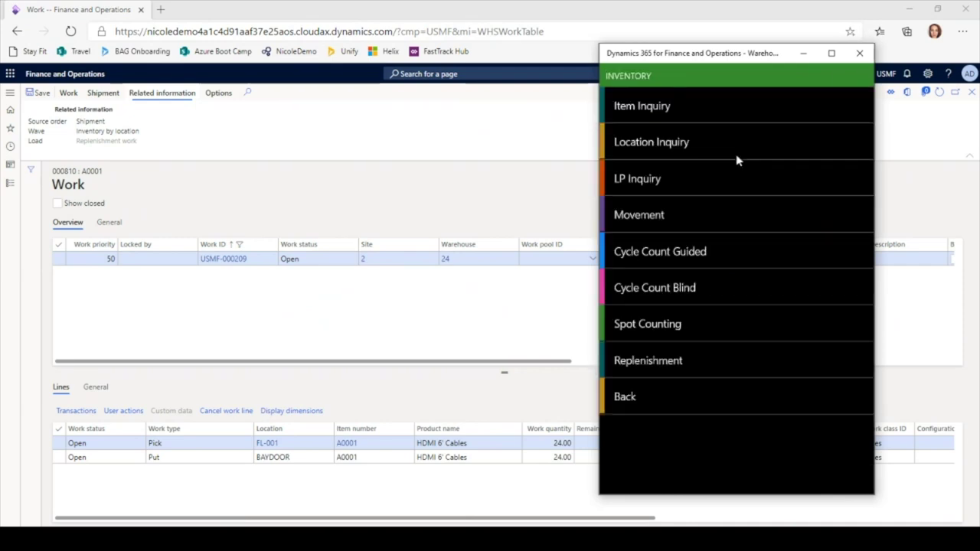
{"action": "left_click", "coordinate": [655, 396]}
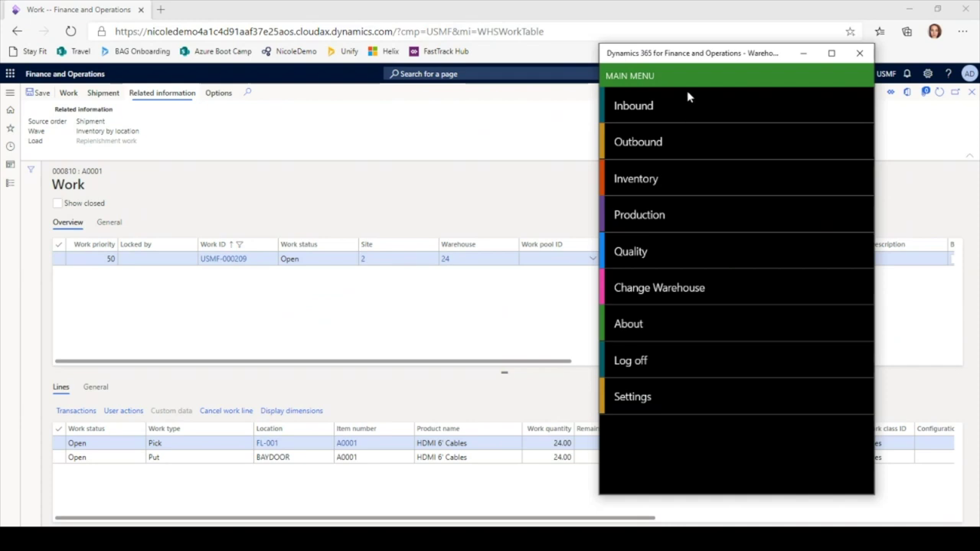
{"action": "left_click", "coordinate": [656, 146]}
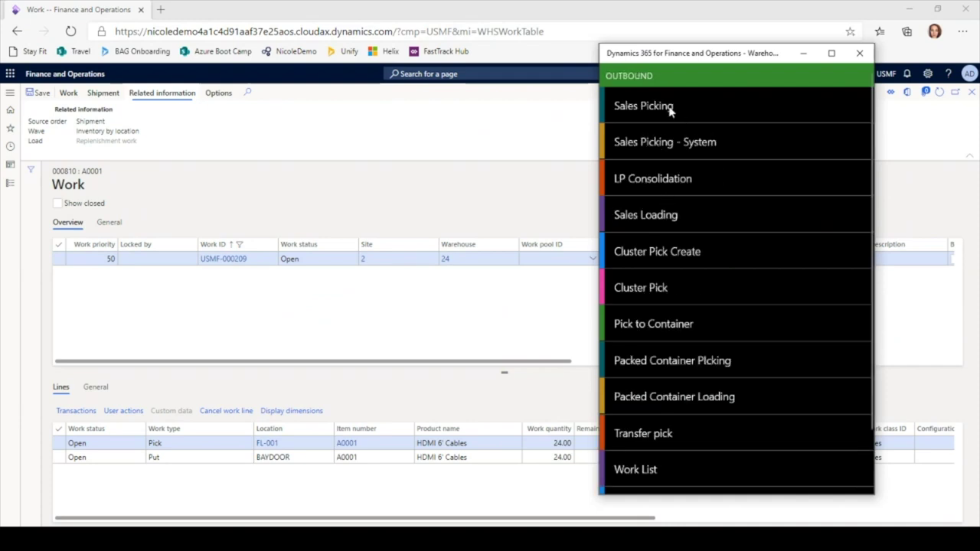
{"action": "left_click", "coordinate": [670, 111]}
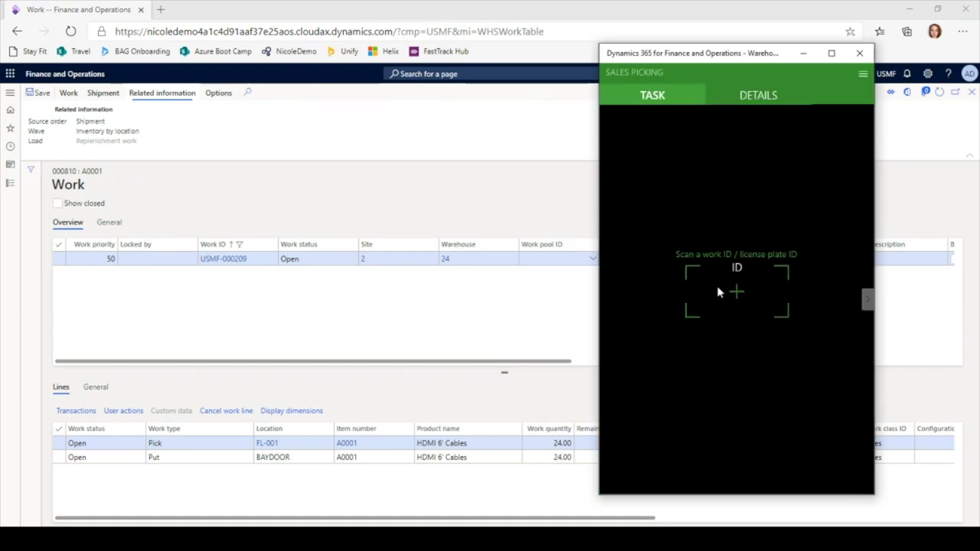
- Enter work ID USMF-000209 to reach the pick of 24 A0001 from FL-001
{"action": "left_click", "coordinate": [261, 263]}
{"action": "key", "text": "ctrl+c"}
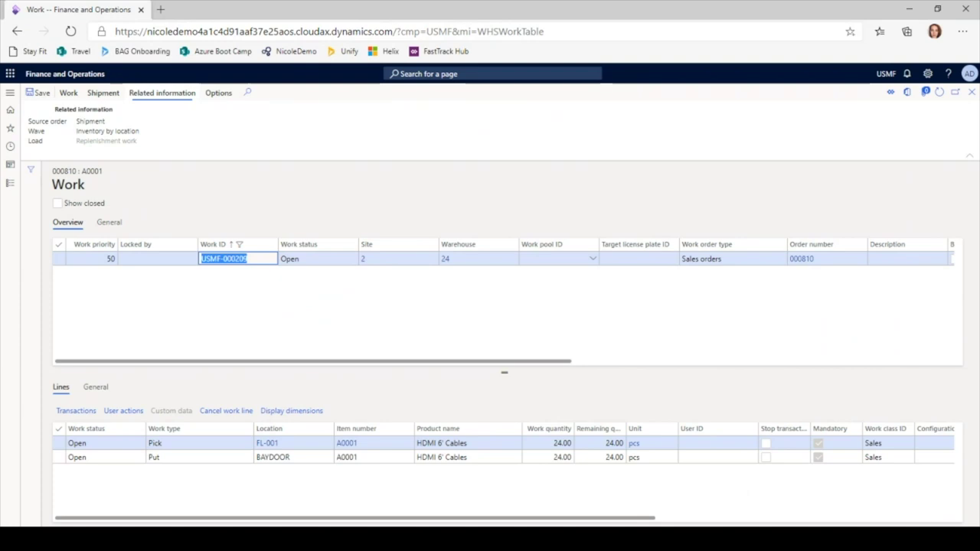
{"action": "key", "text": "alt+Tab"}
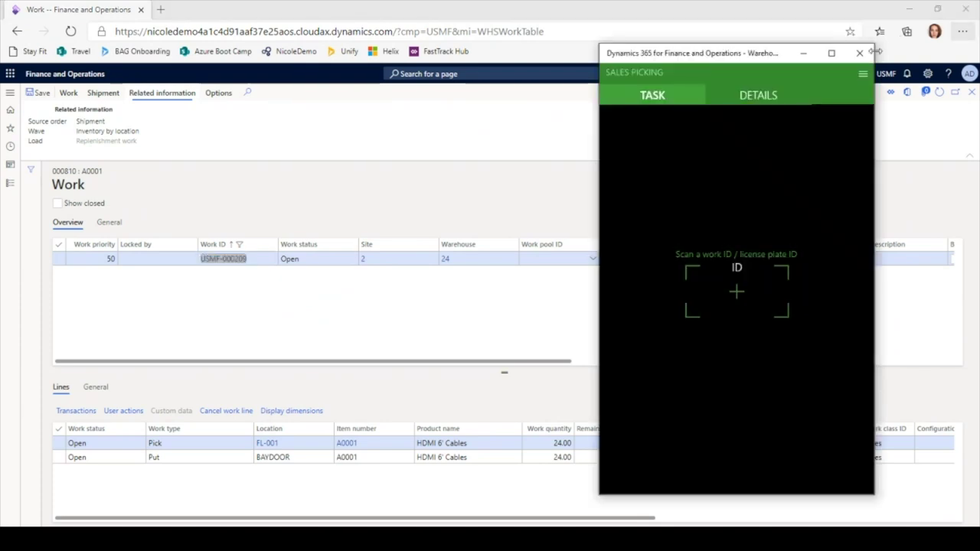
{"action": "left_click", "coordinate": [733, 290]}
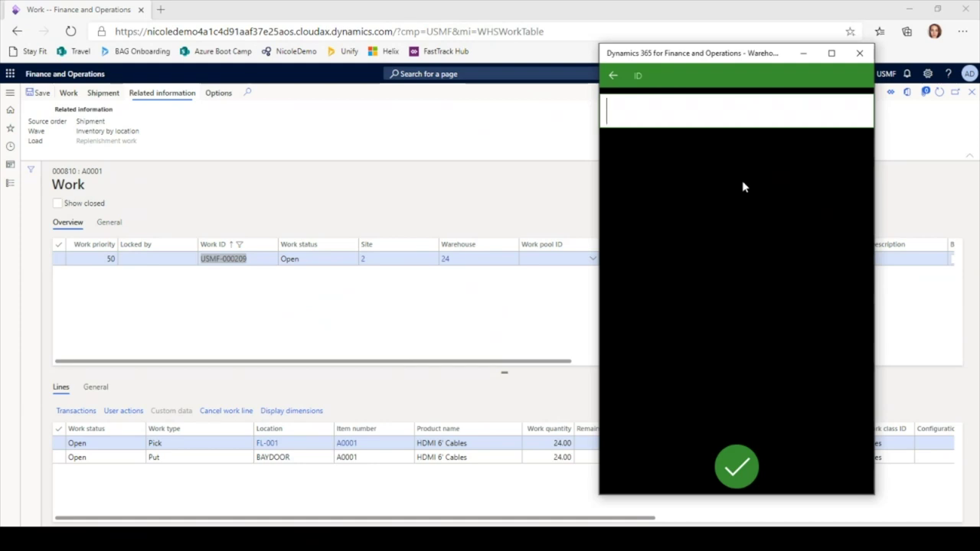
{"action": "key", "text": "ctrl+v"}
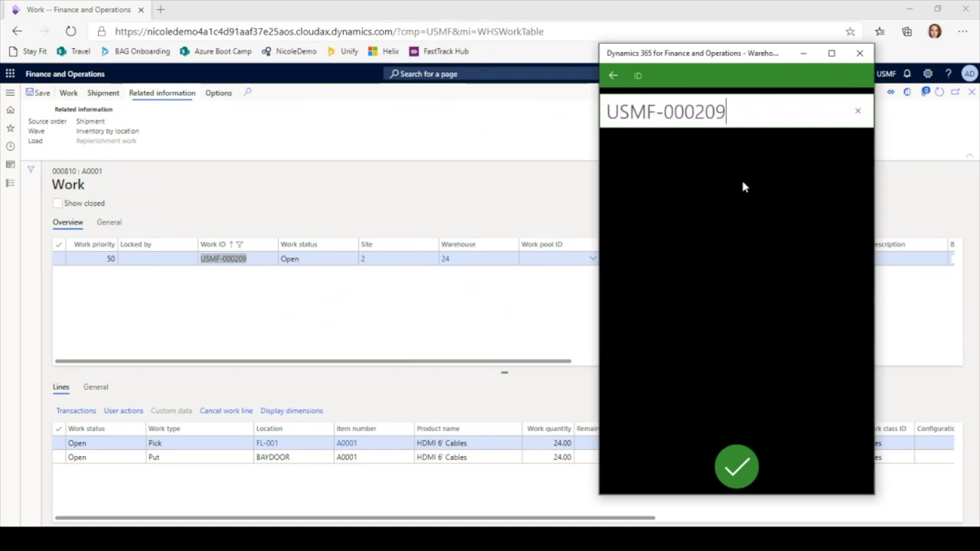
{"action": "key", "text": "Return"}
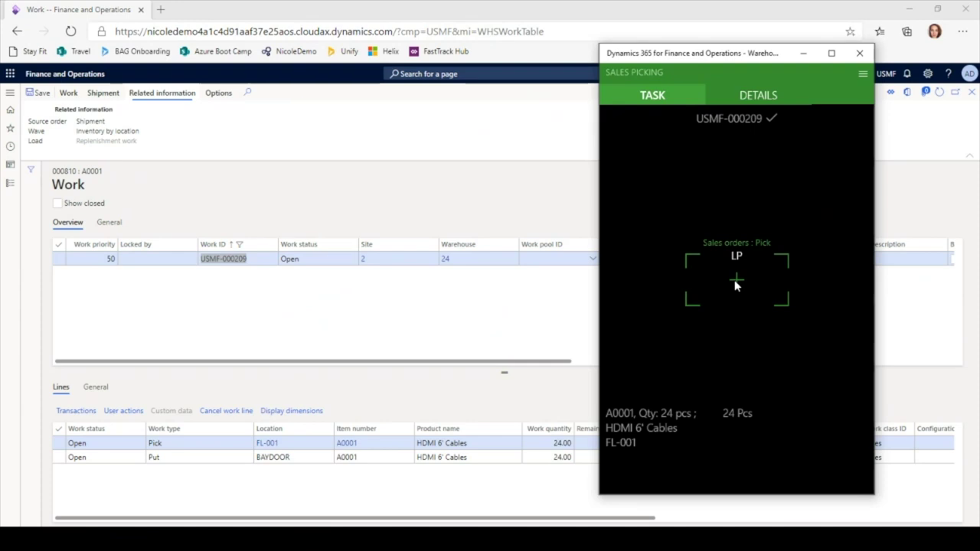
{"action": "left_click", "coordinate": [735, 285]}
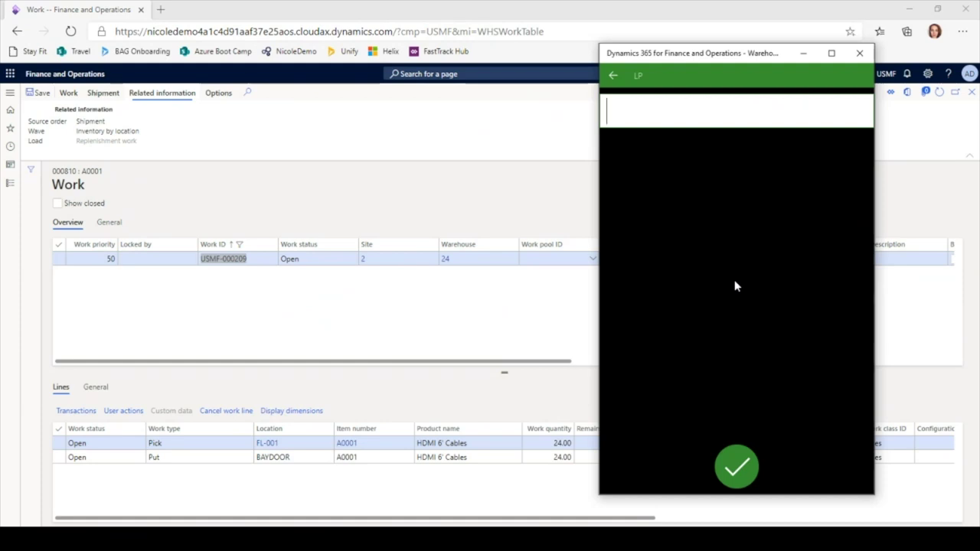
{"action": "type", "text": "24"}
{"action": "key", "text": "Return"}
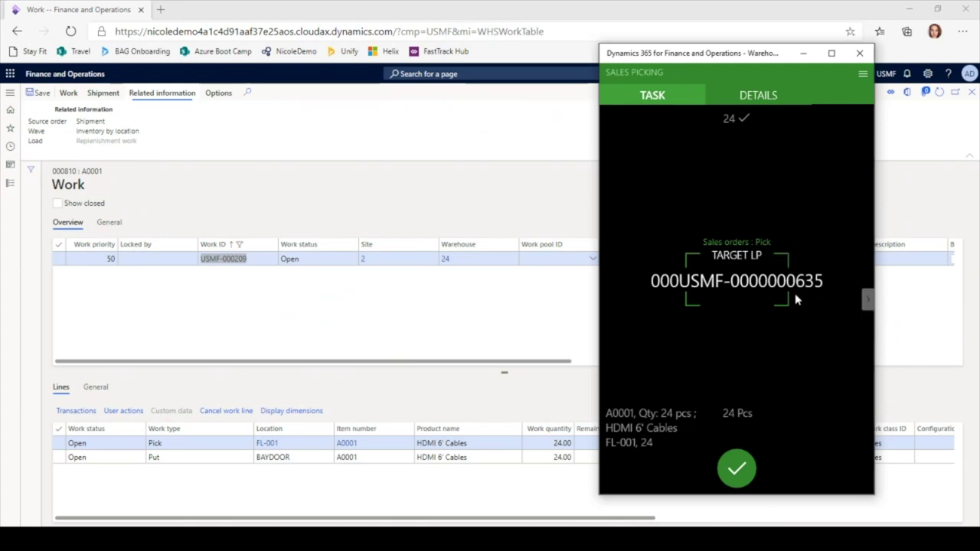
- Confirm the pick onto the target license plate and the put of 24 pcs at BAYDOOR
{"action": "left_click", "coordinate": [737, 473]}
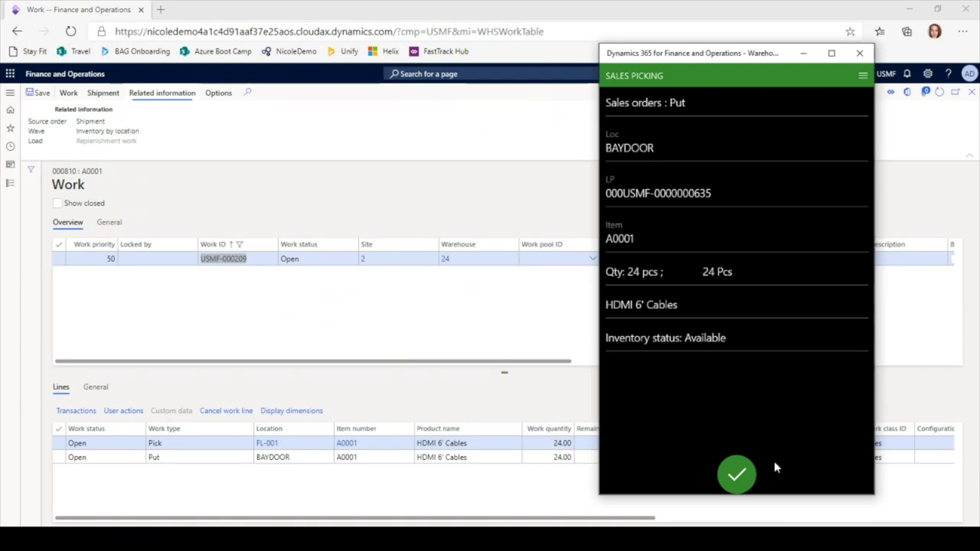
{"action": "left_click", "coordinate": [743, 475]}
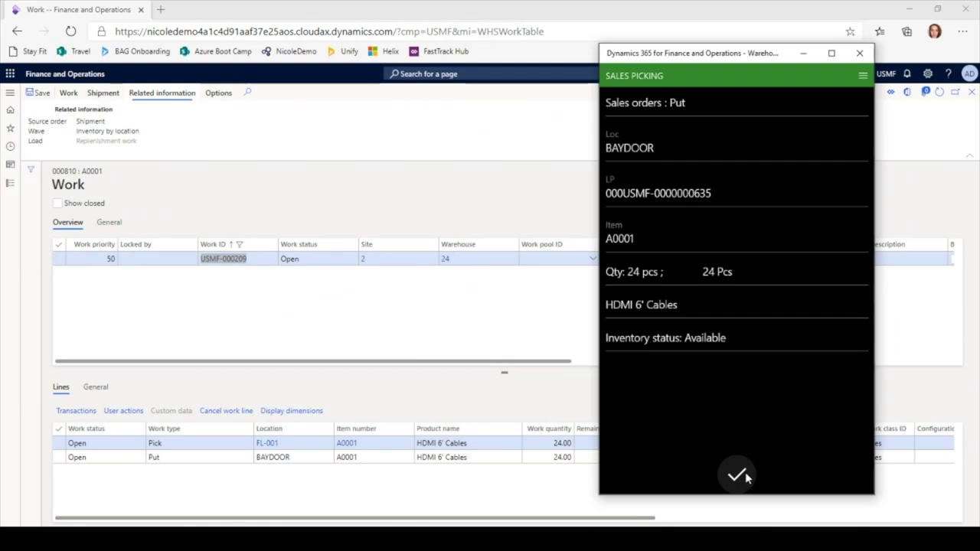
{"action": "left_click", "coordinate": [737, 474]}
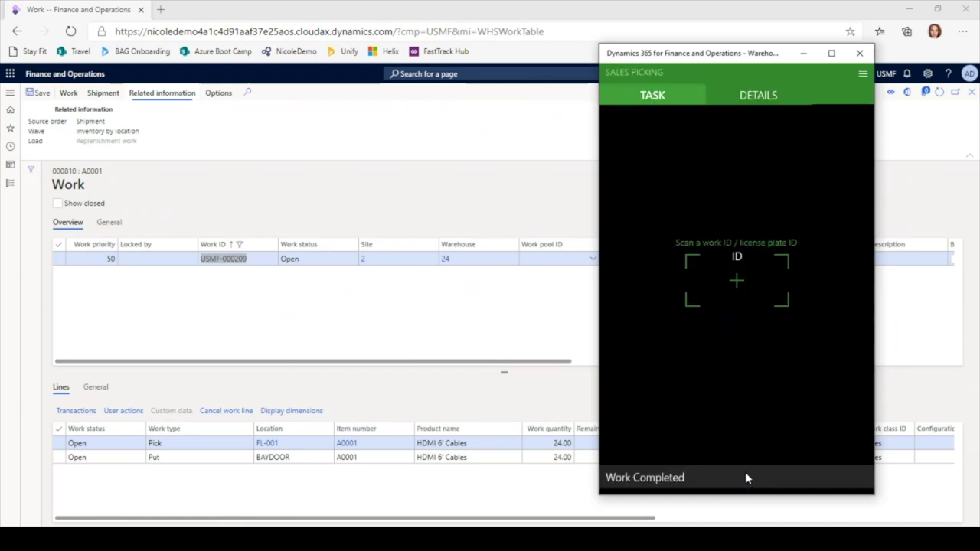
- Refresh work USMF-000209, verify its Closed status and completing user, then close the Work form
{"action": "left_click", "coordinate": [944, 178]}
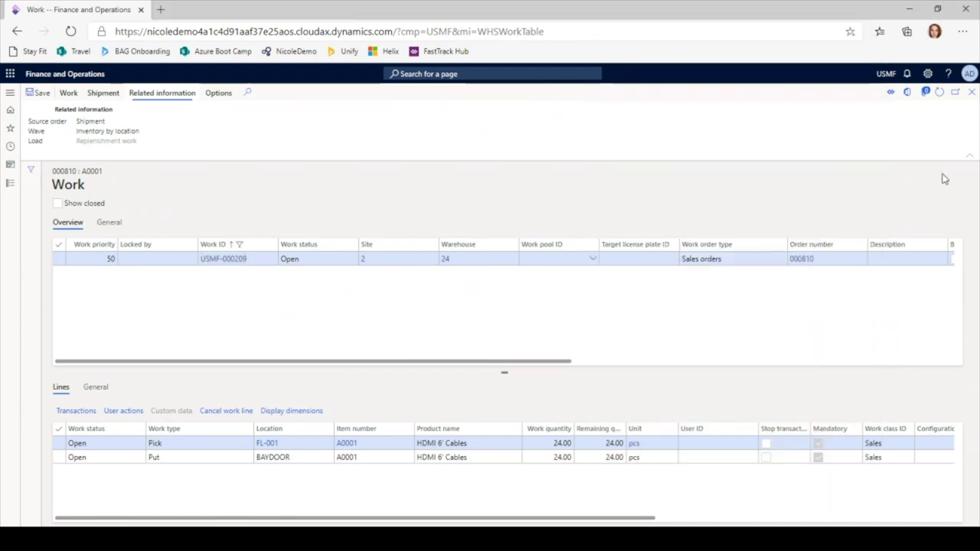
{"action": "left_click", "coordinate": [939, 91]}
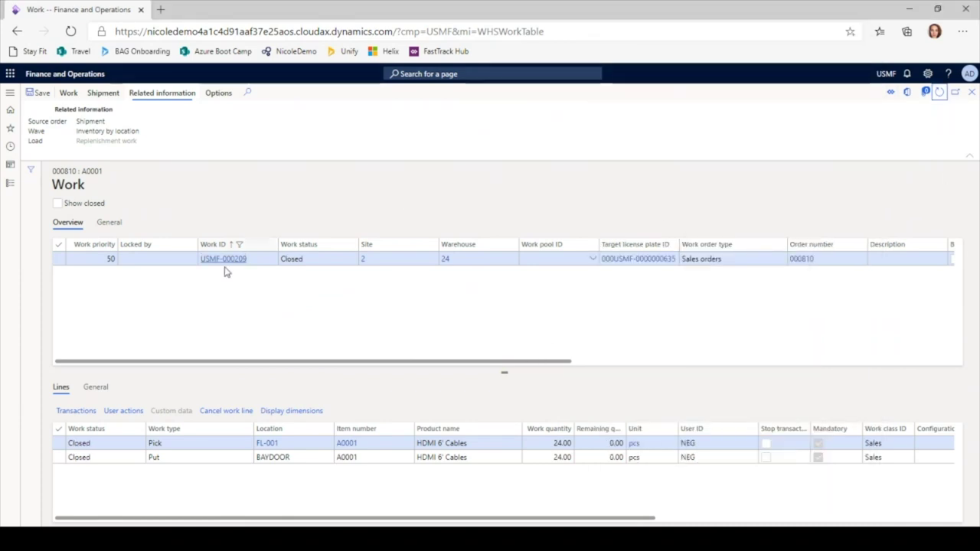
{"action": "left_click", "coordinate": [310, 265]}
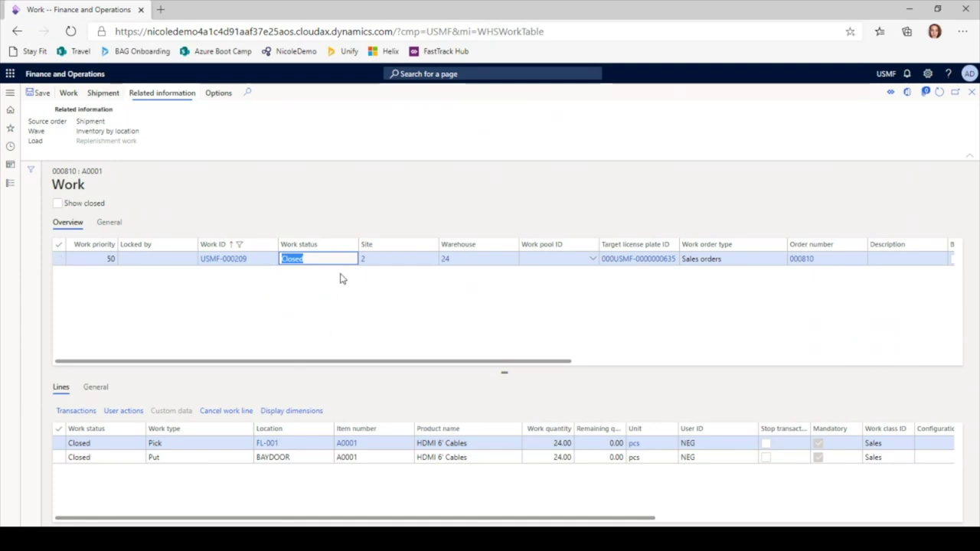
{"action": "left_click", "coordinate": [719, 444]}
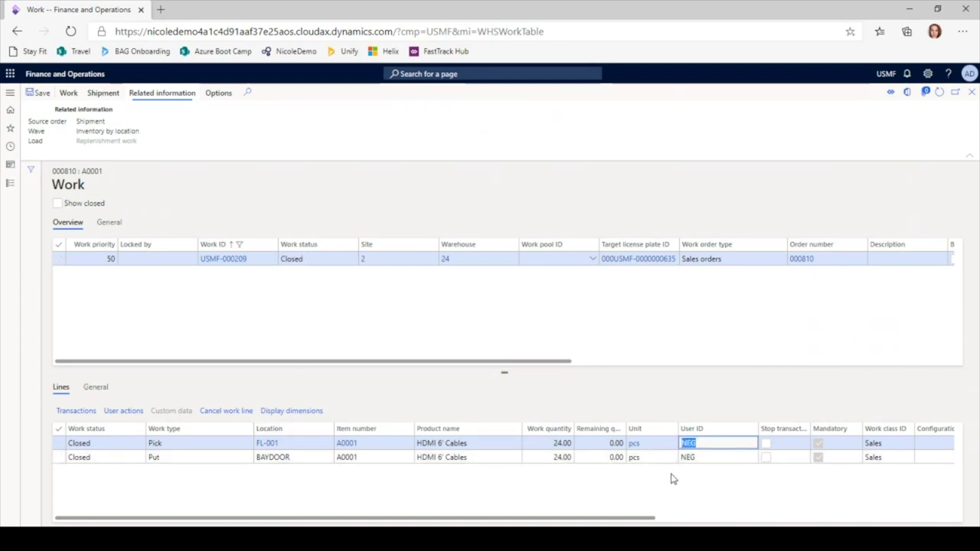
{"action": "left_click", "coordinate": [972, 92]}
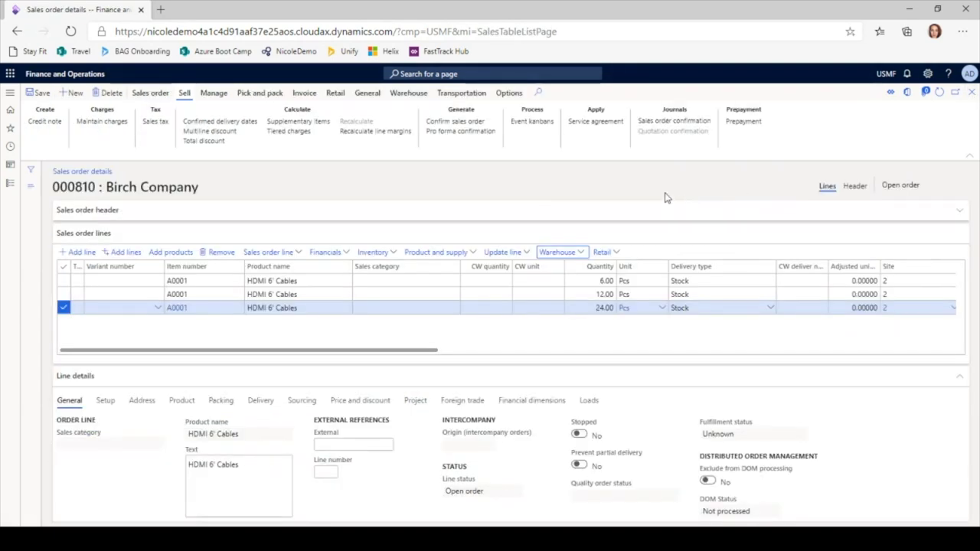
- Open load USMF-000060 and confirm its outbound shipment, changing status from Loaded to Shipped
{"action": "left_click", "coordinate": [587, 401]}
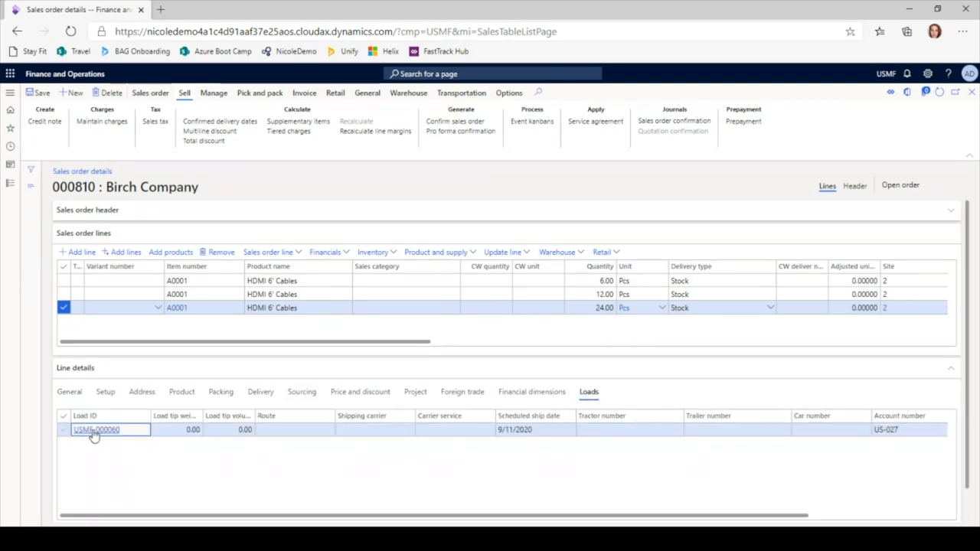
{"action": "left_click", "coordinate": [94, 431]}
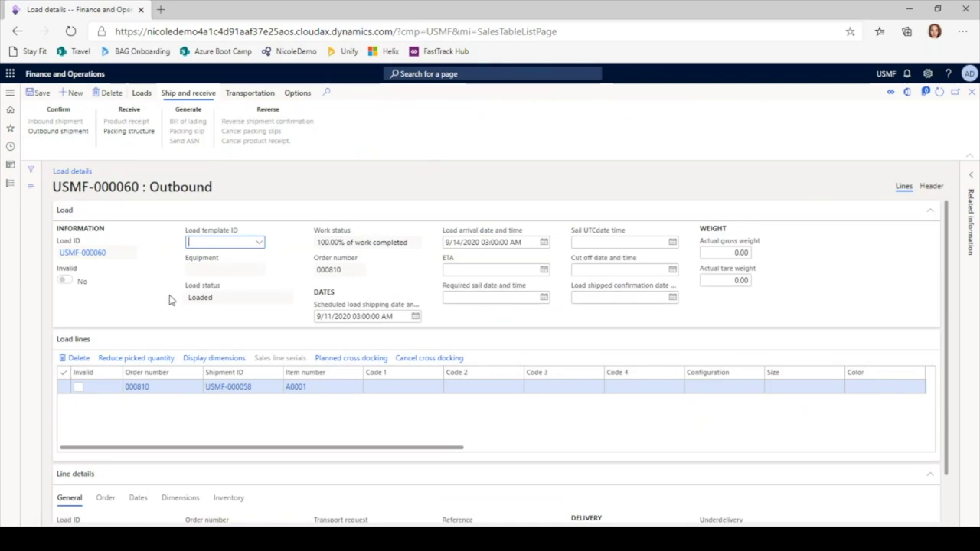
{"action": "key", "text": "Tab"}
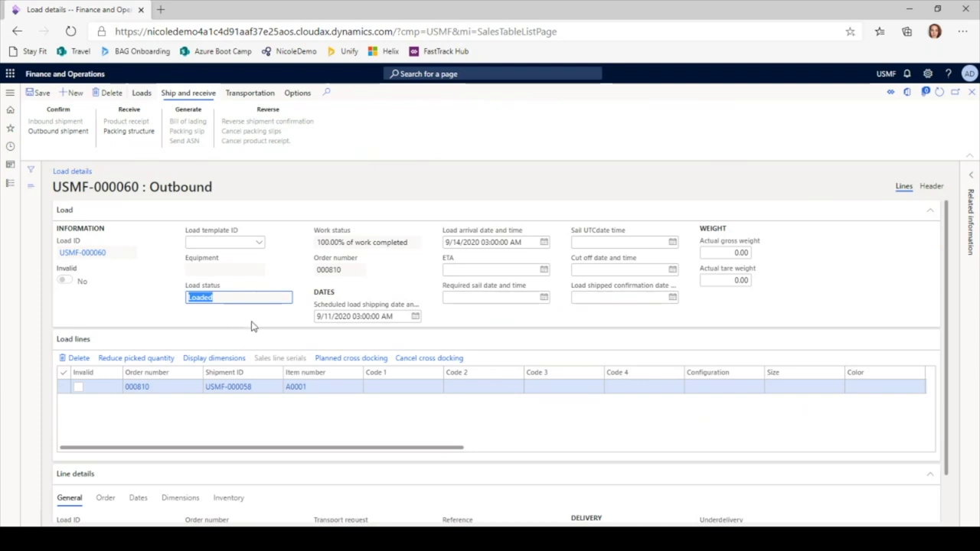
{"action": "left_click", "coordinate": [70, 132]}
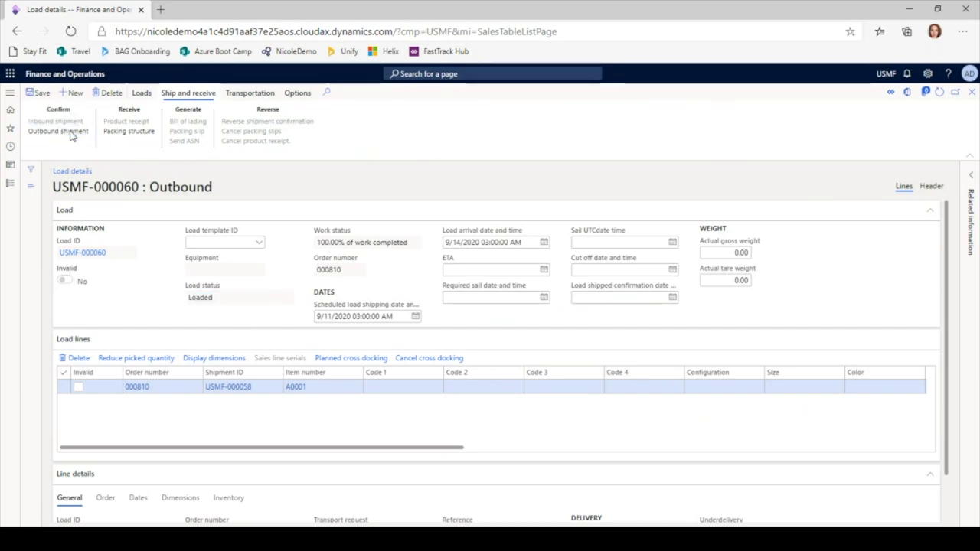
{"action": "left_click", "coordinate": [218, 312]}
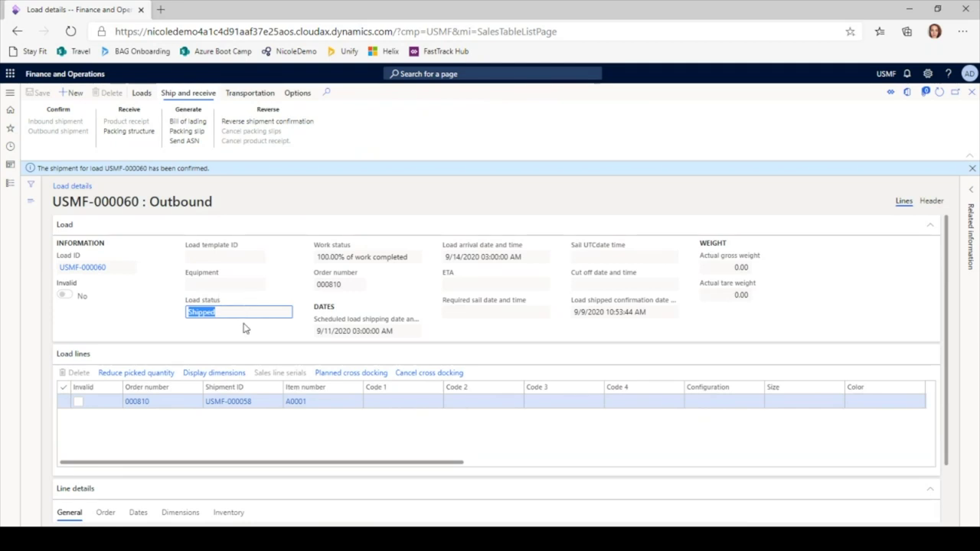
- Post the packing slip for load USMF-000060 without printing, then reopen sales order 000810
{"action": "left_click", "coordinate": [187, 134]}
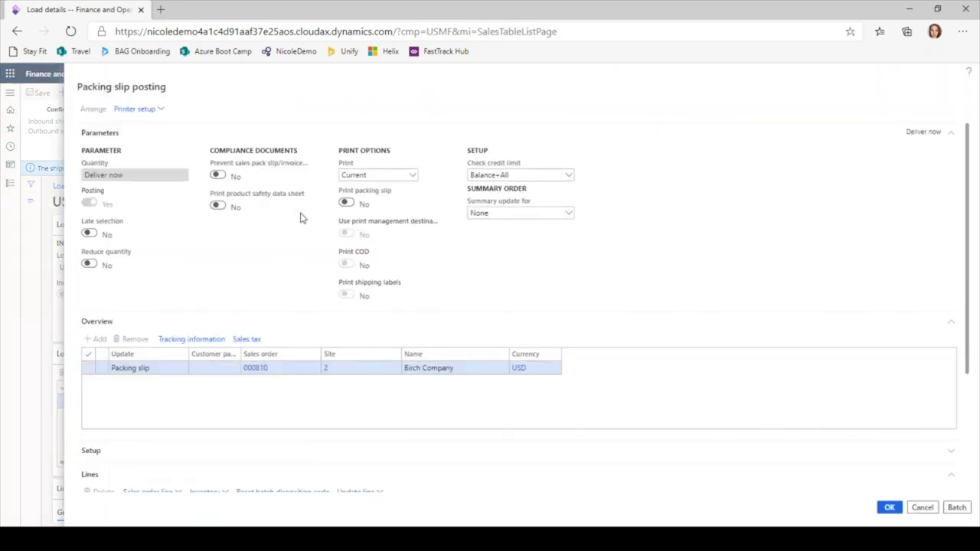
{"action": "scroll", "coordinate": [705, 460], "scroll_direction": "down", "scroll_amount": 3}
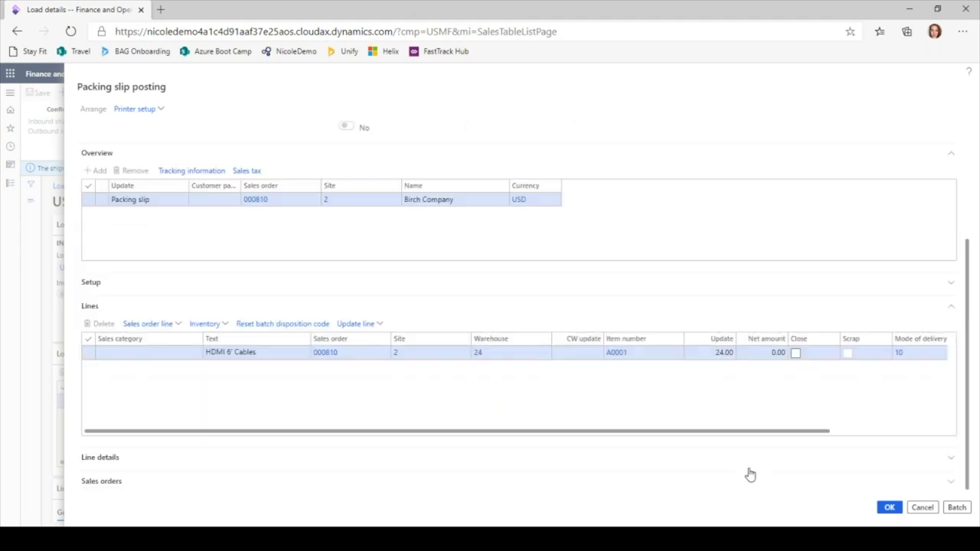
{"action": "left_click", "coordinate": [887, 508]}
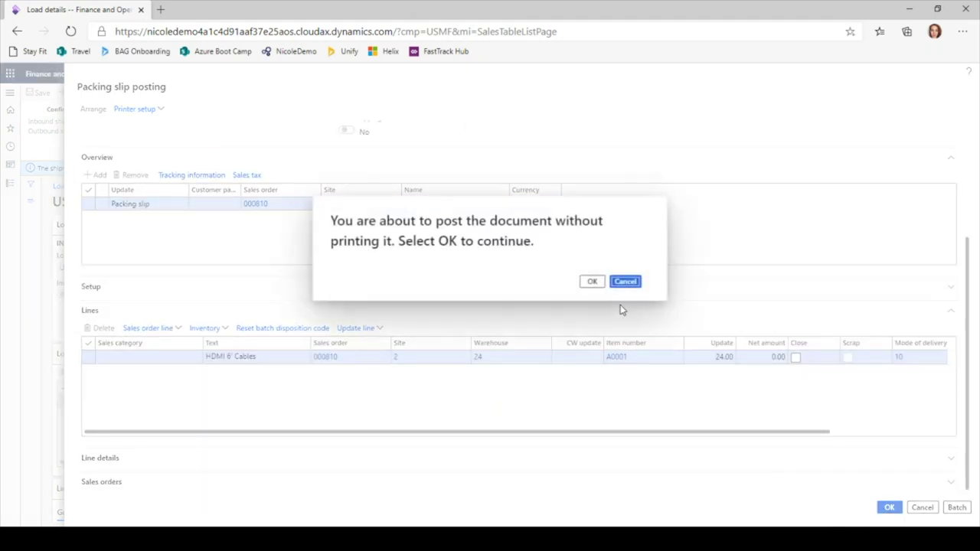
{"action": "left_click", "coordinate": [592, 282]}
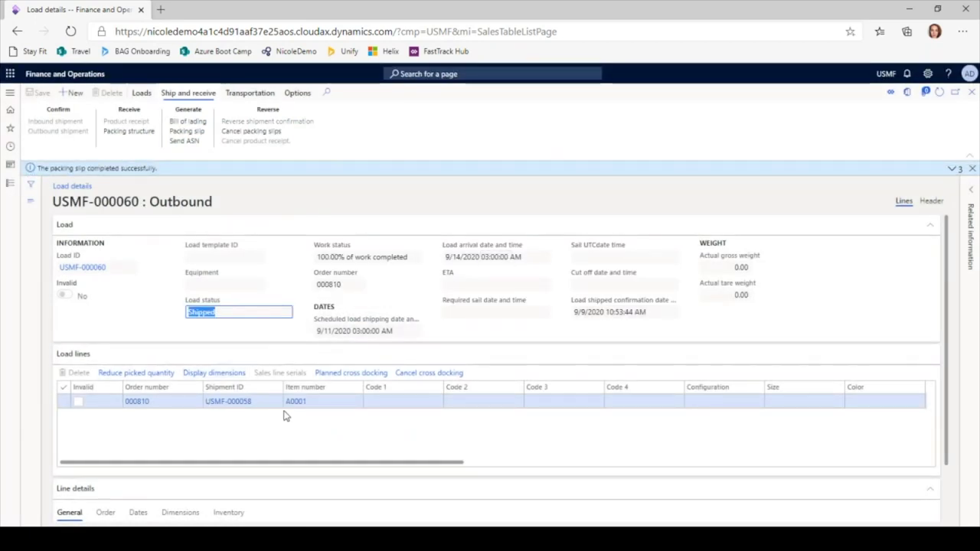
{"action": "left_click", "coordinate": [138, 402]}
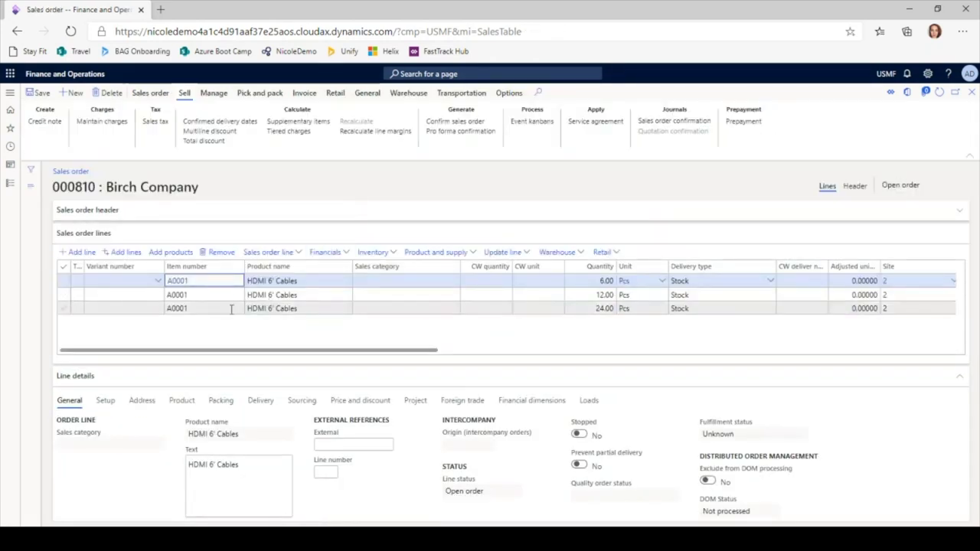
- Generate and post the invoice for sales order 000810 without printing
{"action": "left_click", "coordinate": [246, 96]}
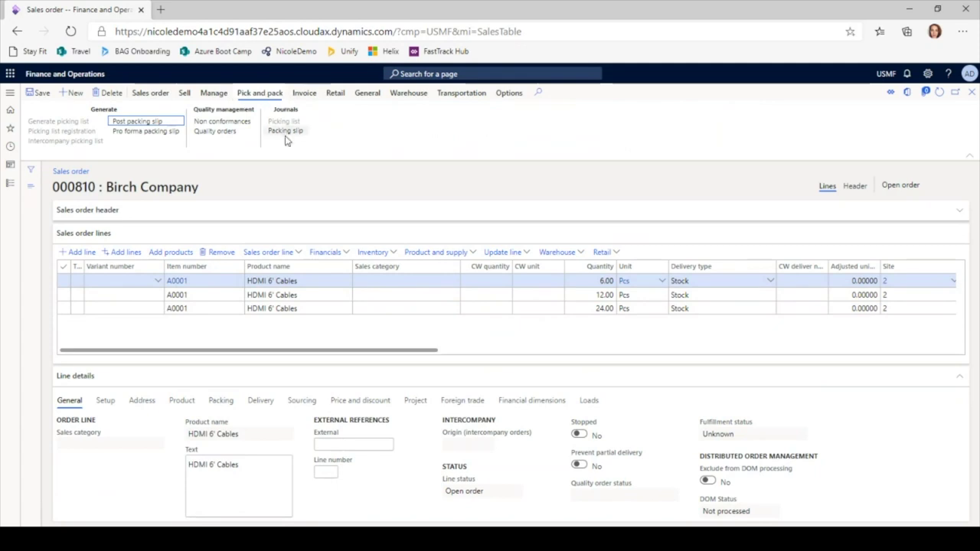
{"action": "left_click", "coordinate": [304, 92]}
{"action": "left_click", "coordinate": [38, 121]}
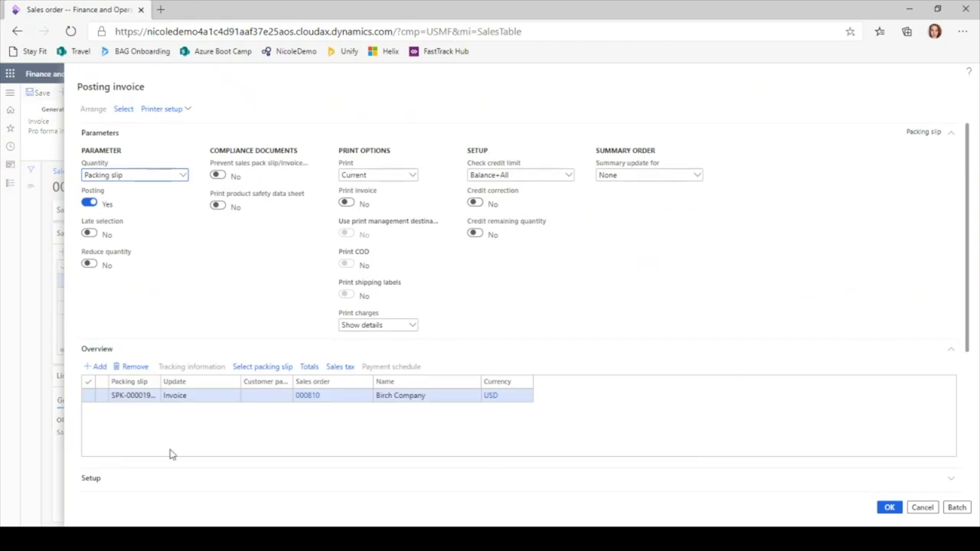
{"action": "left_click", "coordinate": [889, 509]}
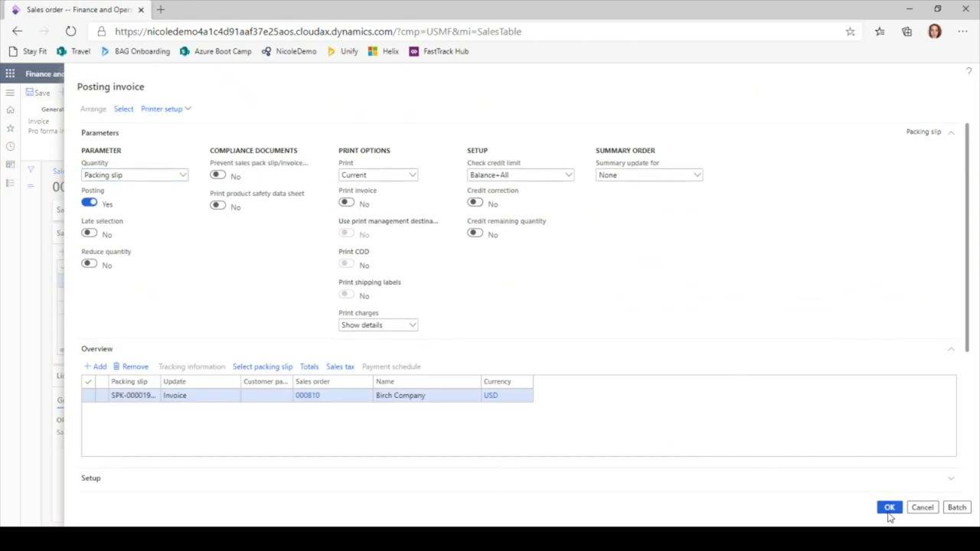
{"action": "left_click", "coordinate": [591, 282]}
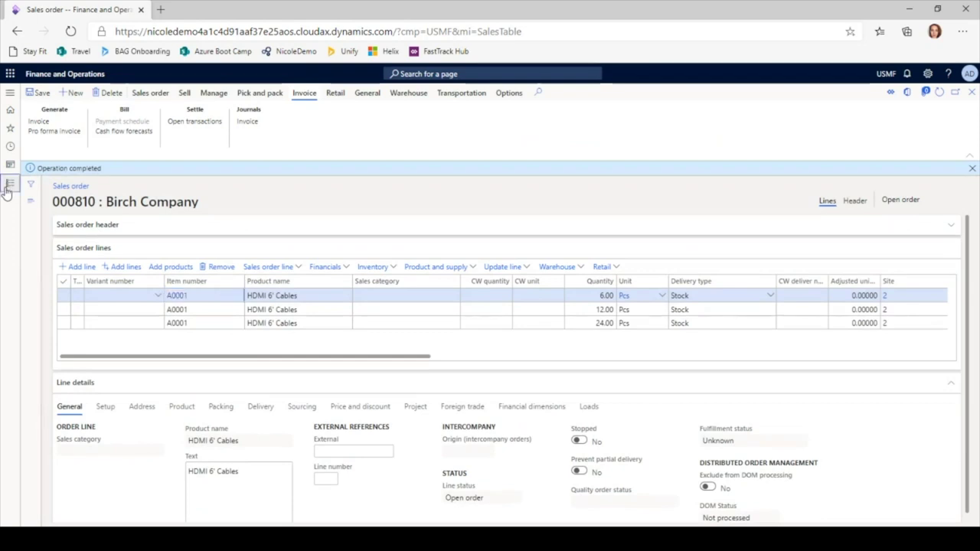
{"action": "left_click", "coordinate": [8, 188]}
- Go to Sales and marketing > All return orders and open return order 00034
{"action": "scroll", "coordinate": [70, 459], "scroll_direction": "down", "scroll_amount": 5}
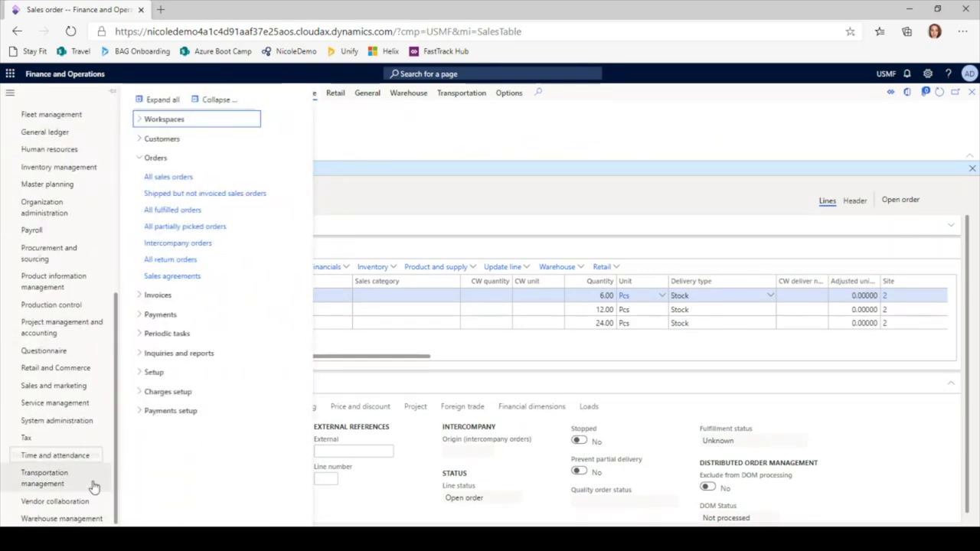
{"action": "left_click", "coordinate": [66, 389]}
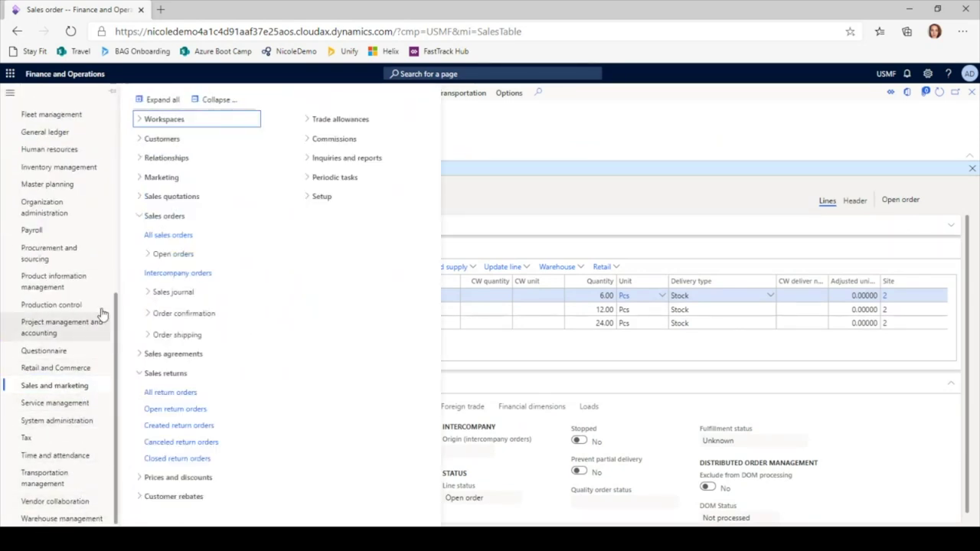
{"action": "left_click", "coordinate": [170, 393]}
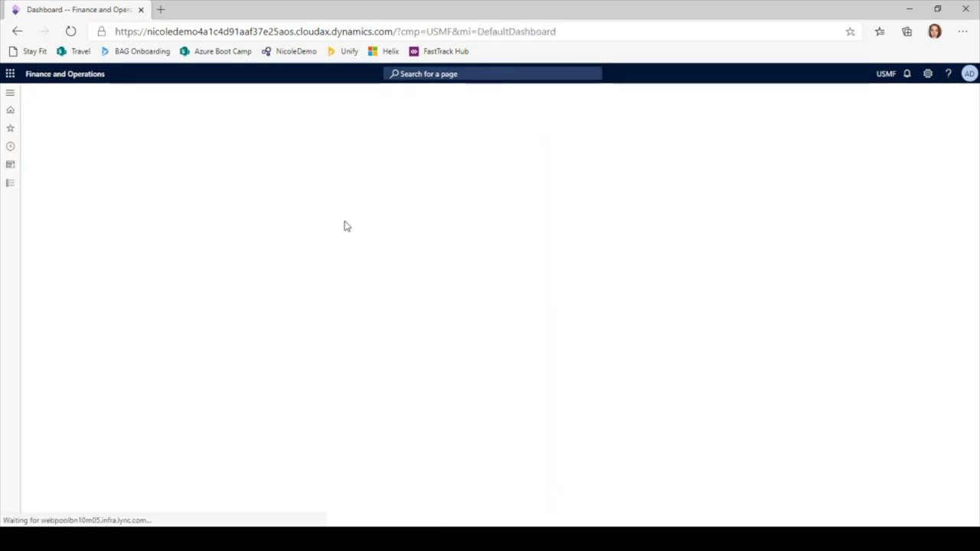
{"action": "left_click", "coordinate": [87, 314]}
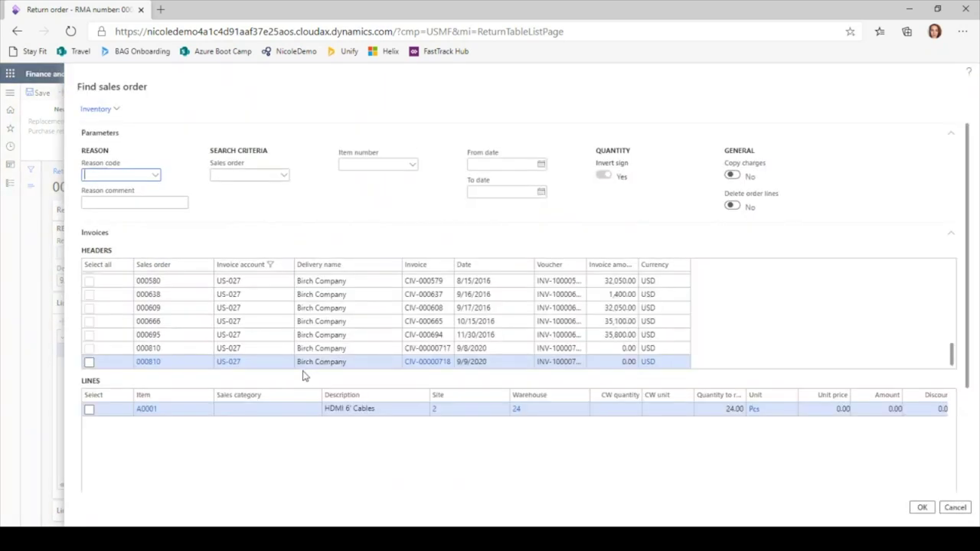
- Pick order 000810's latest invoice, return 6 pcs of A0001, and send the return order
{"action": "left_click", "coordinate": [88, 363]}
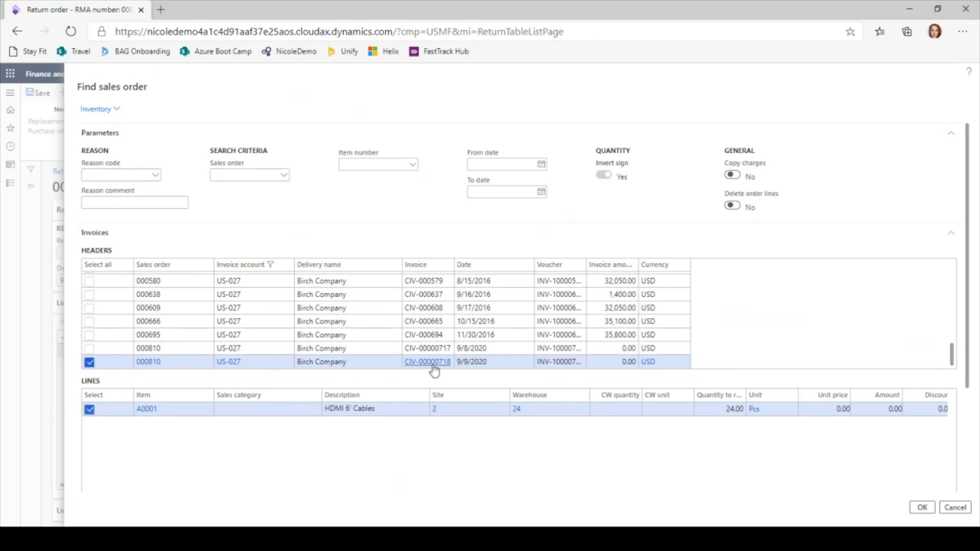
{"action": "left_click", "coordinate": [710, 410]}
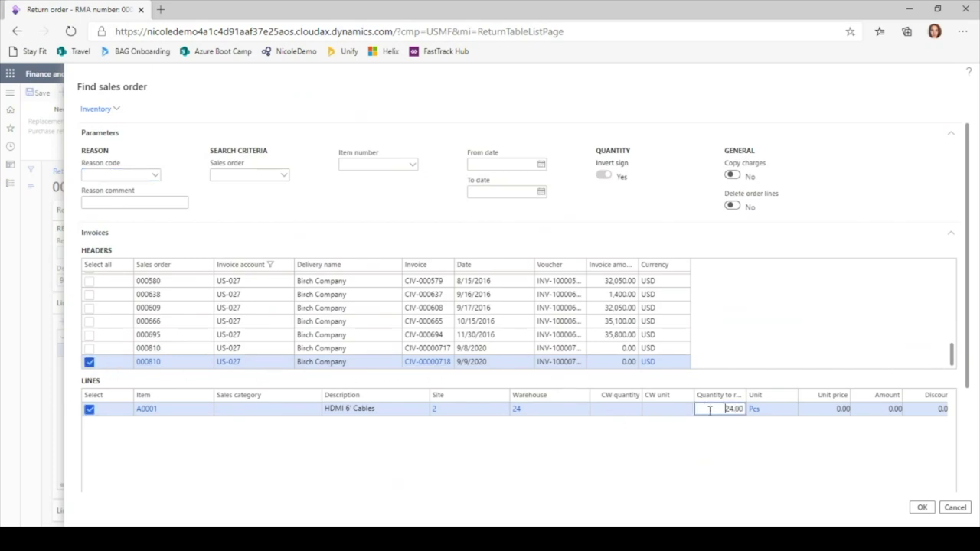
{"action": "double_click", "coordinate": [709, 410]}
{"action": "type", "text": "6"}
{"action": "key", "text": "Tab"}
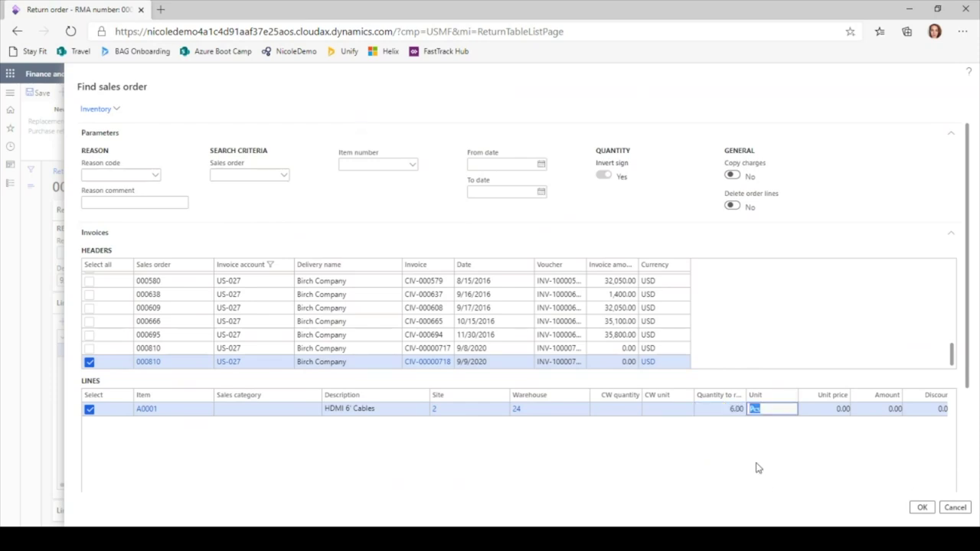
{"action": "left_click", "coordinate": [924, 509]}
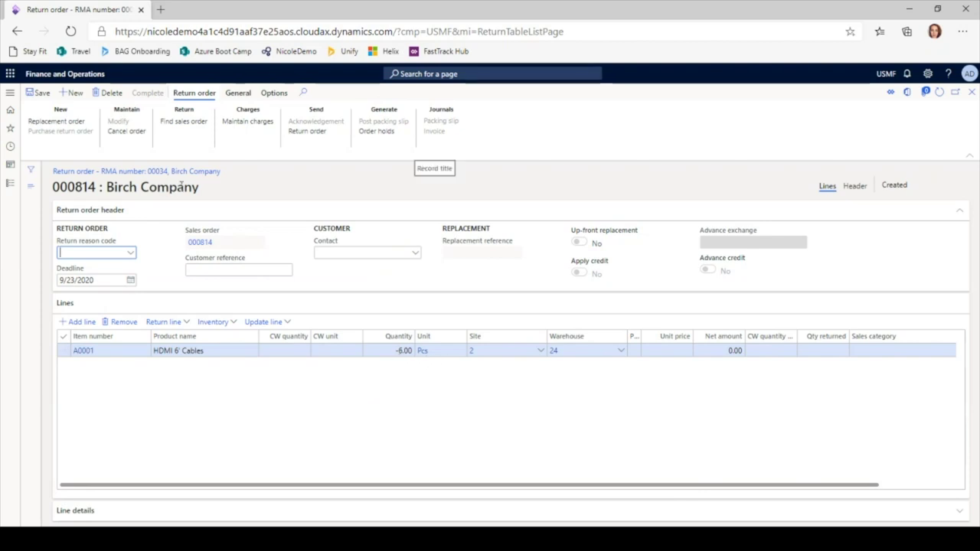
{"action": "left_click", "coordinate": [180, 123]}
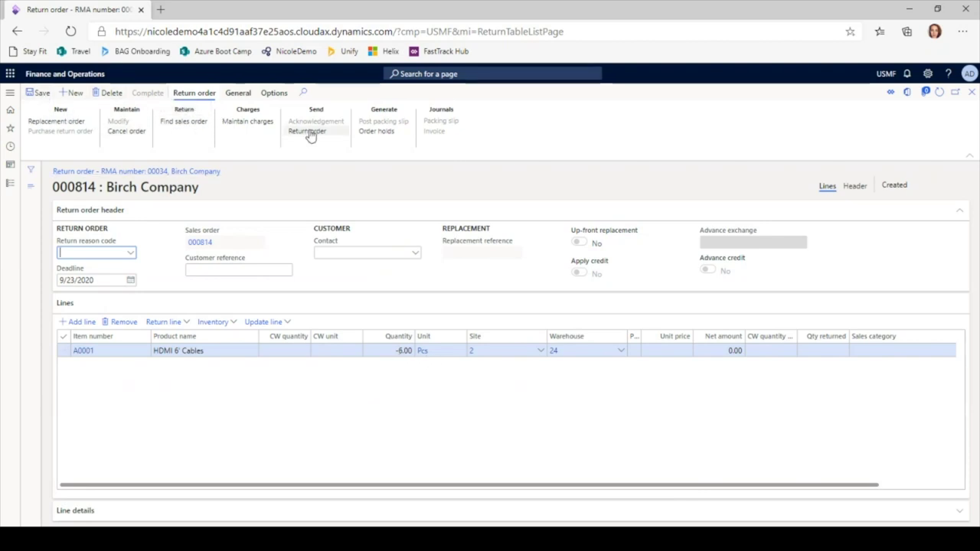
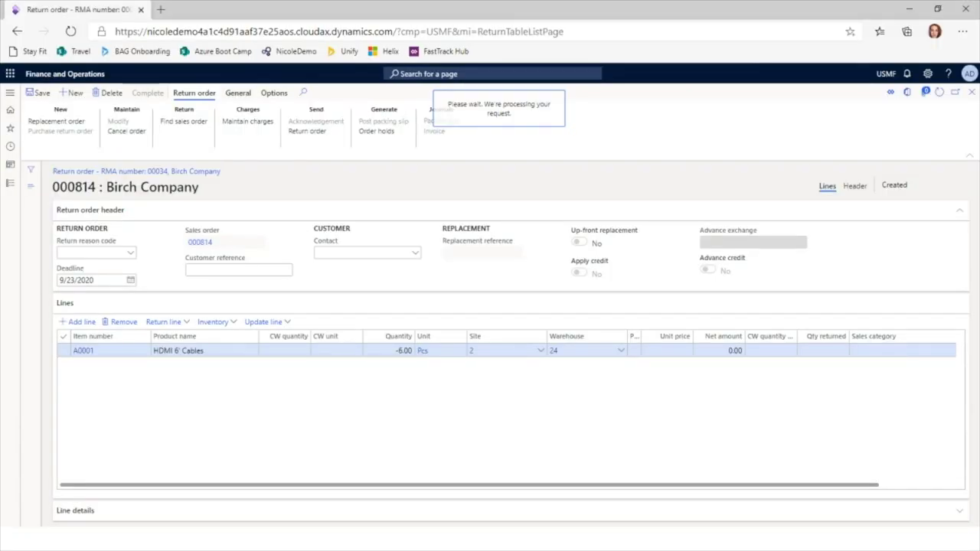
- Cancel the open sales picking task in the warehouse mobile app
{"action": "key", "text": "alt+Tab"}
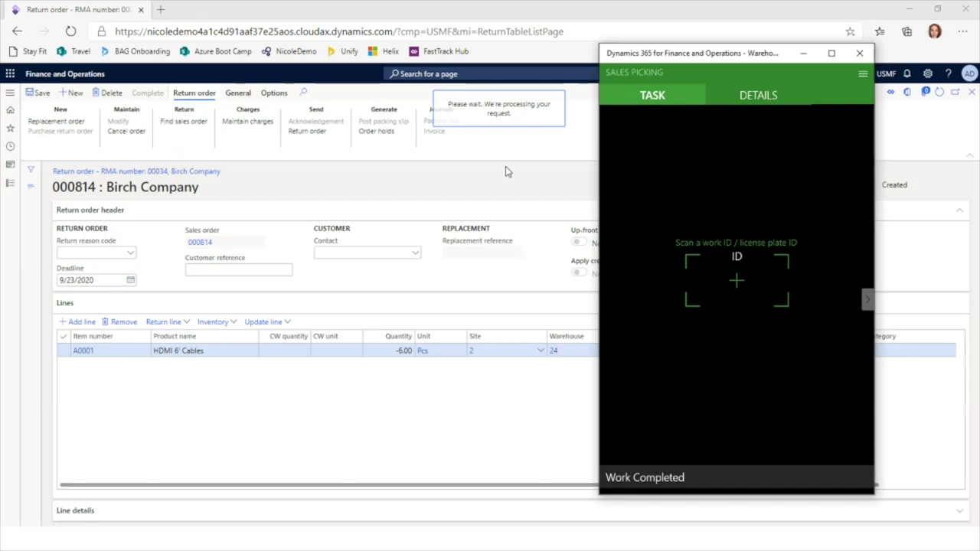
{"action": "left_click", "coordinate": [863, 75]}
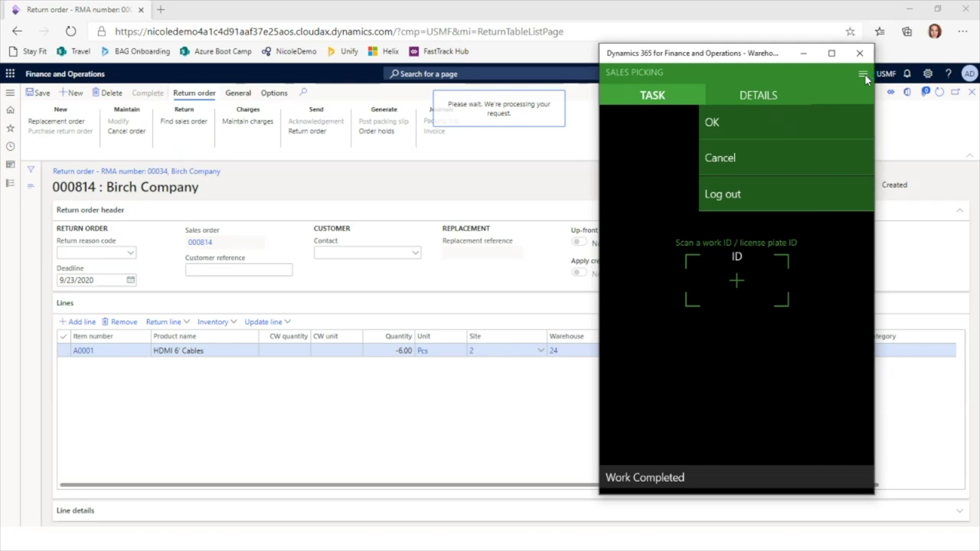
{"action": "left_click", "coordinate": [750, 161]}
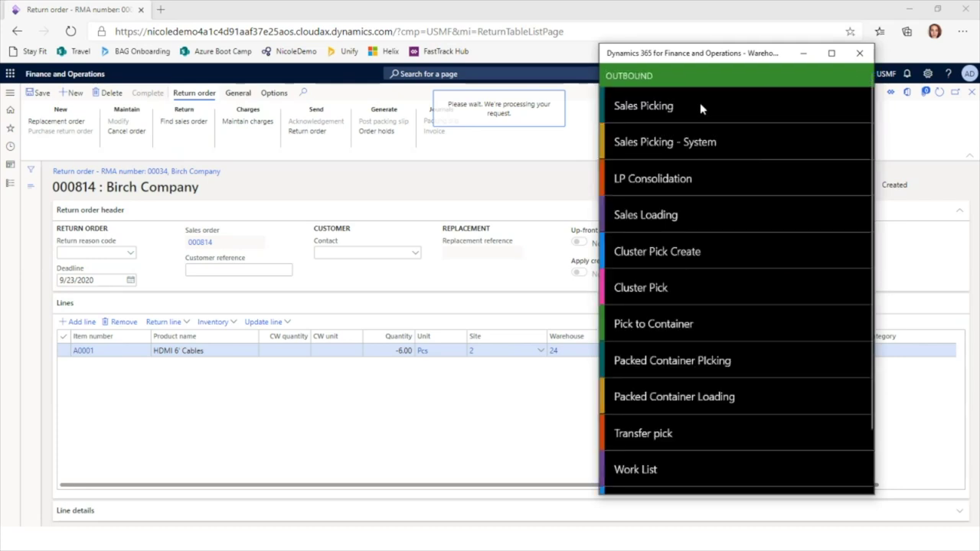
{"action": "scroll", "coordinate": [659, 460], "scroll_direction": "down", "scroll_amount": 2}
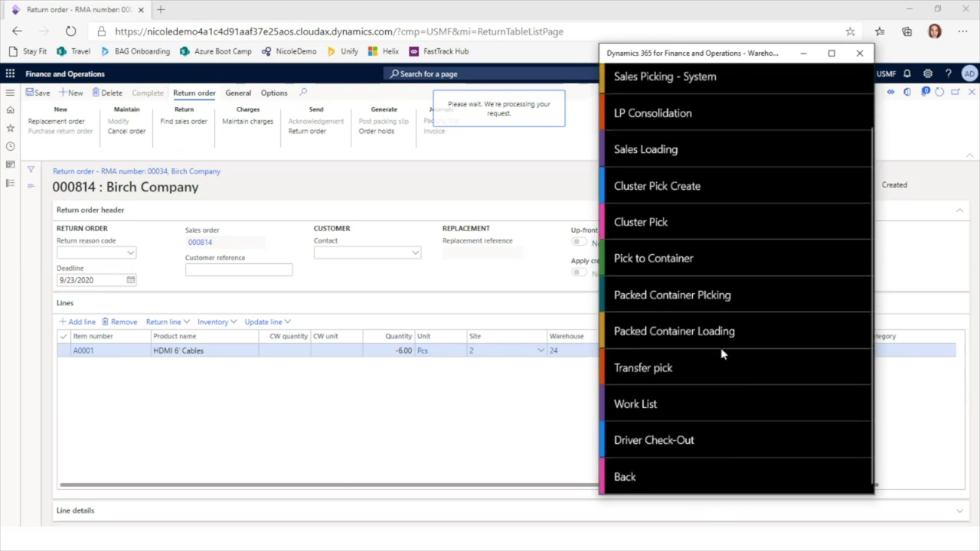
{"action": "scroll", "coordinate": [720, 353], "scroll_direction": "up", "scroll_amount": 1}
{"action": "scroll", "coordinate": [721, 354], "scroll_direction": "up", "scroll_amount": 2}
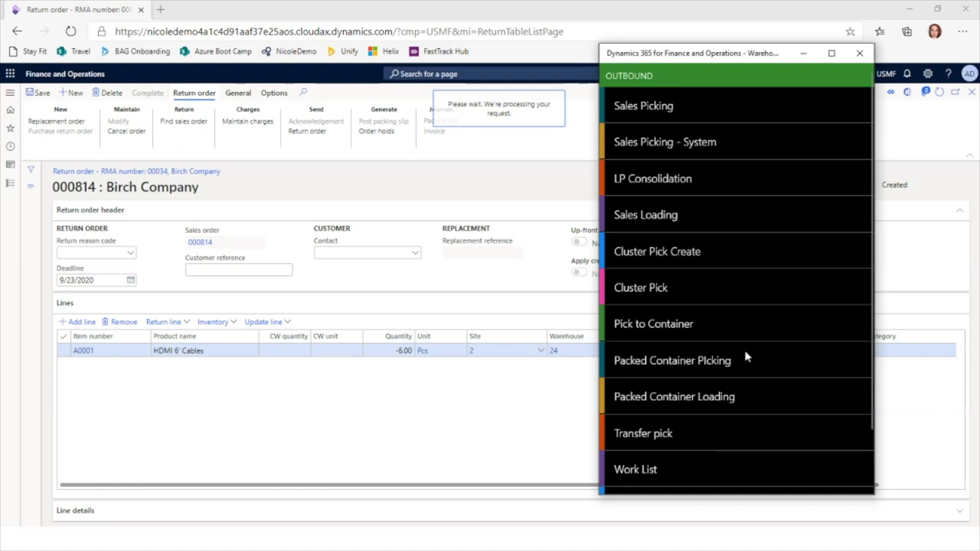
{"action": "scroll", "coordinate": [748, 356], "scroll_direction": "down", "scroll_amount": 3}
{"action": "scroll", "coordinate": [746, 346], "scroll_direction": "up", "scroll_amount": 2}
{"action": "scroll", "coordinate": [748, 337], "scroll_direction": "down", "scroll_amount": 2}
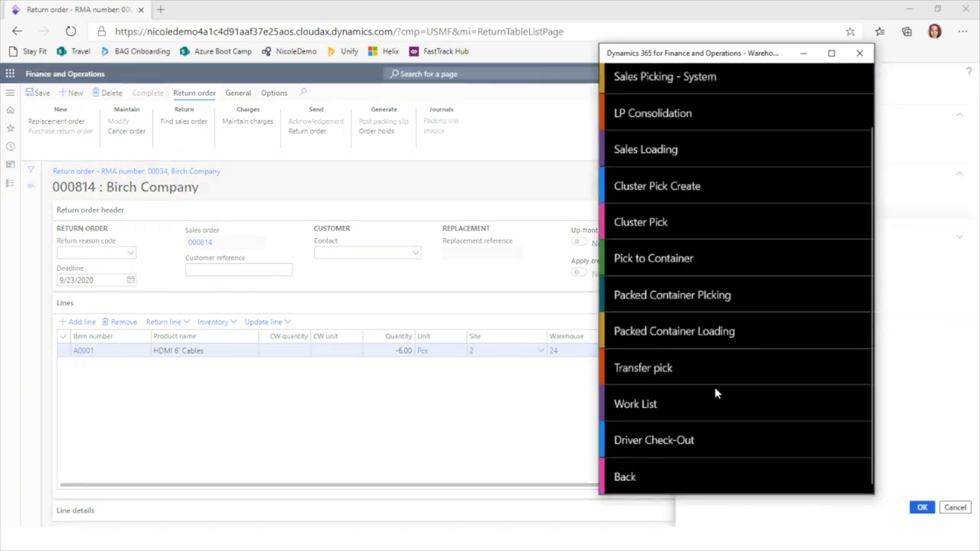
- Return to the main menu and start RMA Receive from the Inbound menu
{"action": "left_click", "coordinate": [663, 479]}
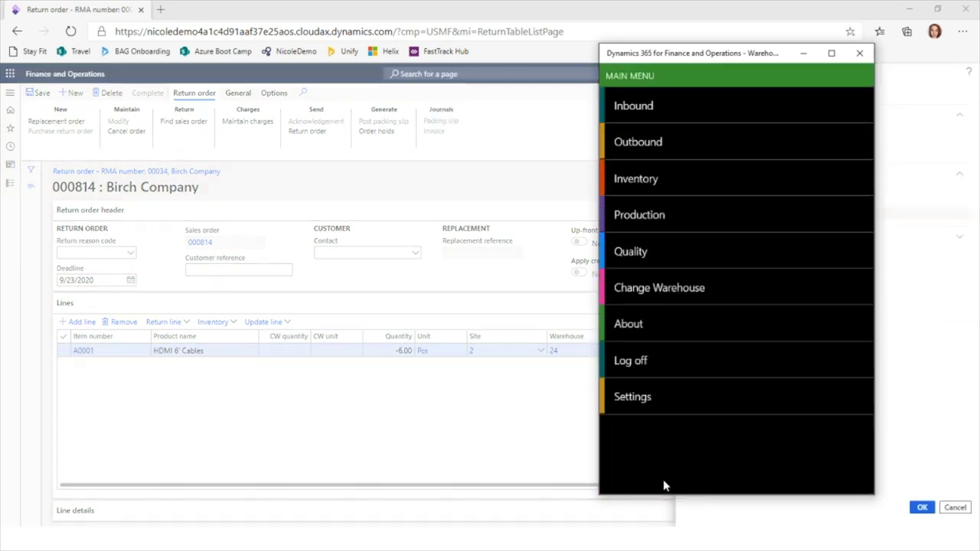
{"action": "left_click", "coordinate": [657, 116]}
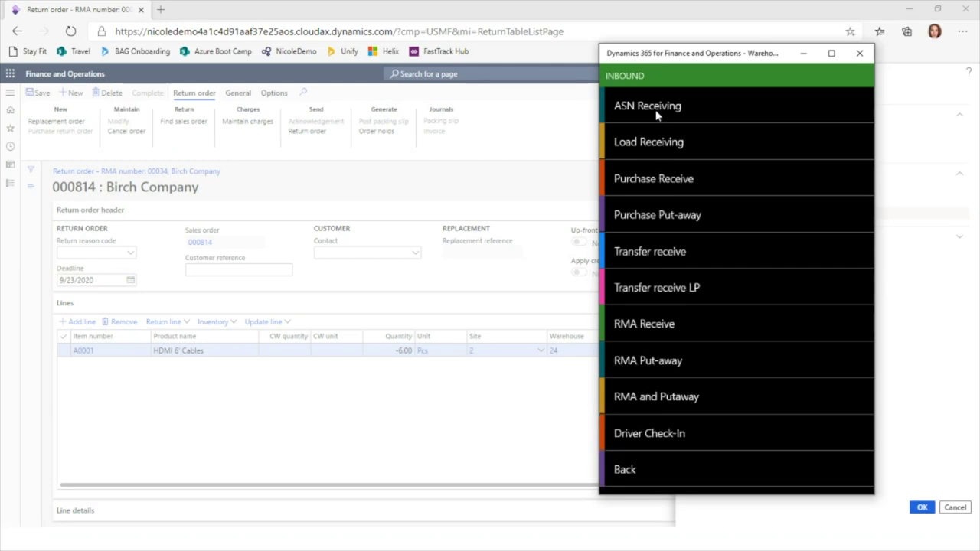
{"action": "left_click", "coordinate": [674, 326]}
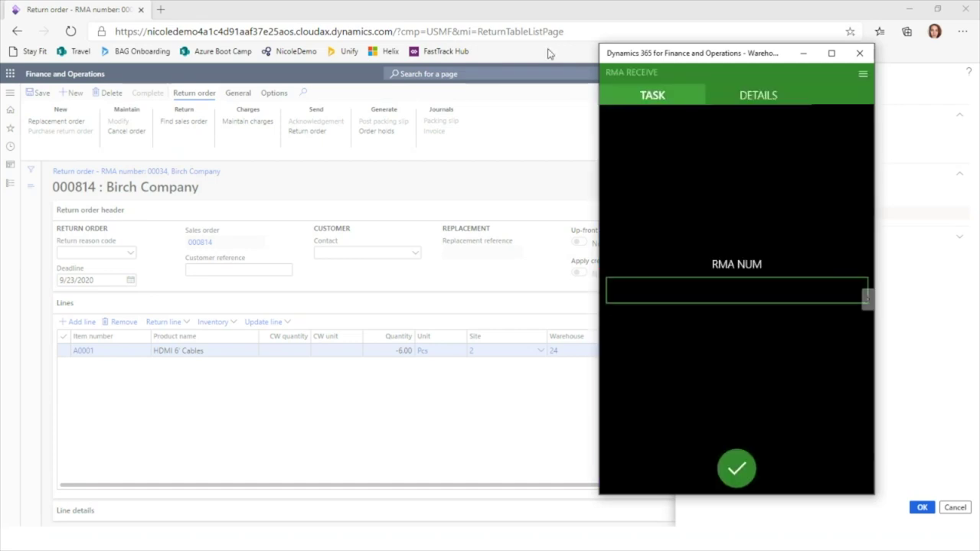
- Send the Birch Company return order to Screen and open the RMA number field in the app
{"action": "left_click", "coordinate": [919, 452]}
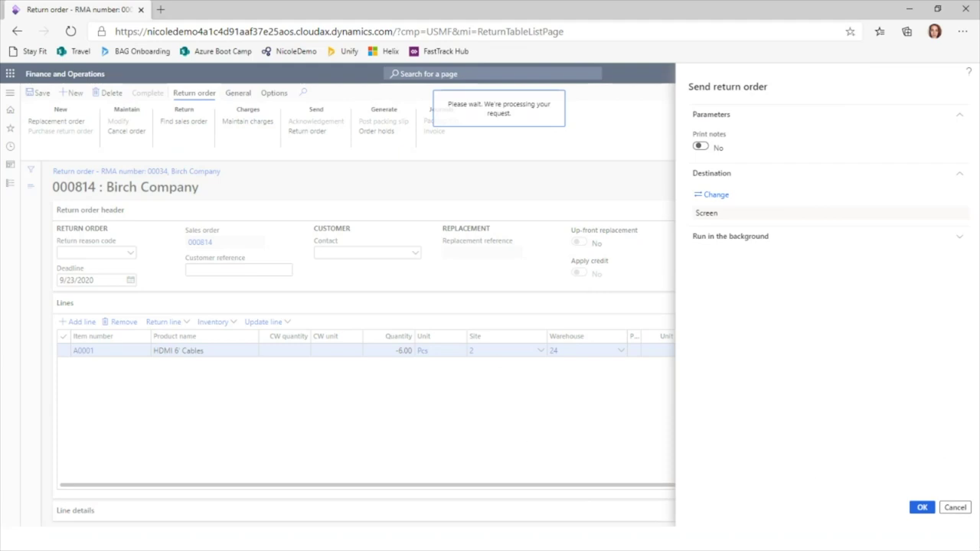
{"action": "key", "text": "alt+Tab"}
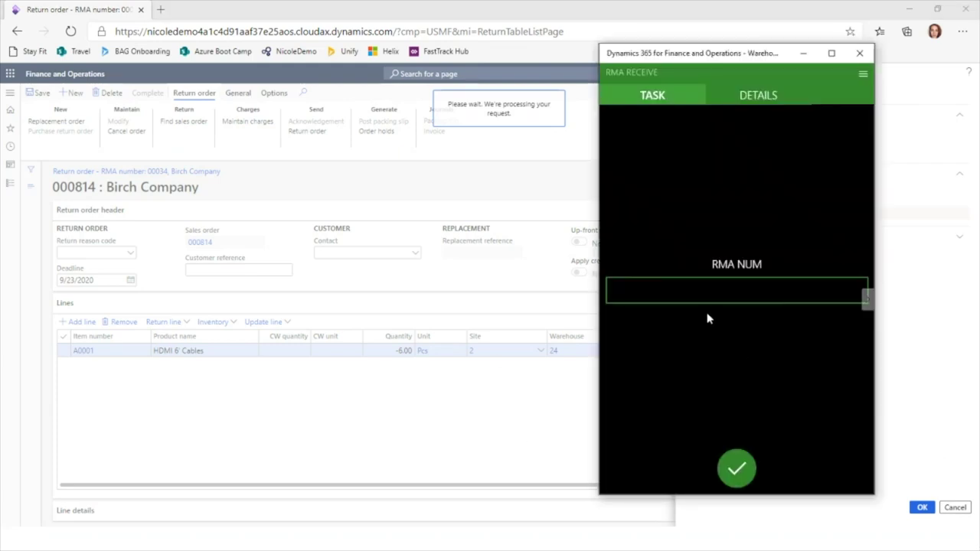
{"action": "left_click", "coordinate": [733, 299]}
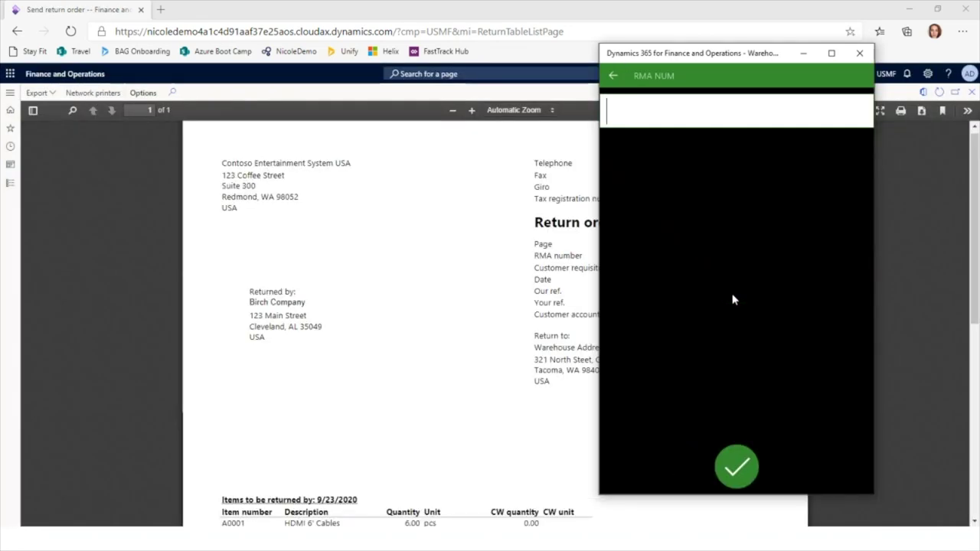
{"action": "key", "text": "alt+Tab"}
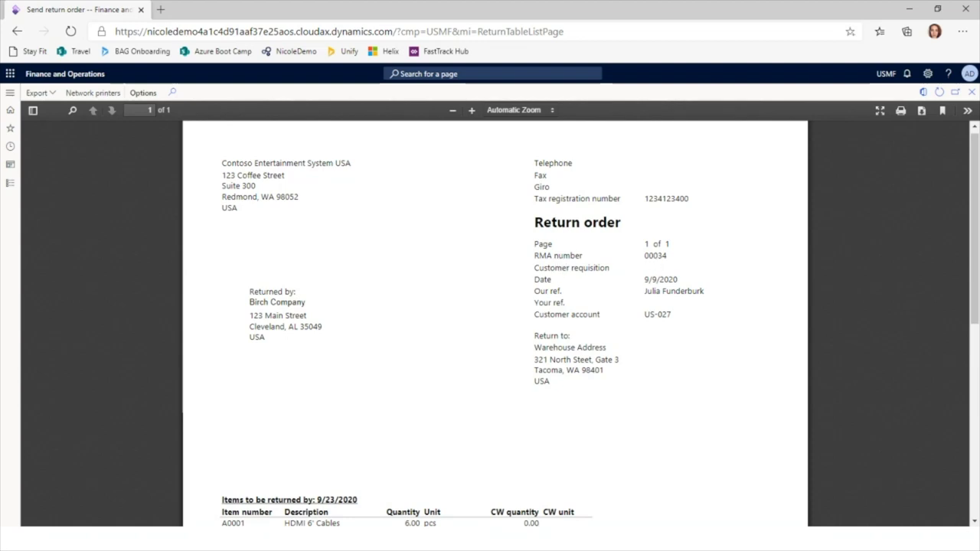
{"action": "key", "text": "alt+Tab"}
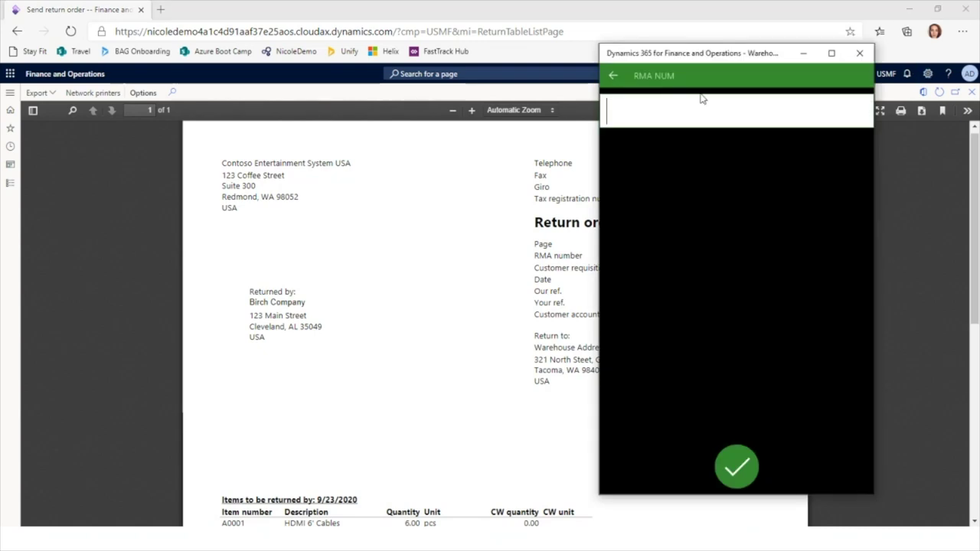
- Enter RMA number 00034 and returned item A0001
{"action": "type", "text": "00034"}
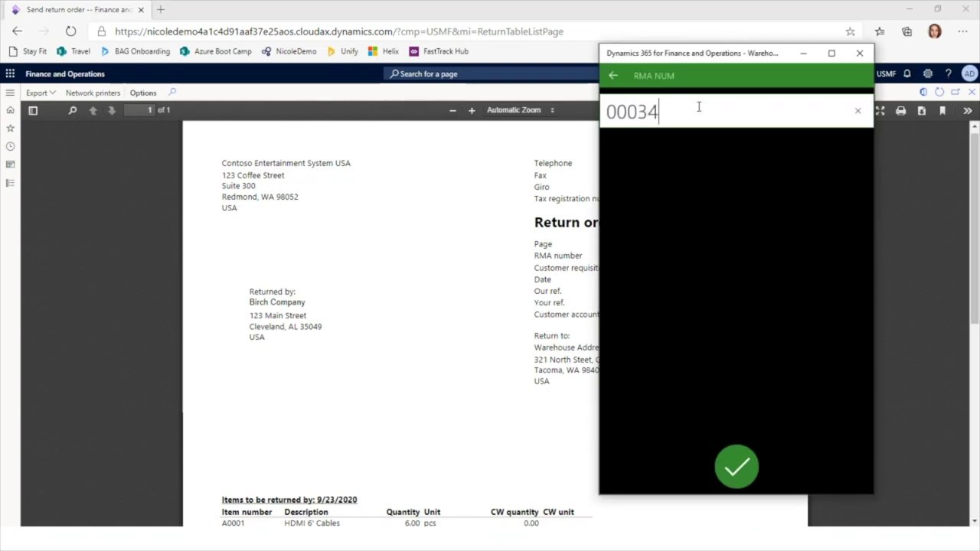
{"action": "key", "text": "Return"}
{"action": "left_click", "coordinate": [737, 282]}
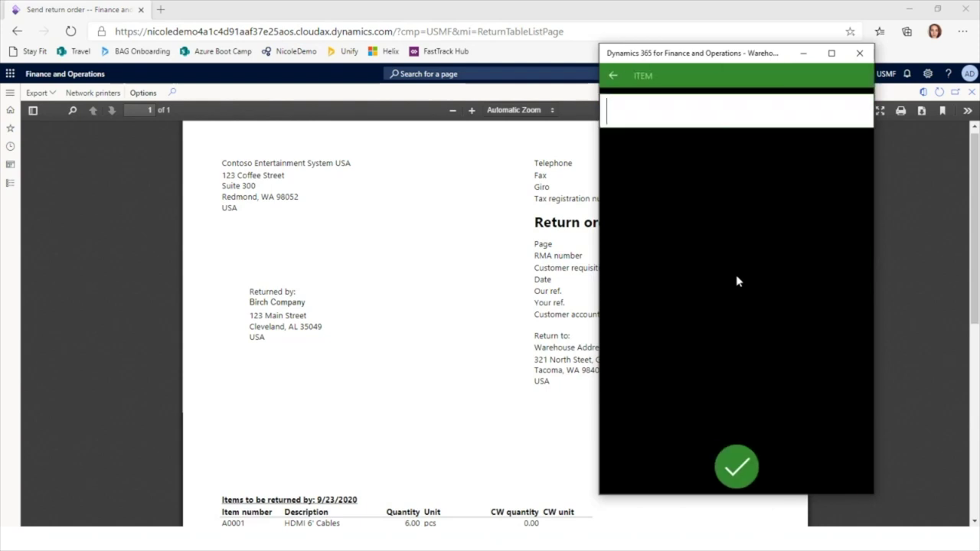
{"action": "type", "text": "A0001"}
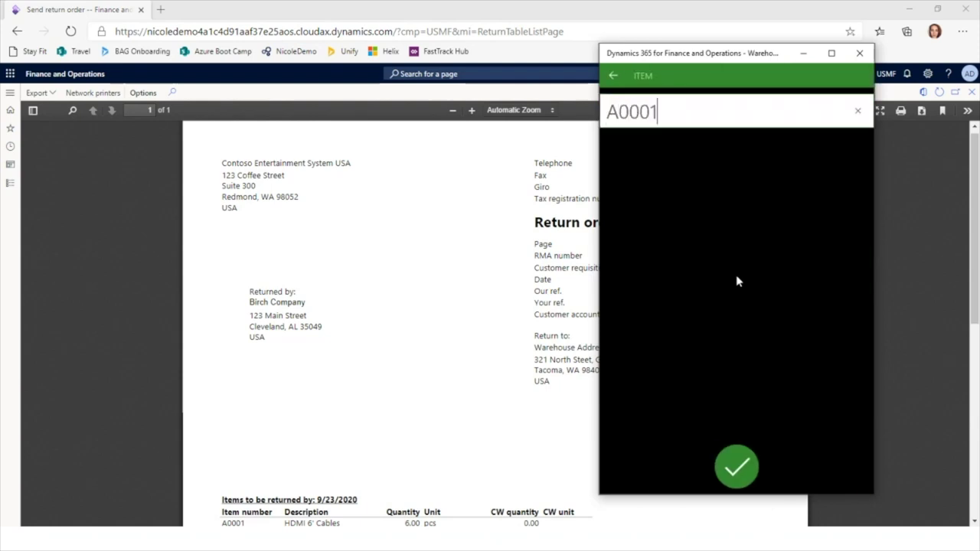
{"action": "key", "text": "Return"}
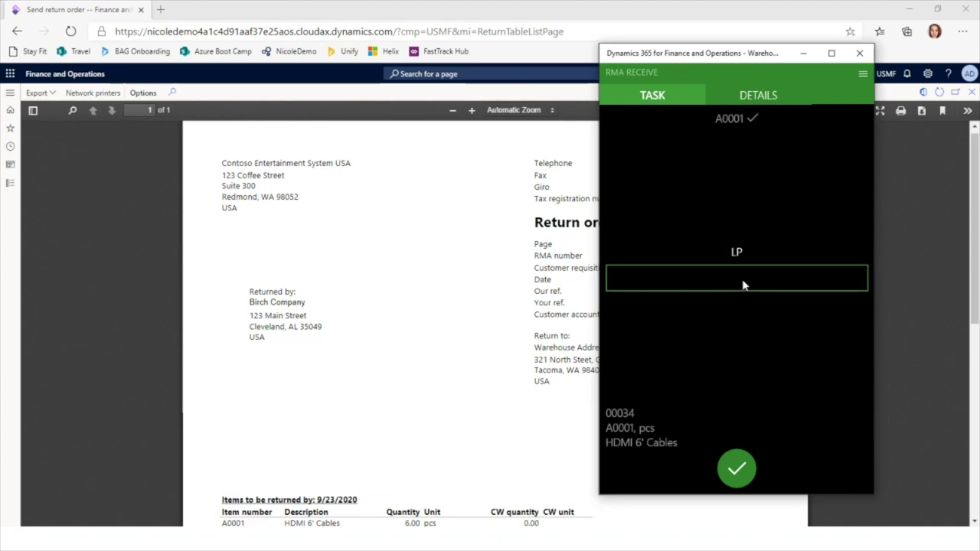
- Enter license plate 090920001 and a received quantity of 6
{"action": "left_click", "coordinate": [742, 285]}
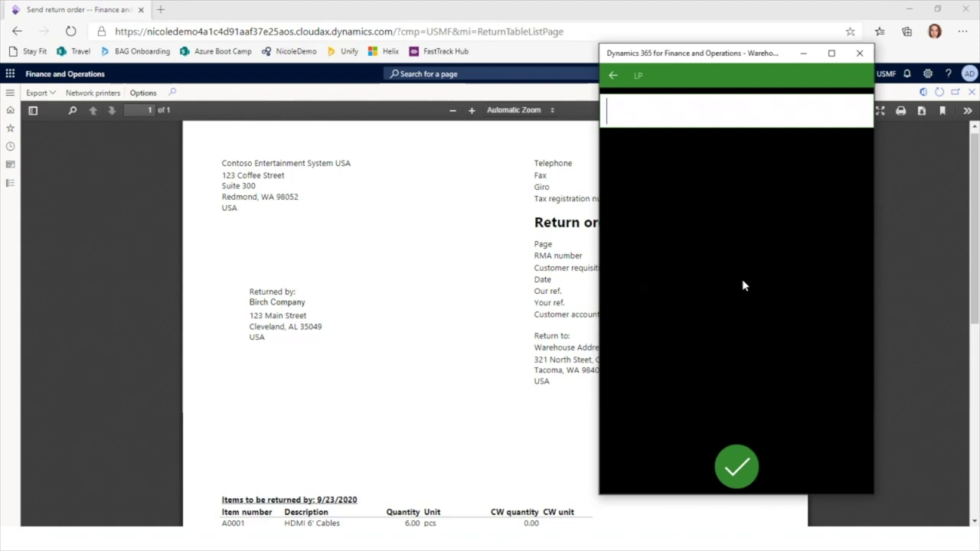
{"action": "type", "text": "090920001"}
{"action": "key", "text": "Return"}
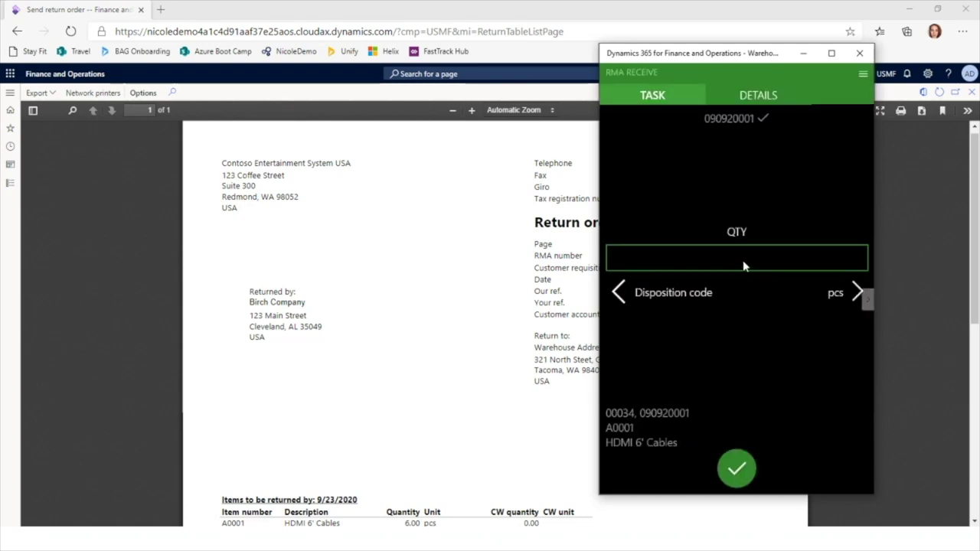
{"action": "left_click", "coordinate": [743, 266]}
{"action": "type", "text": "6"}
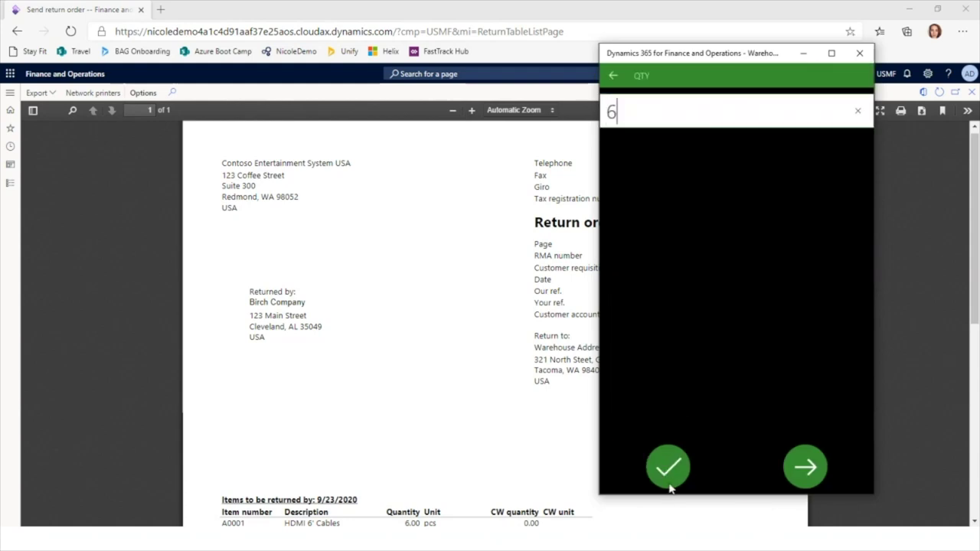
{"action": "left_click", "coordinate": [669, 476]}
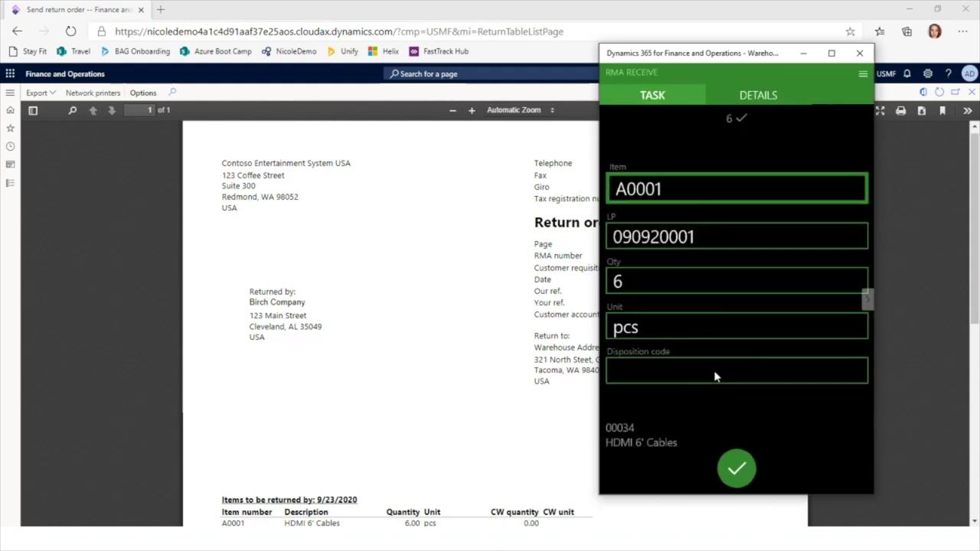
- Choose the RMA Credit disposition code and confirm until Work Completed appears
{"action": "left_click", "coordinate": [715, 374]}
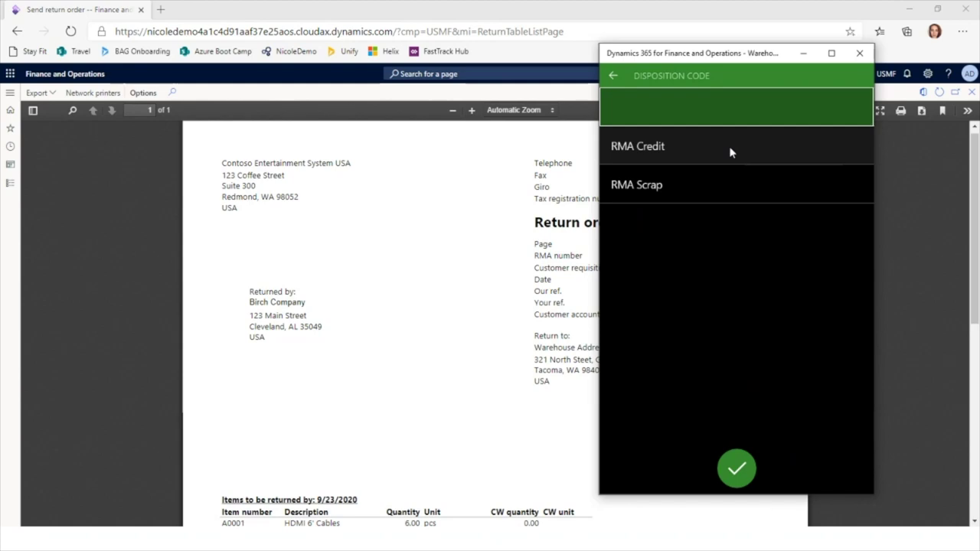
{"action": "left_click", "coordinate": [730, 152]}
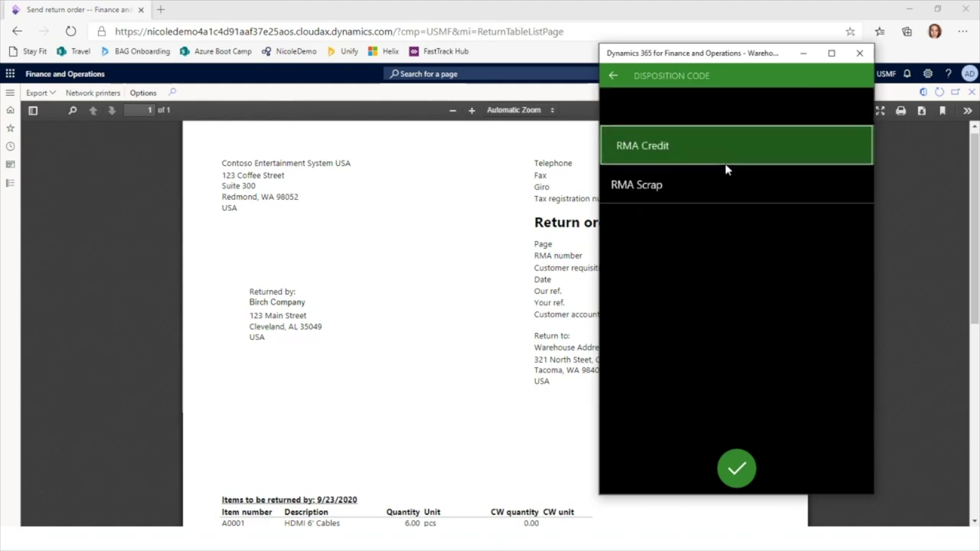
{"action": "left_click", "coordinate": [735, 471]}
{"action": "left_click", "coordinate": [735, 468]}
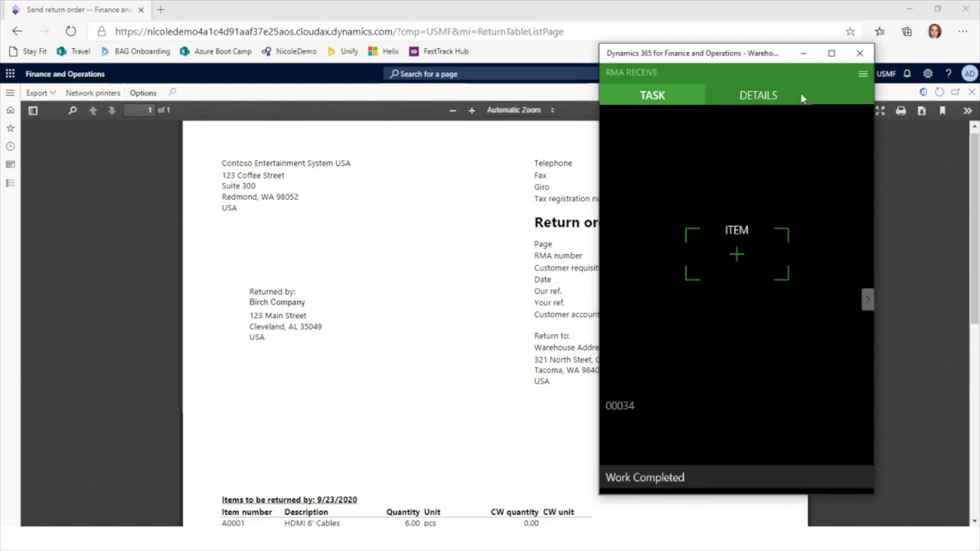
- Cancel RMA receiving and the RMA and Putaway task, then start RMA Put-away
{"action": "left_click", "coordinate": [862, 74]}
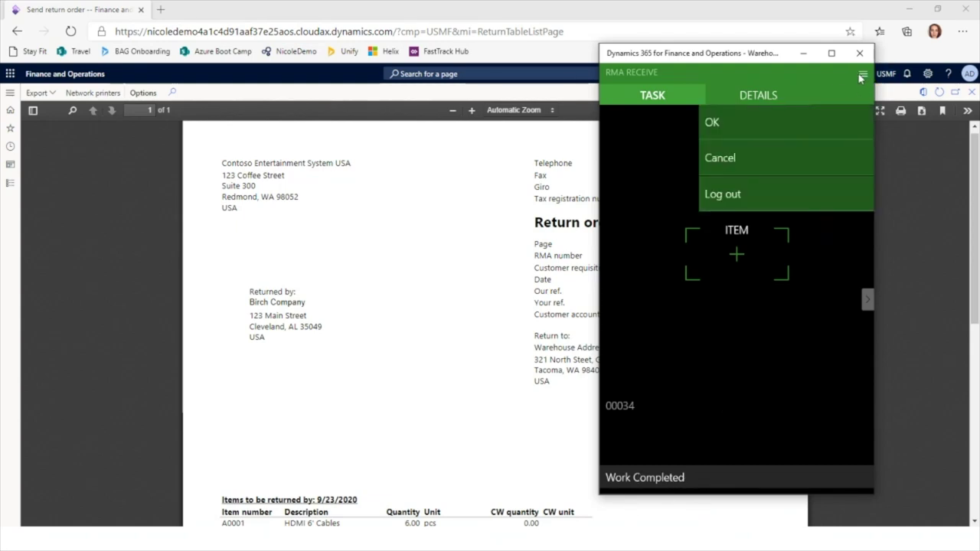
{"action": "left_click", "coordinate": [749, 161]}
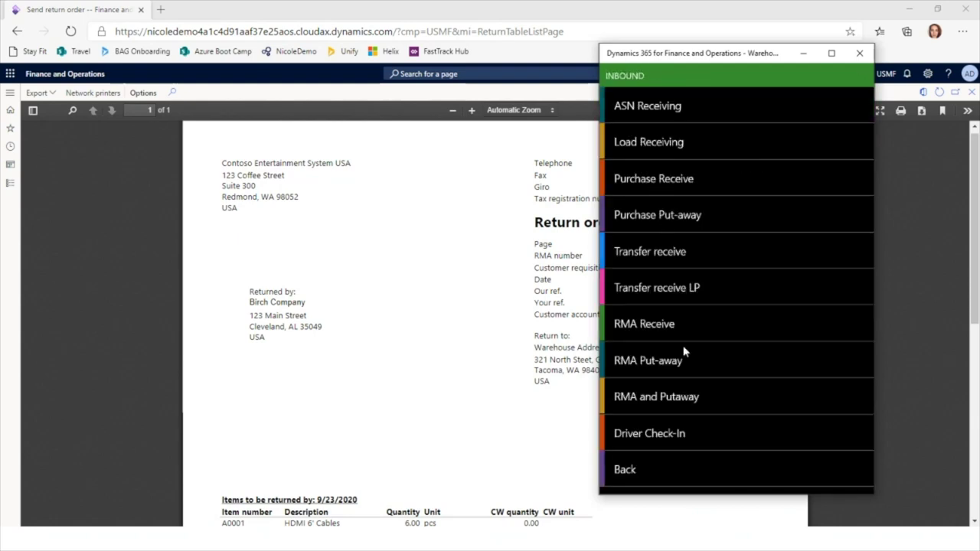
{"action": "left_click", "coordinate": [683, 406]}
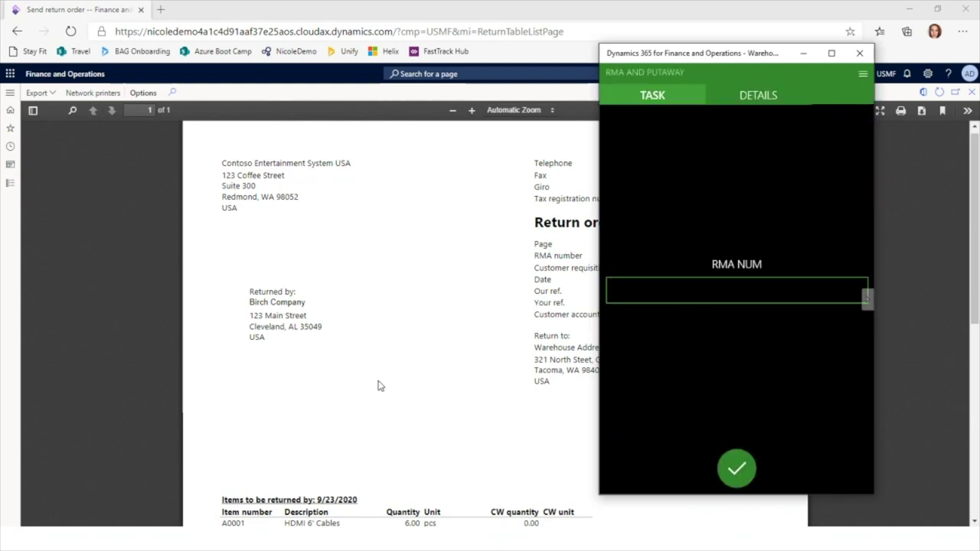
{"action": "left_click", "coordinate": [863, 74]}
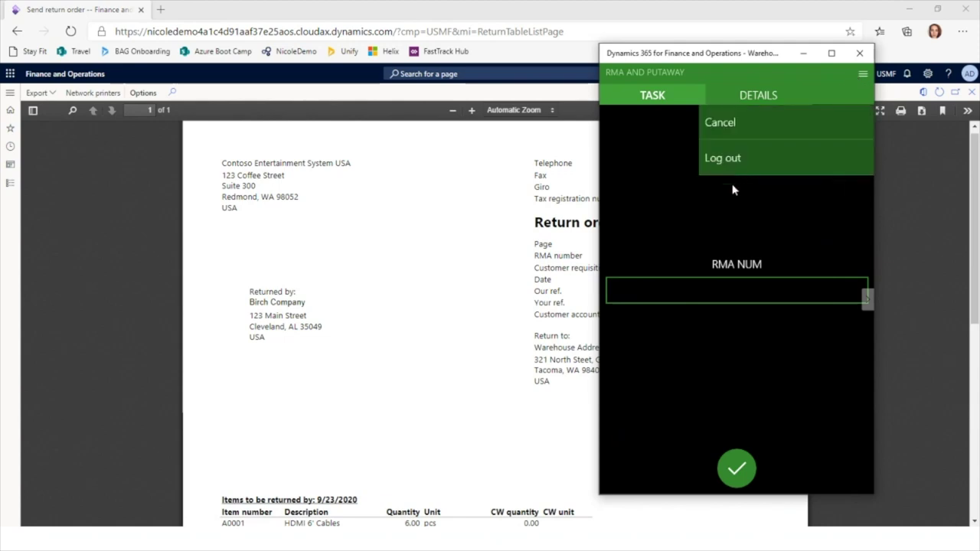
{"action": "left_click", "coordinate": [730, 136]}
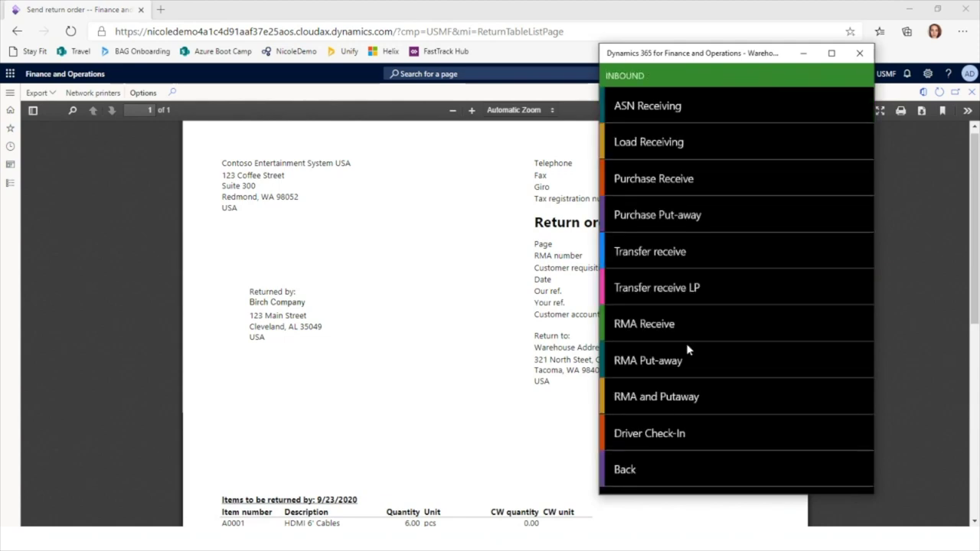
{"action": "left_click", "coordinate": [676, 363]}
- Close the return order report preview and open linked sales order 000814
{"action": "left_click", "coordinate": [114, 350]}
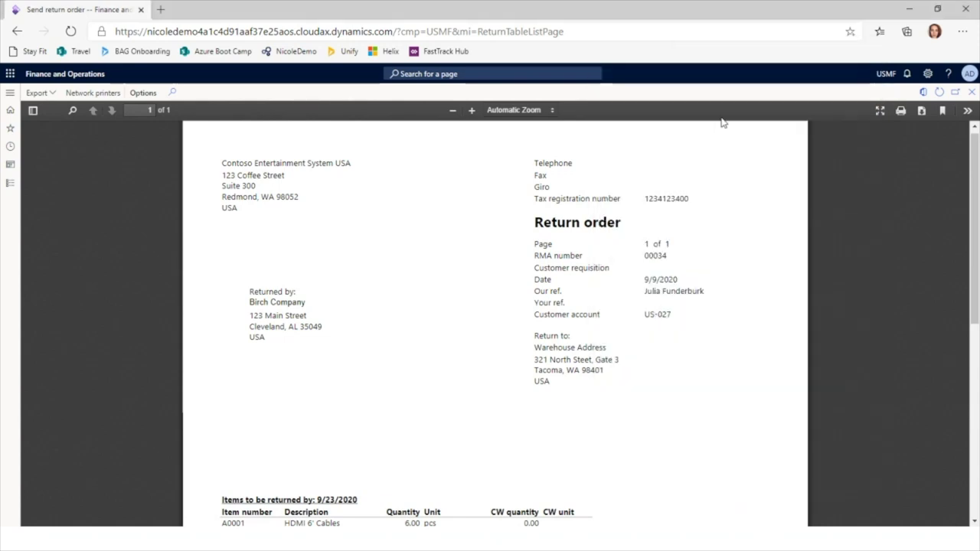
{"action": "left_click", "coordinate": [971, 92]}
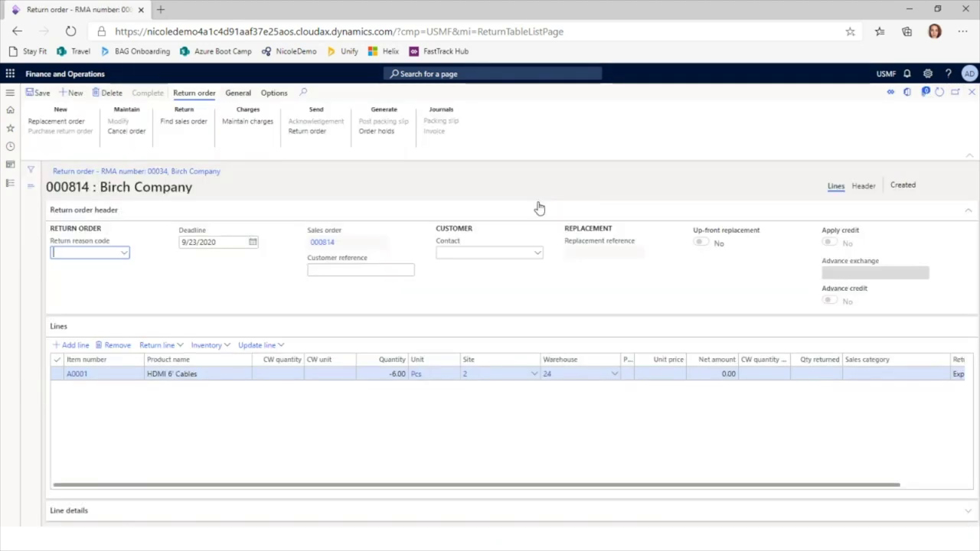
{"action": "left_click", "coordinate": [325, 244]}
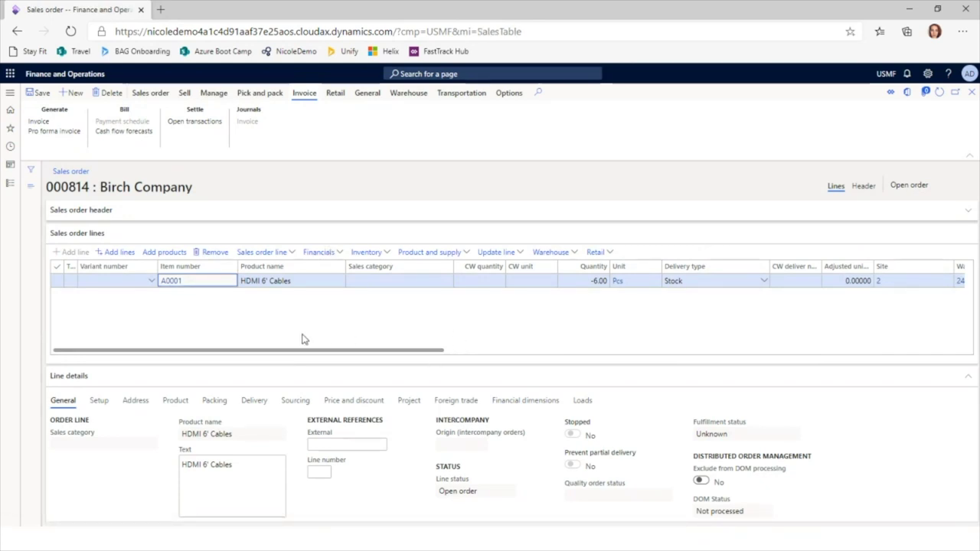
- Open Warehouse > Work details for order 000814's line and copy work ID USMF-000210
{"action": "left_click", "coordinate": [542, 257]}
{"action": "left_click", "coordinate": [553, 299]}
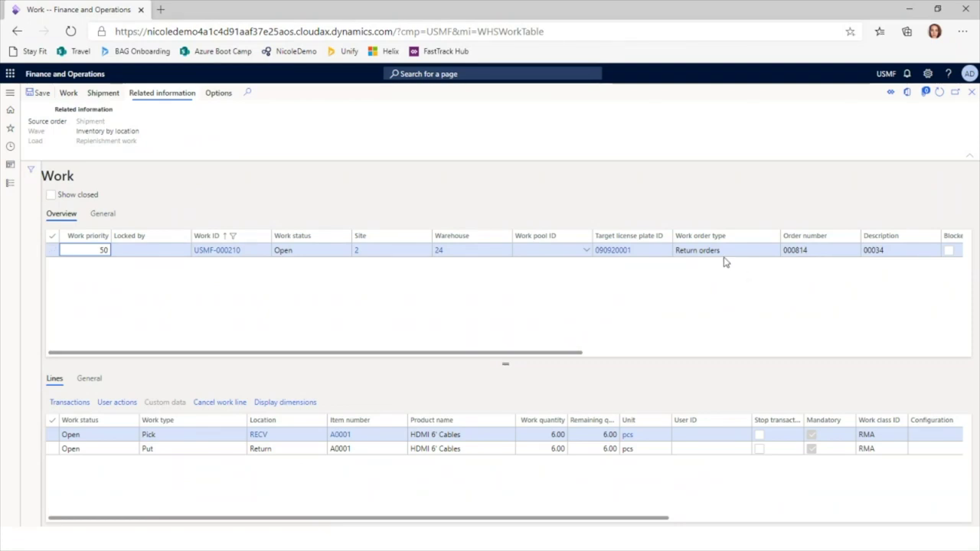
{"action": "left_click", "coordinate": [253, 255]}
{"action": "key", "text": "ctrl+c"}
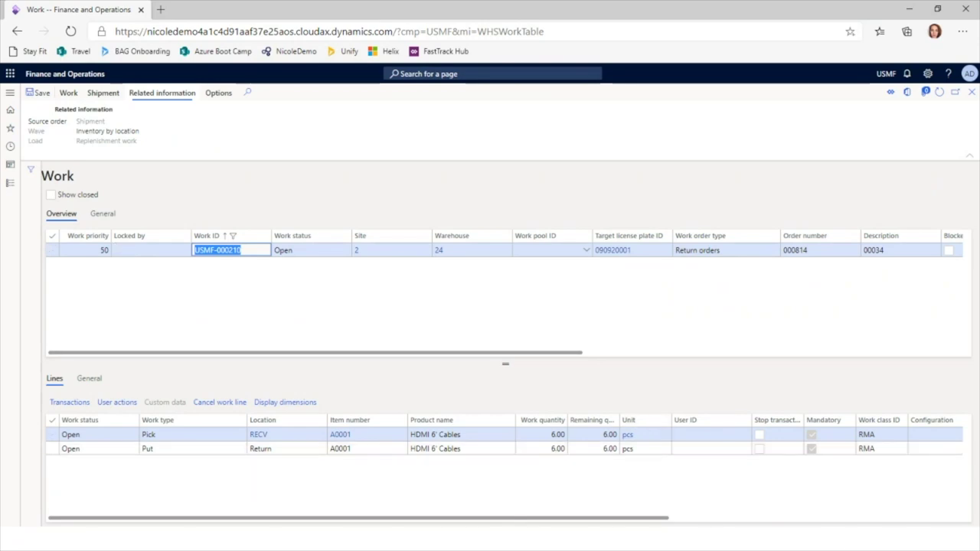
{"action": "key", "text": "alt+Tab"}
{"action": "left_click", "coordinate": [727, 289]}
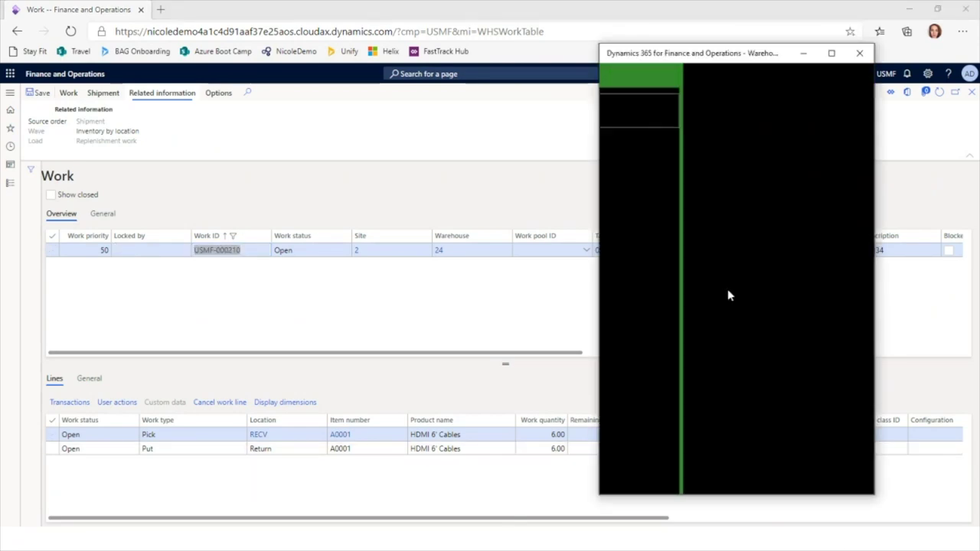
- Paste USMF-000210 into RMA Put-away, confirm the RECV pick and Return put, then refresh
{"action": "key", "text": "ctrl+v"}
{"action": "key", "text": "Return"}
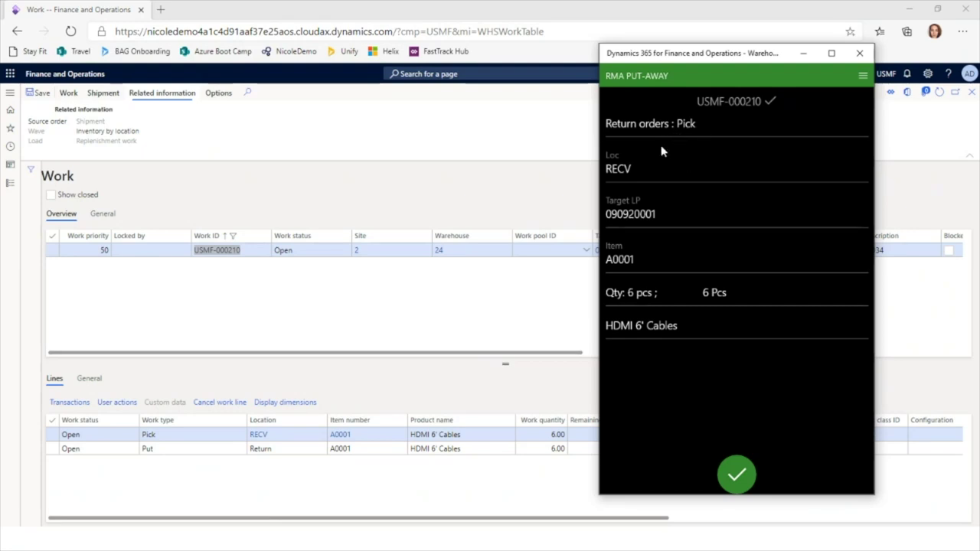
{"action": "left_click", "coordinate": [738, 473]}
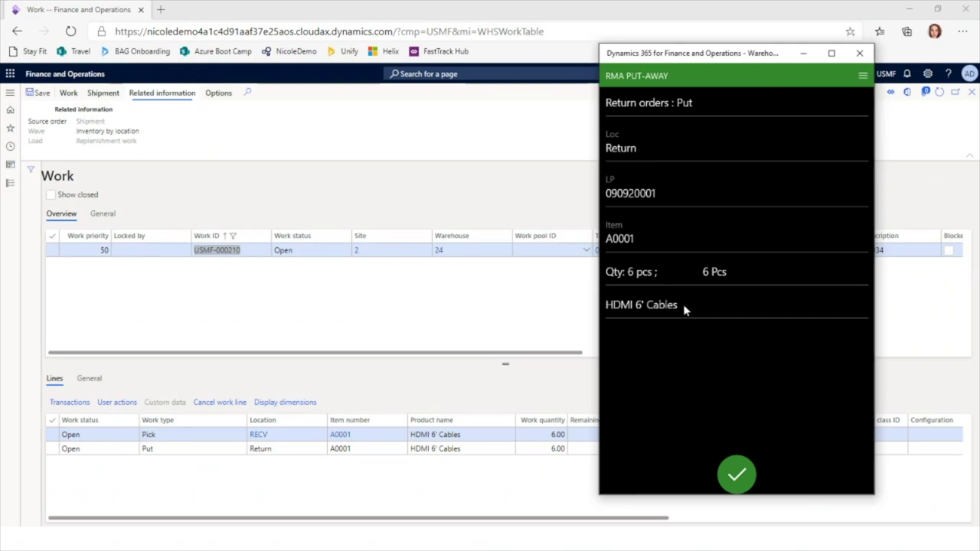
{"action": "left_click", "coordinate": [740, 478]}
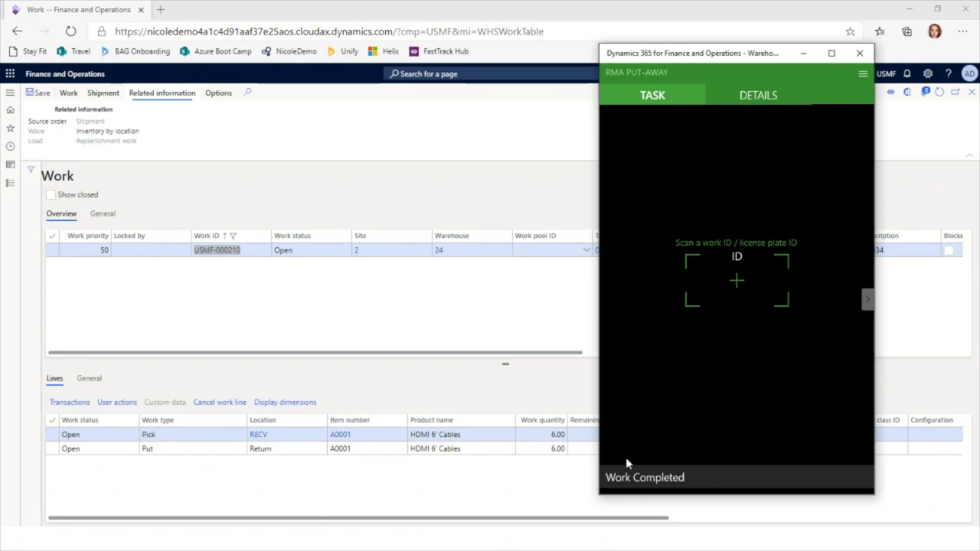
{"action": "left_click", "coordinate": [532, 349]}
{"action": "left_click", "coordinate": [939, 92]}
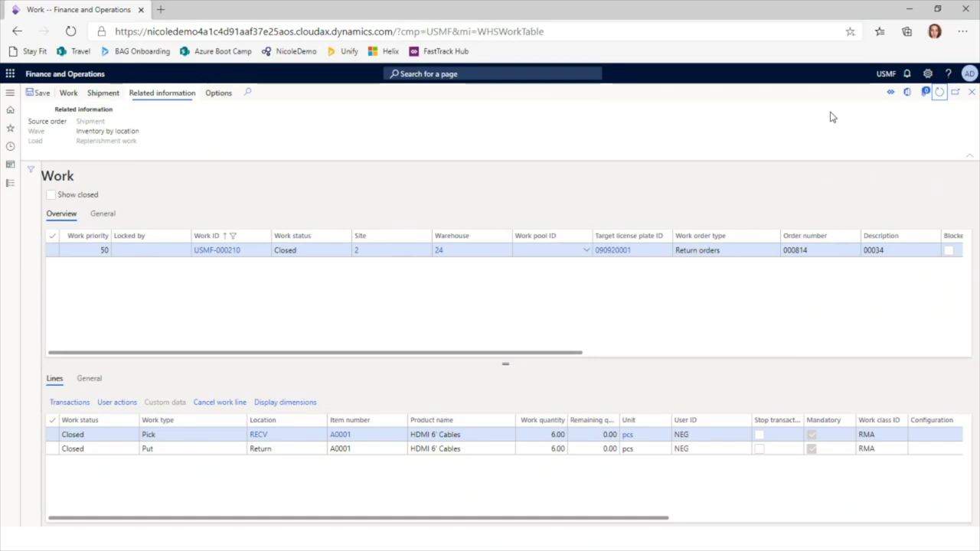
- Close the Work form and advance the PowerPoint slideshow to the Thank you slide
{"action": "left_click", "coordinate": [971, 93]}
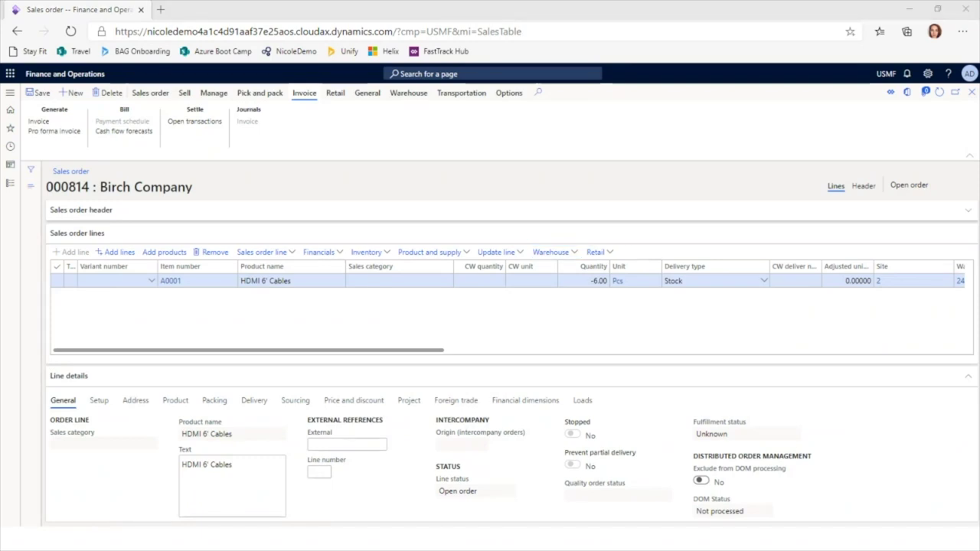
{"action": "key", "text": "alt+Tab"}
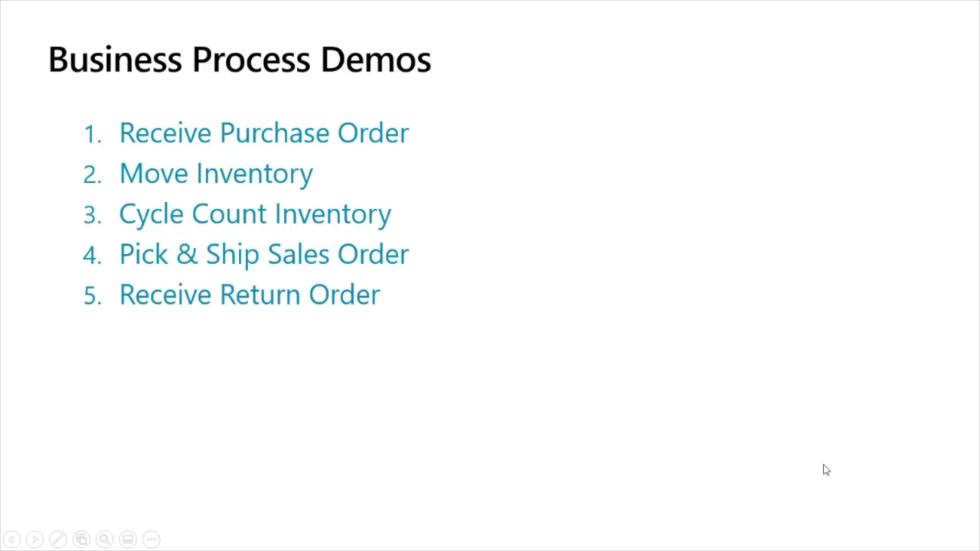
{"action": "key", "text": "Right"}
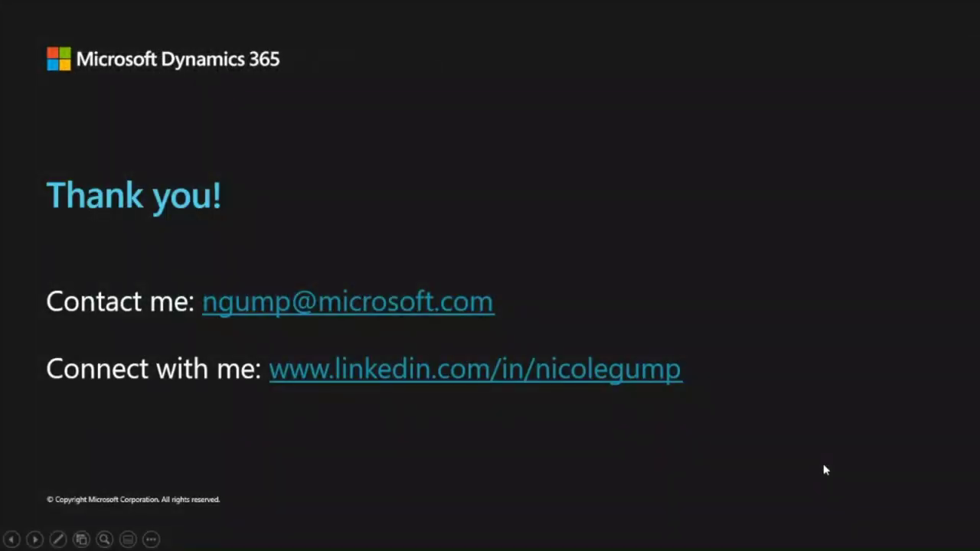